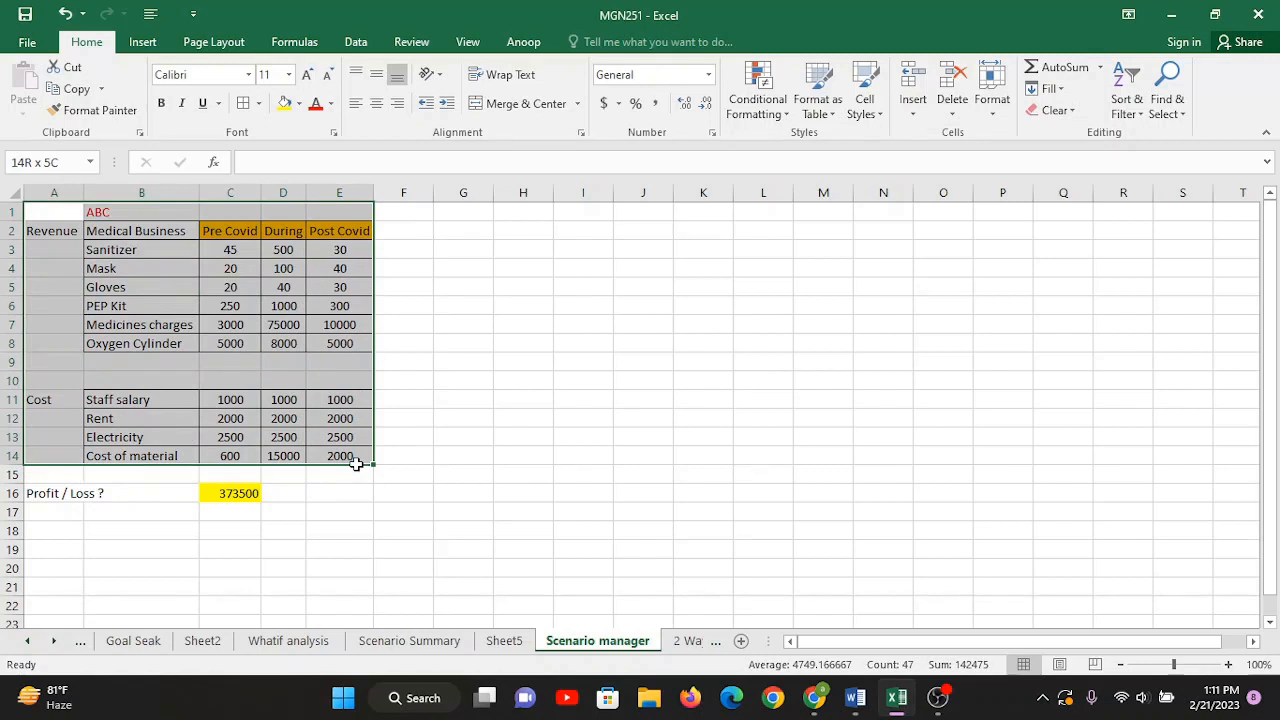
# - Enter the note "Data tab- Whatif analysis-Scenario manager" in cell H1
pyautogui.click(150, 213)
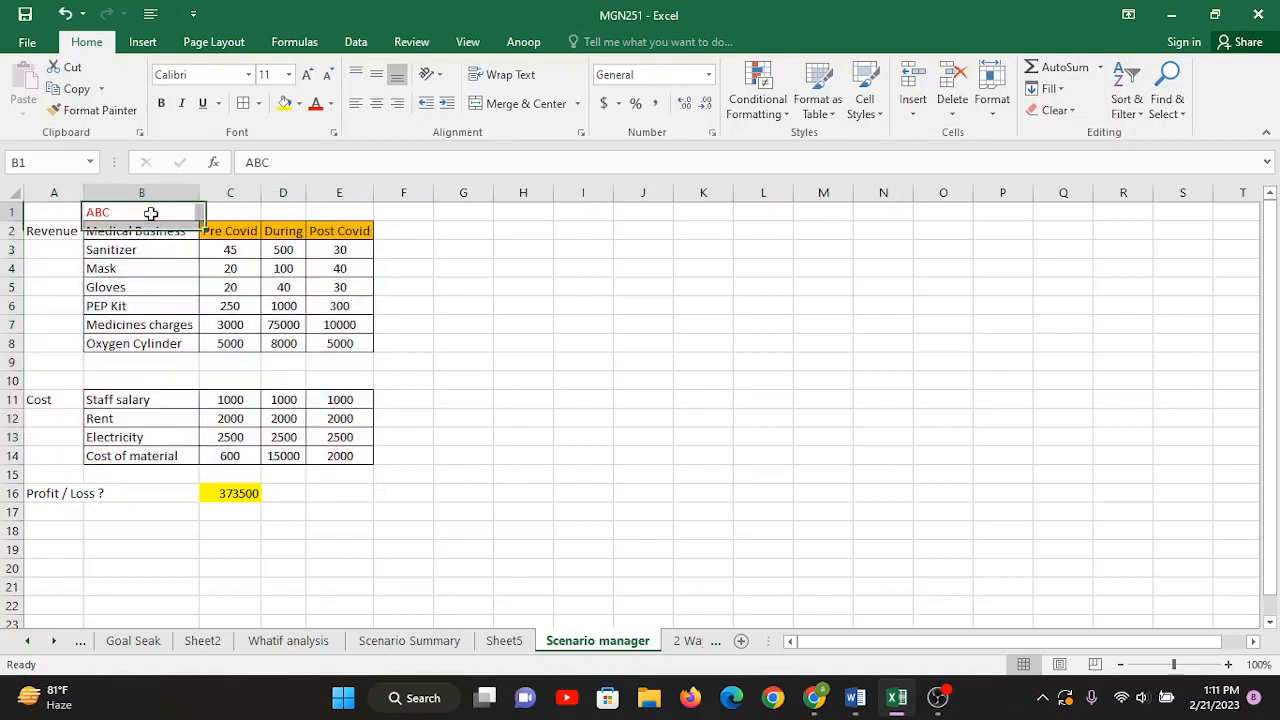
pyautogui.click(518, 214)
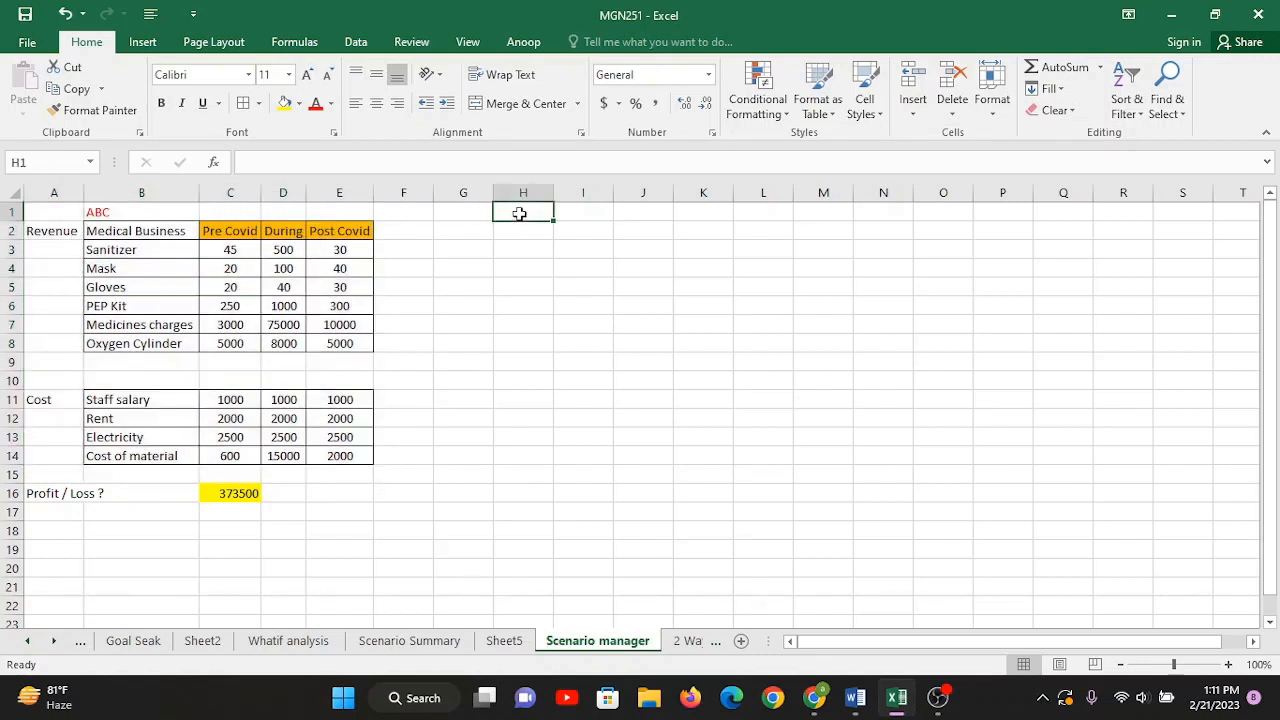
pyautogui.write('Data tab')
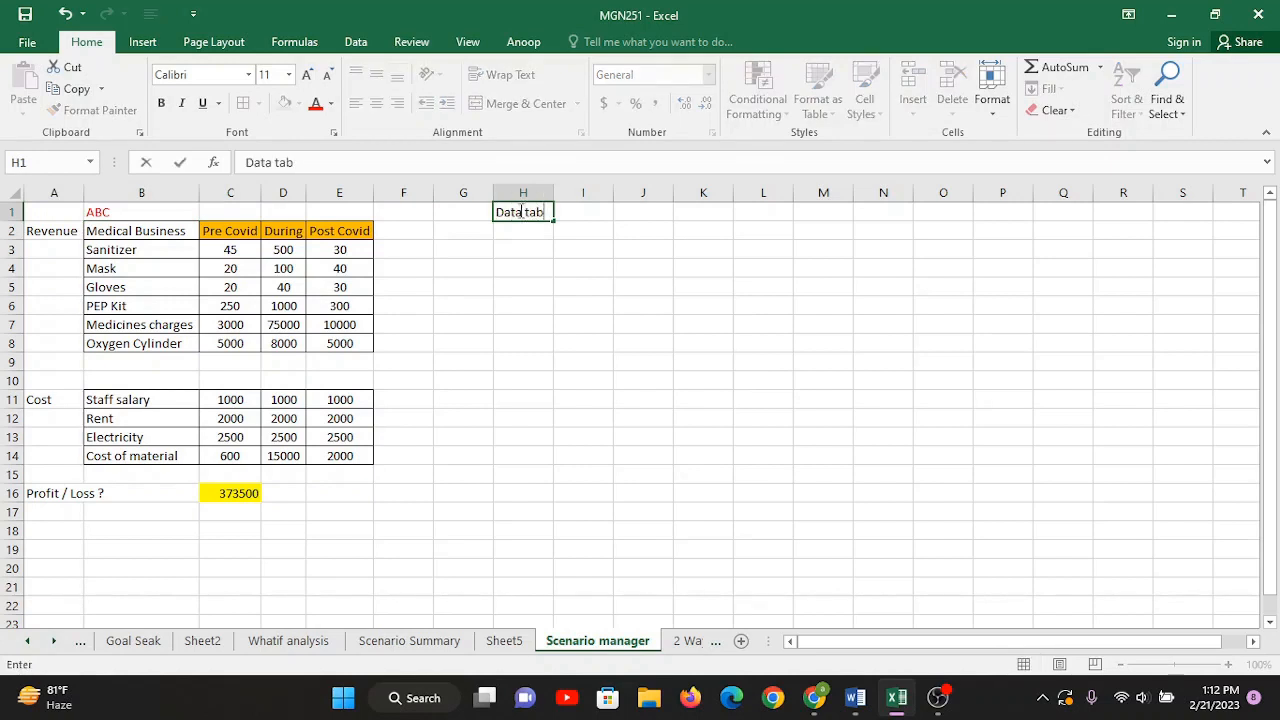
pyautogui.write('- Whatif analysis-')
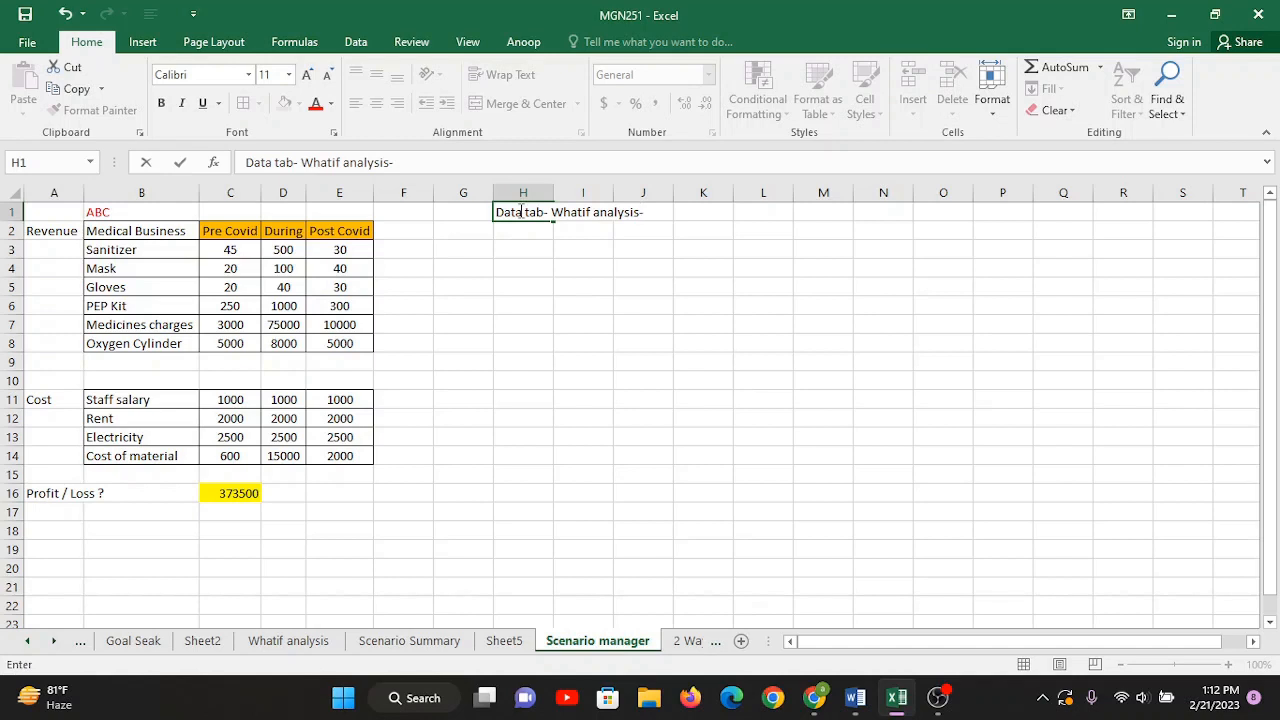
pyautogui.write('Scenario manager')
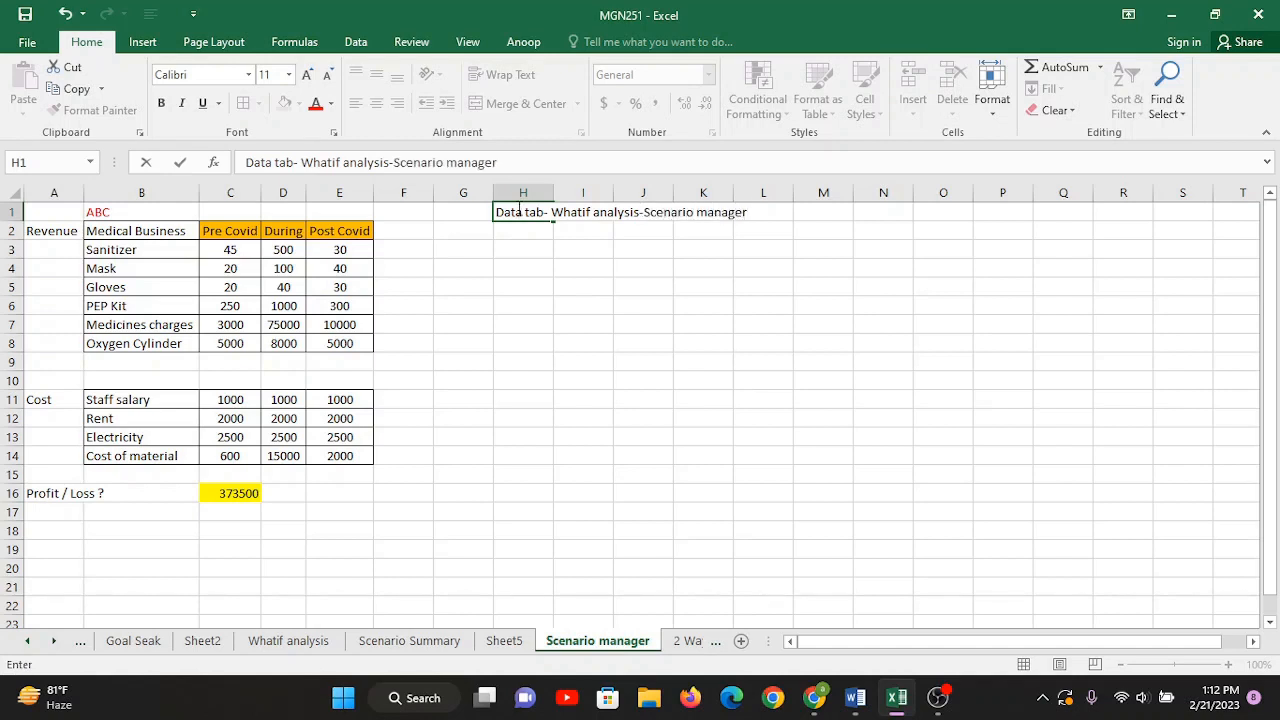
pyautogui.click(560, 269)
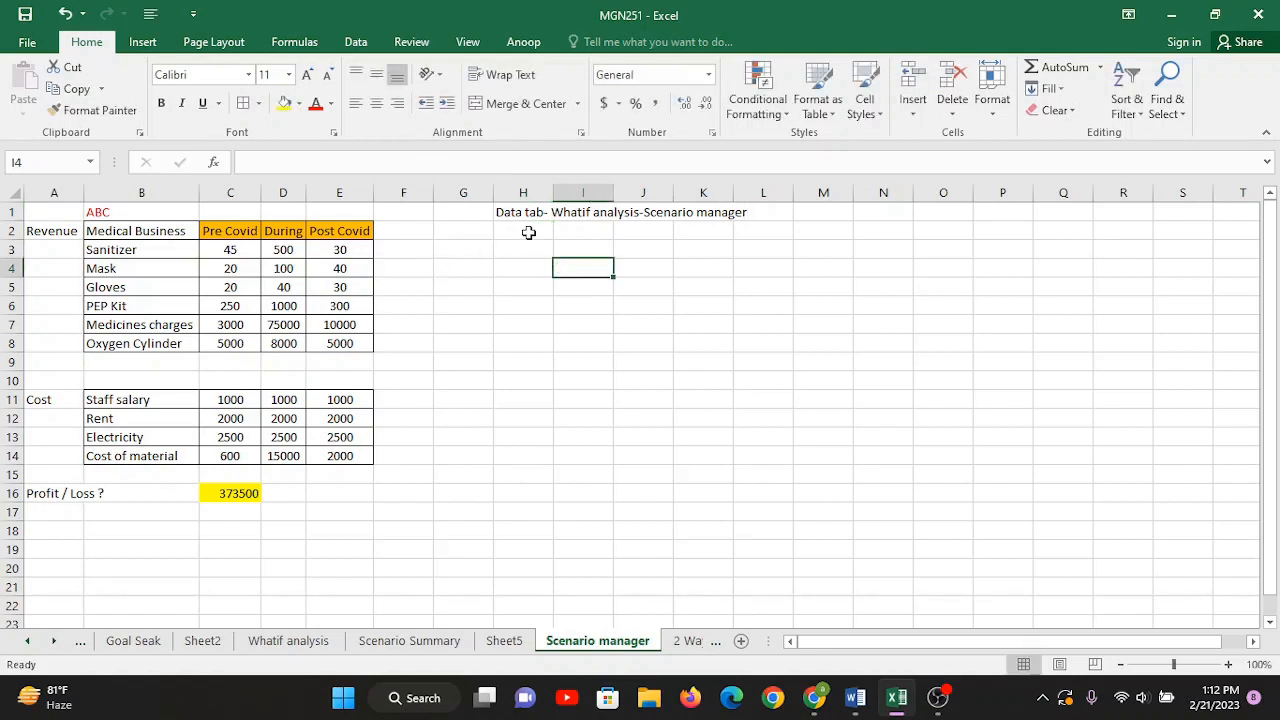
pyautogui.click(528, 233)
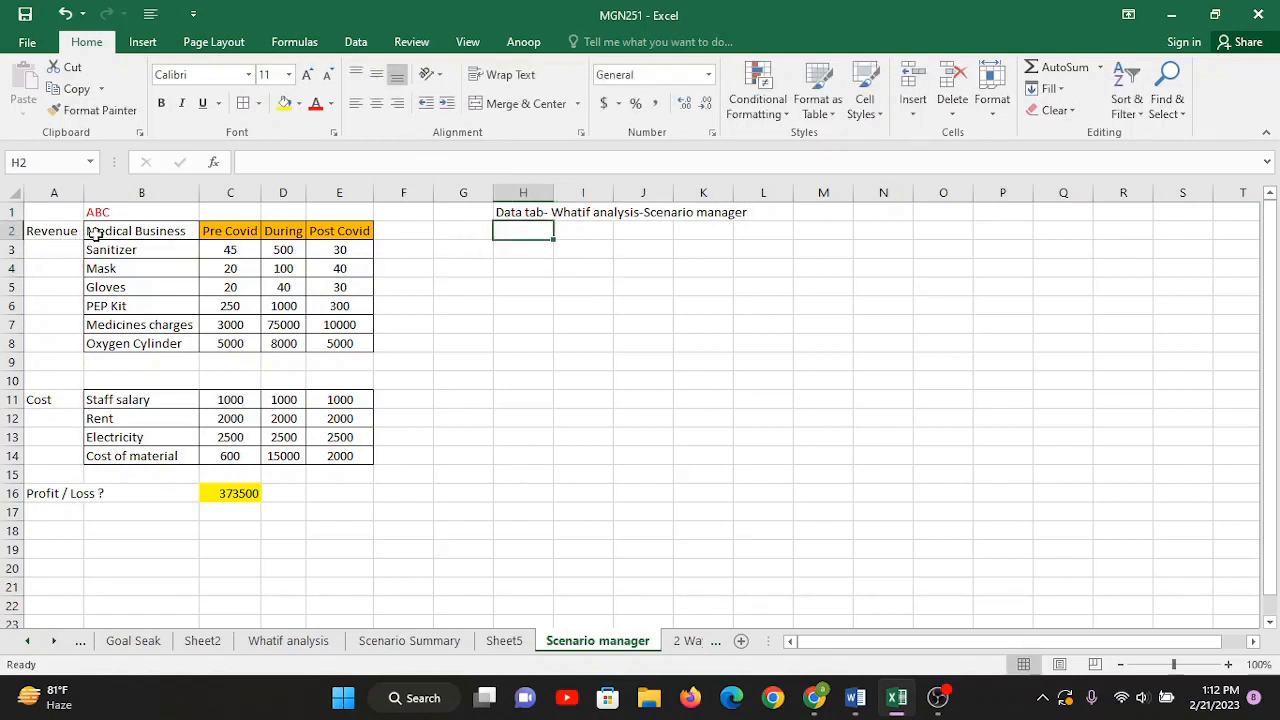
pyautogui.moveTo(92, 233); pyautogui.dragTo(331, 344)
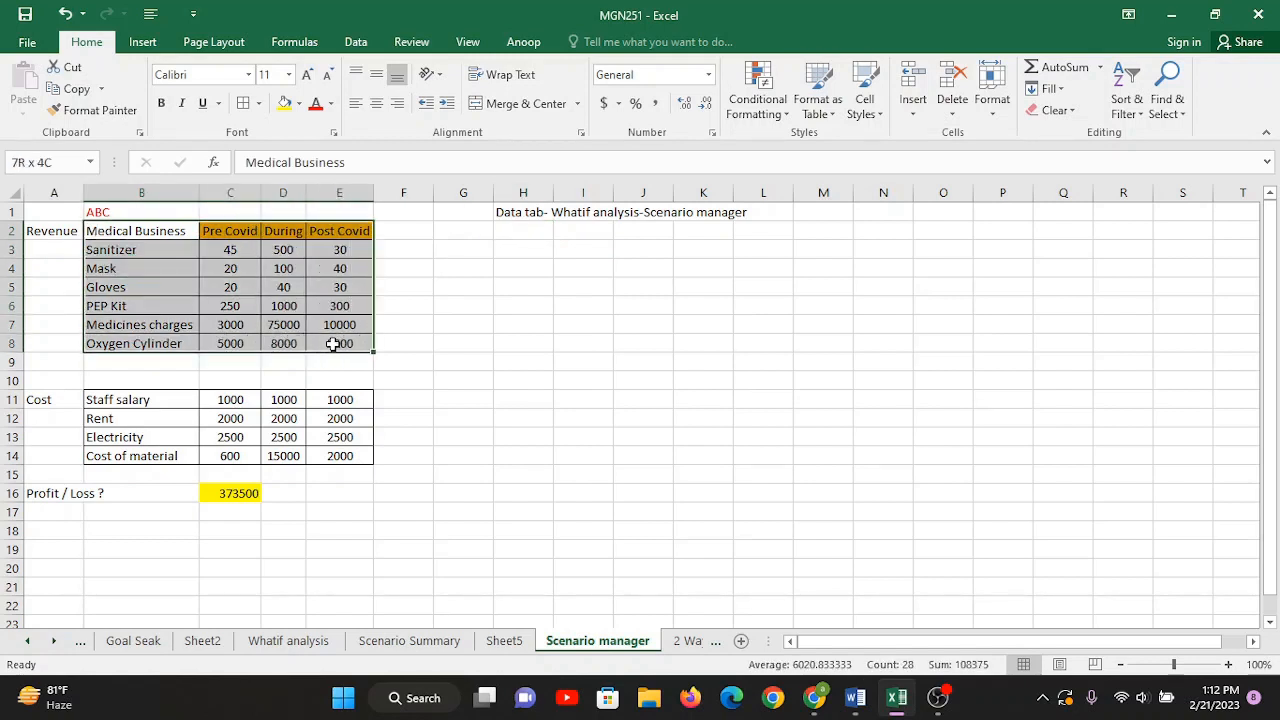
pyautogui.moveTo(128, 403); pyautogui.dragTo(338, 455)
pyautogui.click(44, 232)
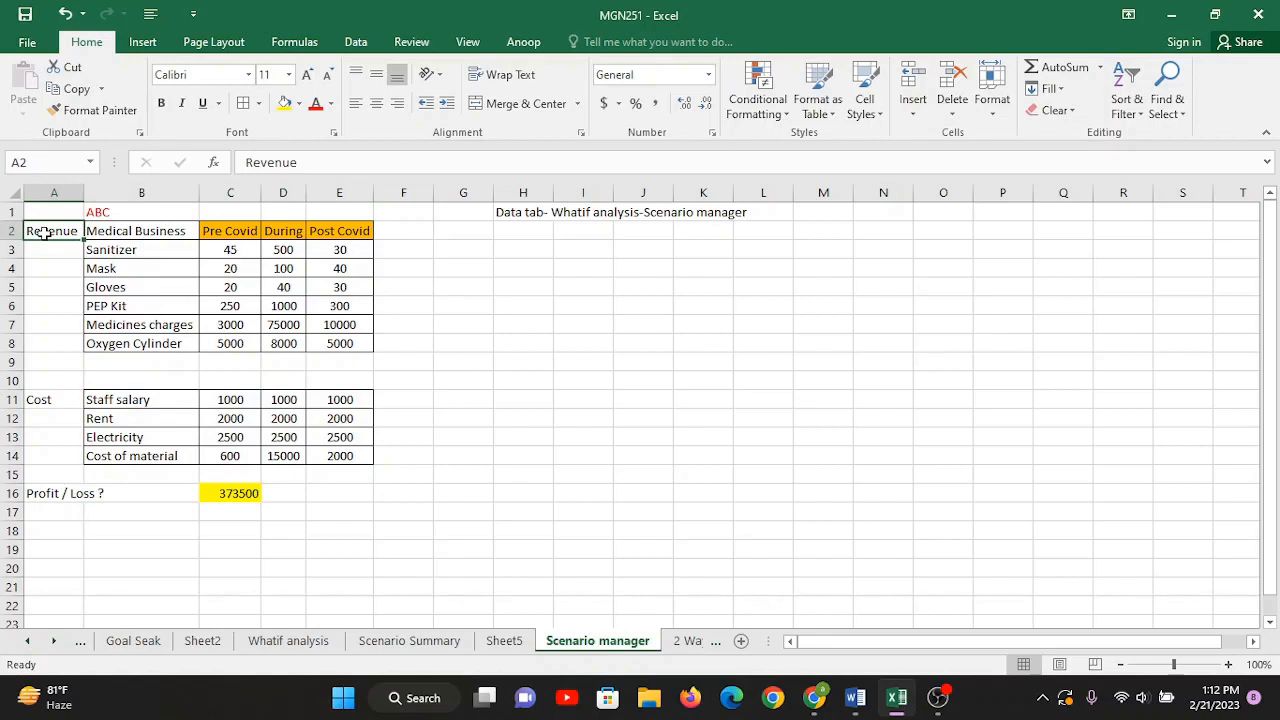
pyautogui.click(59, 401)
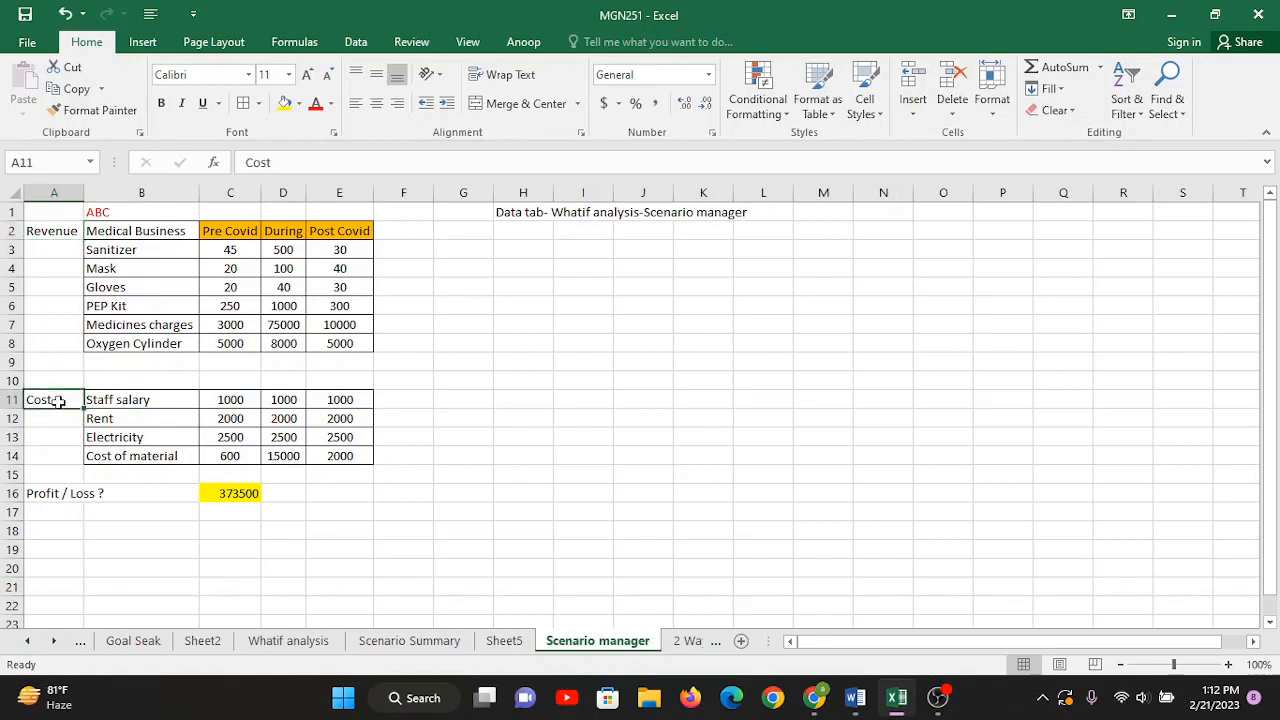
# - Change the title in cell B1 to "ABC company"
pyautogui.click(113, 212)
pyautogui.doubleClick(120, 212)
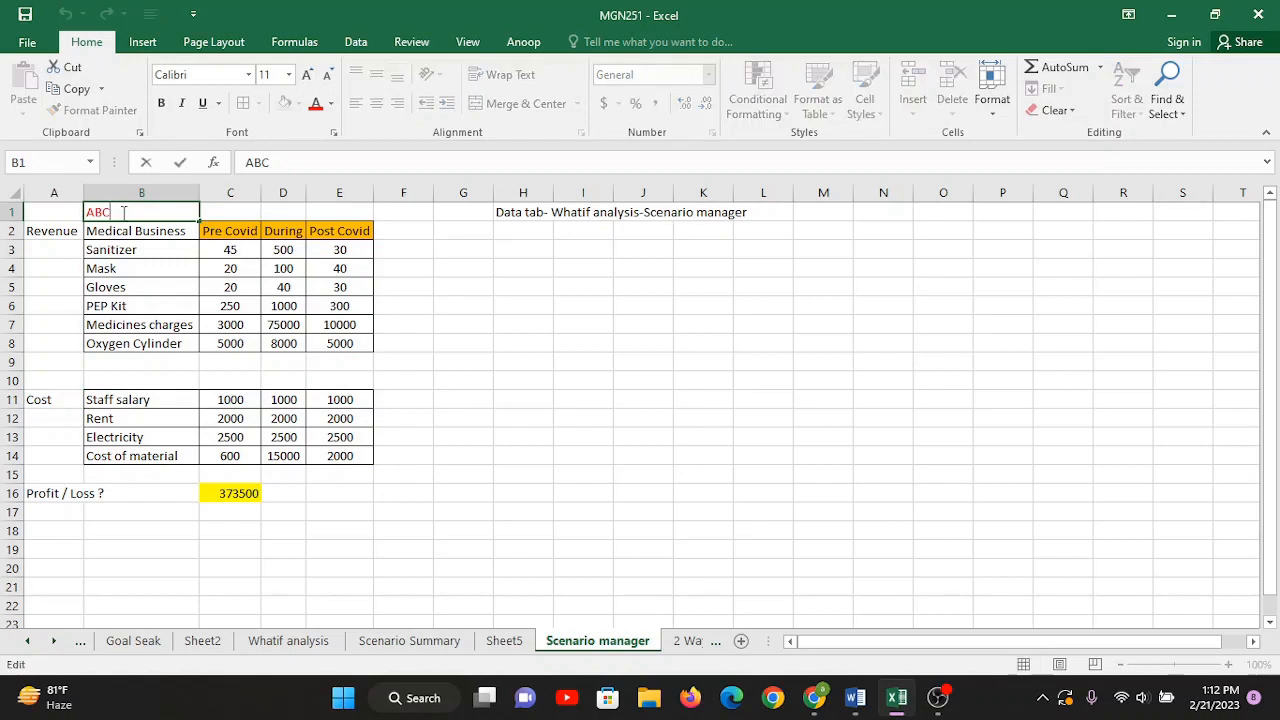
pyautogui.write('company')
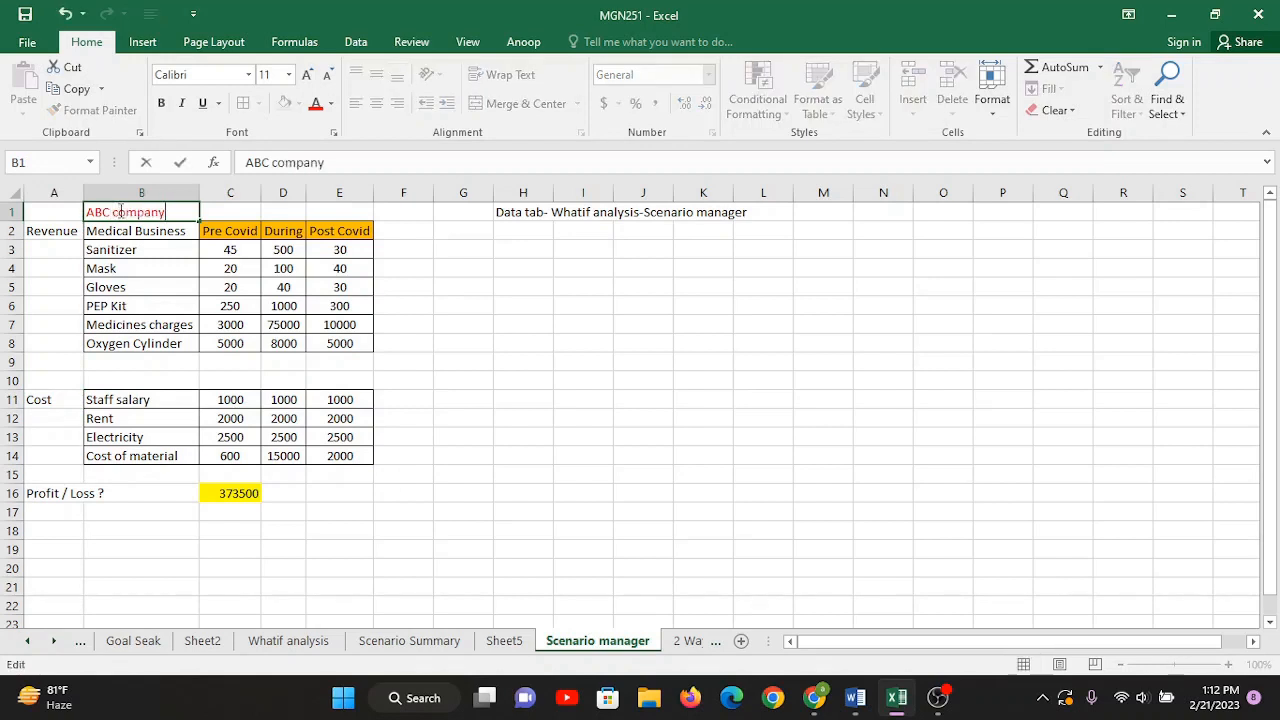
pyautogui.click(125, 230)
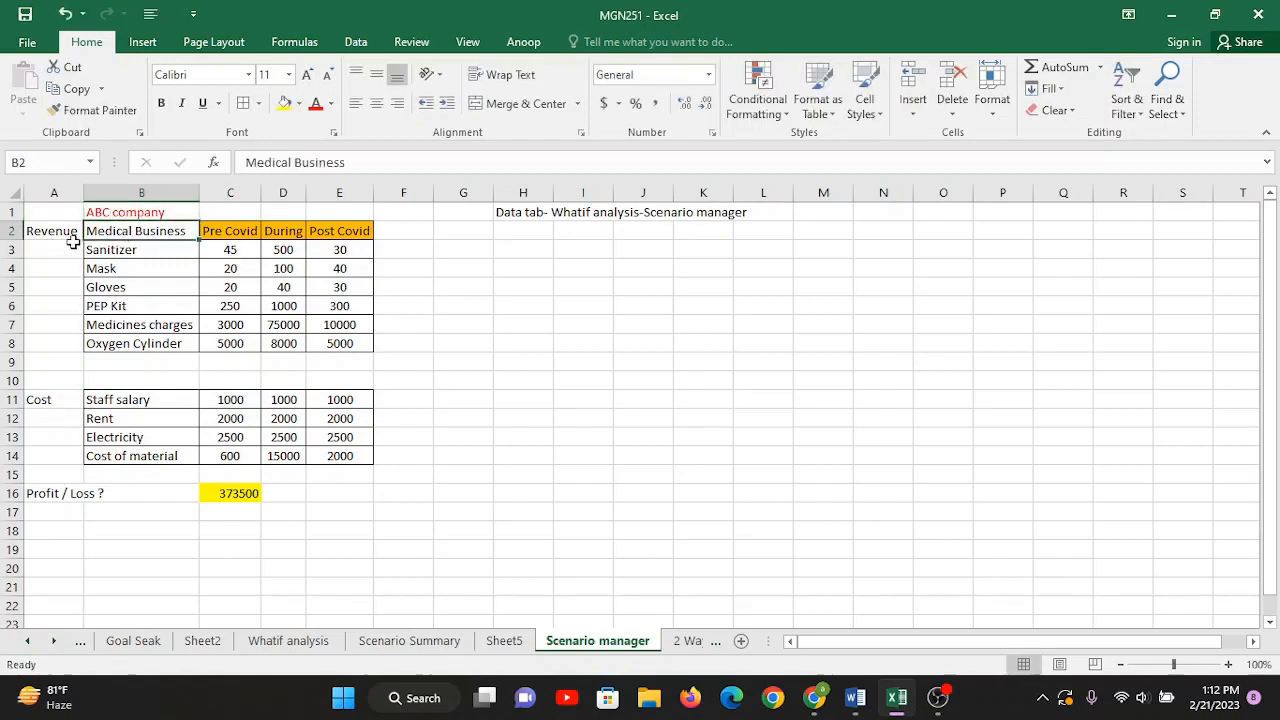
# - Examine the revenue items, the Pre Covid, During and Post Covid columns, and the cost items with their amounts
pyautogui.moveTo(120, 230); pyautogui.dragTo(140, 343)
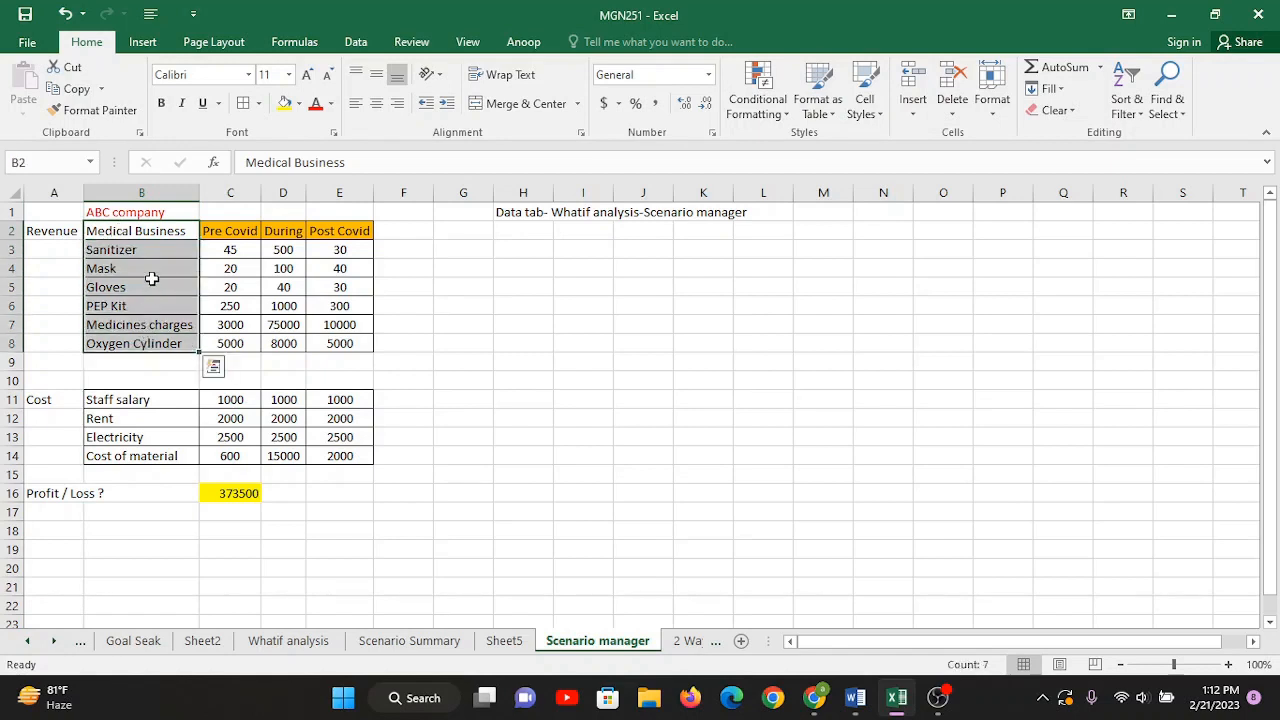
pyautogui.click(227, 231)
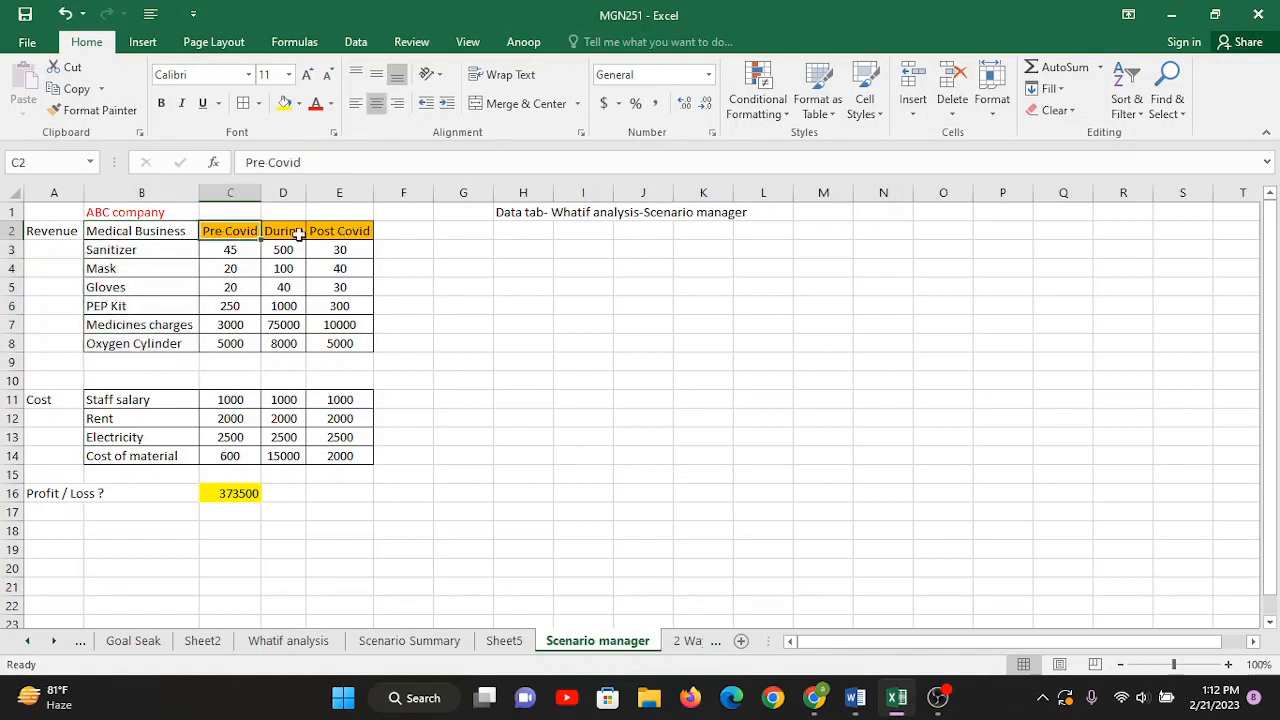
pyautogui.click(292, 231)
pyautogui.click(341, 231)
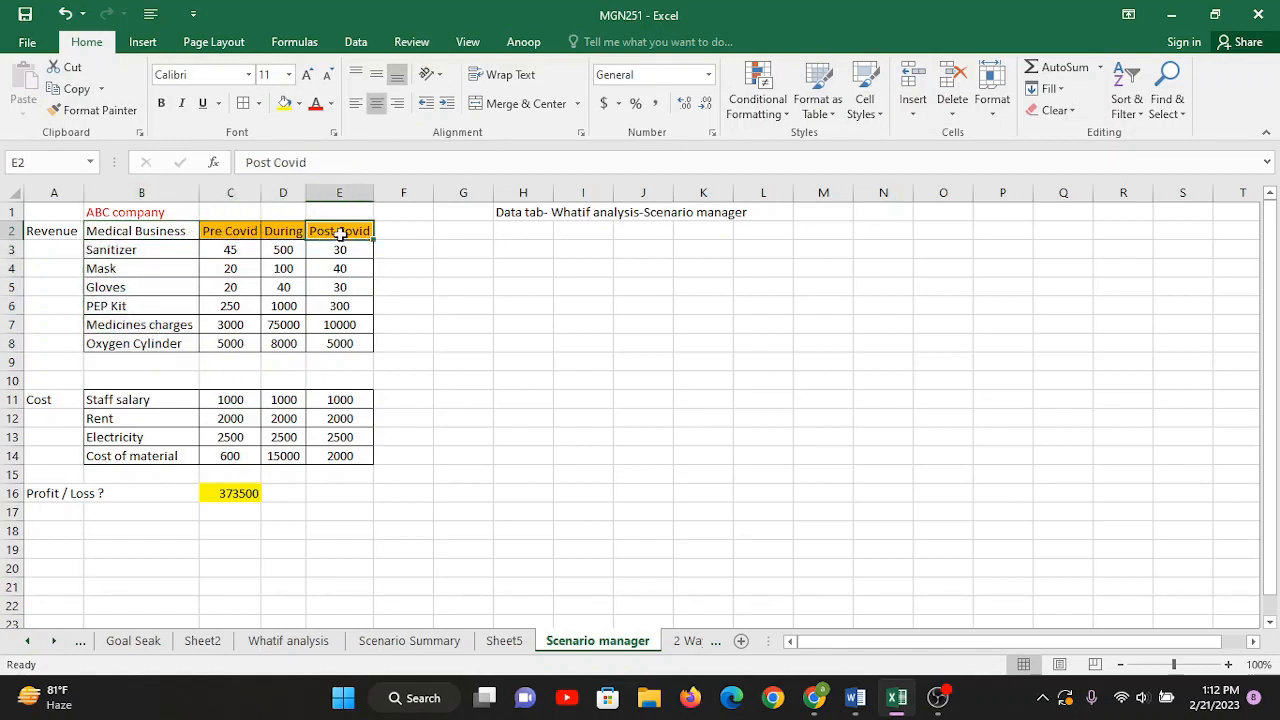
pyautogui.click(229, 233)
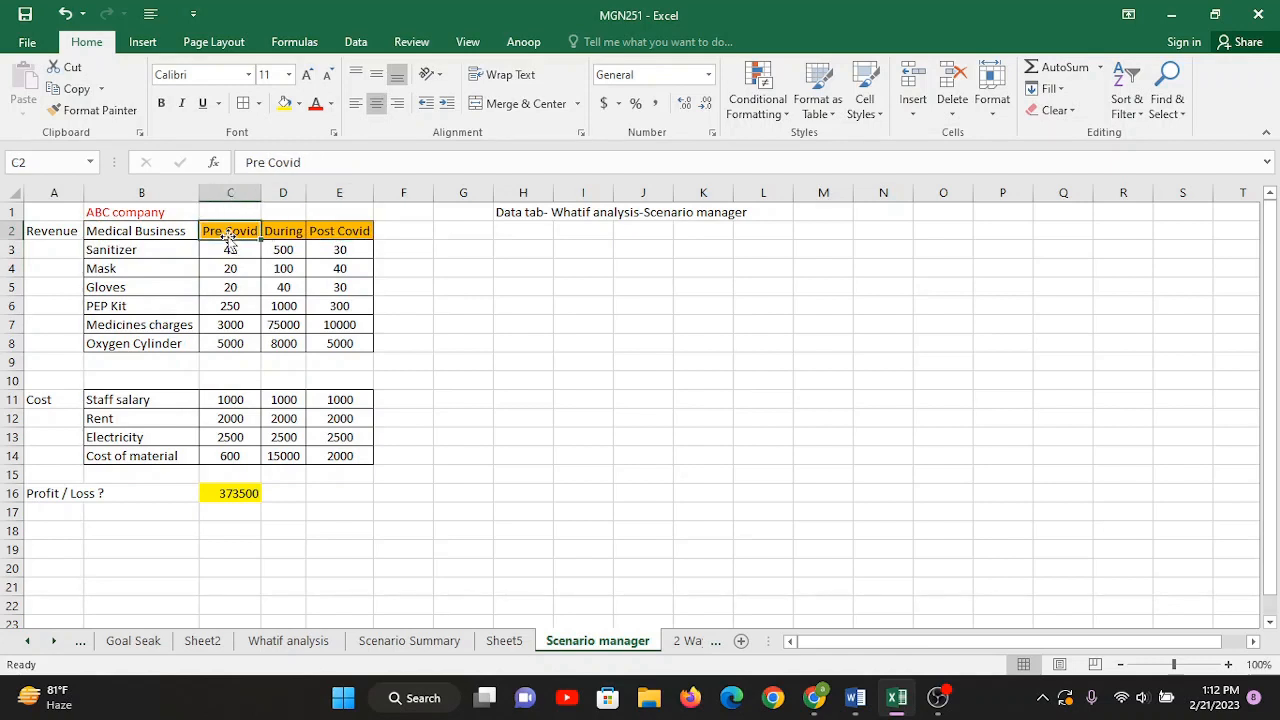
pyautogui.click(294, 232)
pyautogui.click(359, 234)
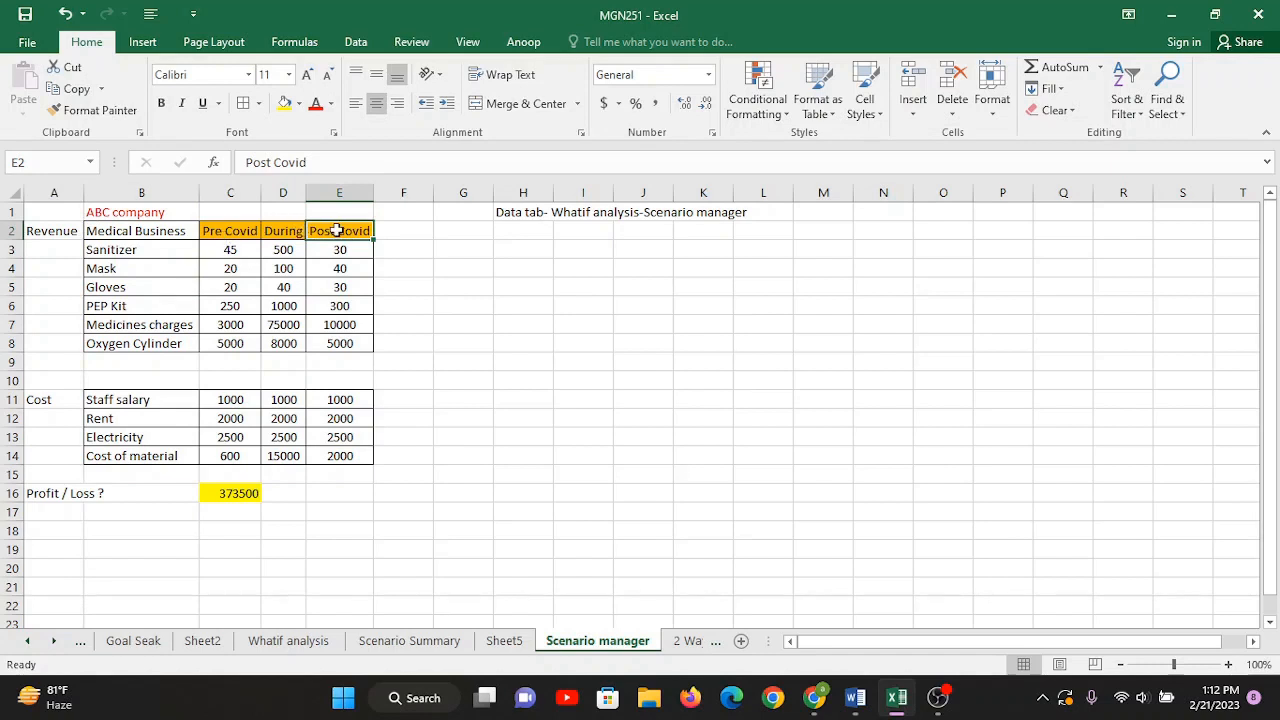
pyautogui.click(52, 238)
pyautogui.moveTo(115, 230); pyautogui.dragTo(115, 337)
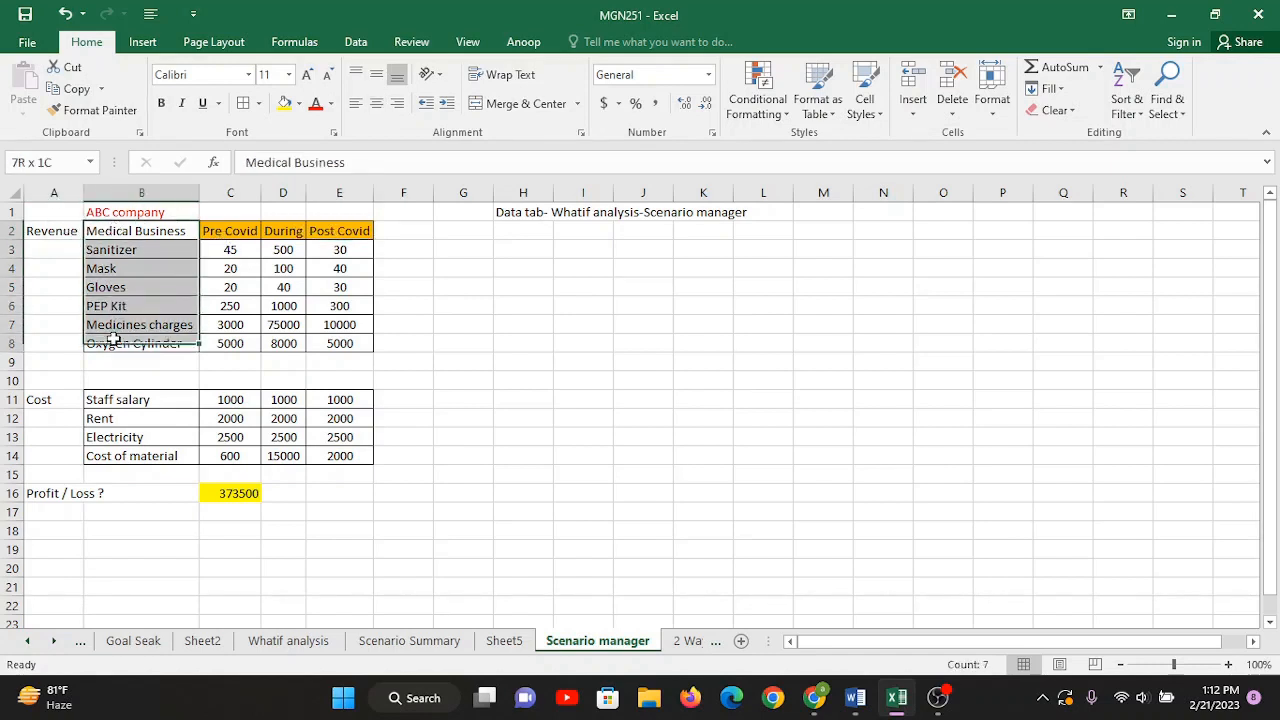
pyautogui.click(138, 397)
pyautogui.moveTo(138, 397); pyautogui.dragTo(141, 452)
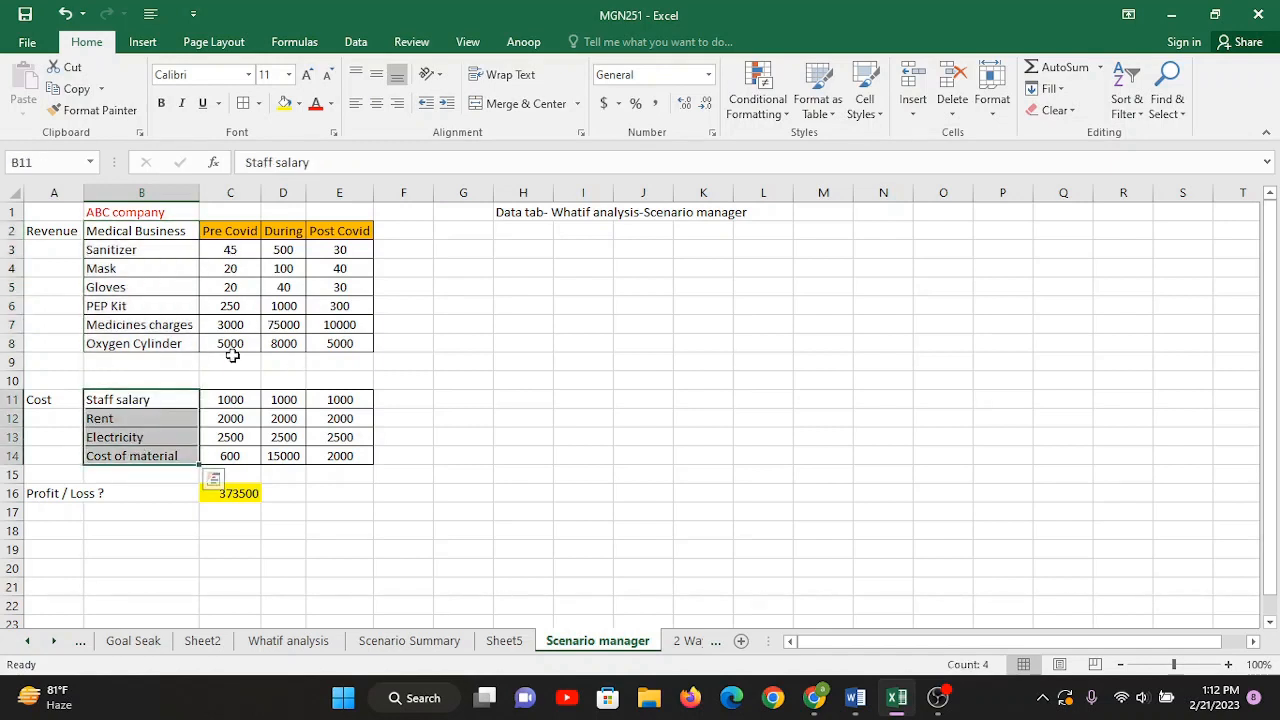
pyautogui.moveTo(229, 403); pyautogui.dragTo(341, 440)
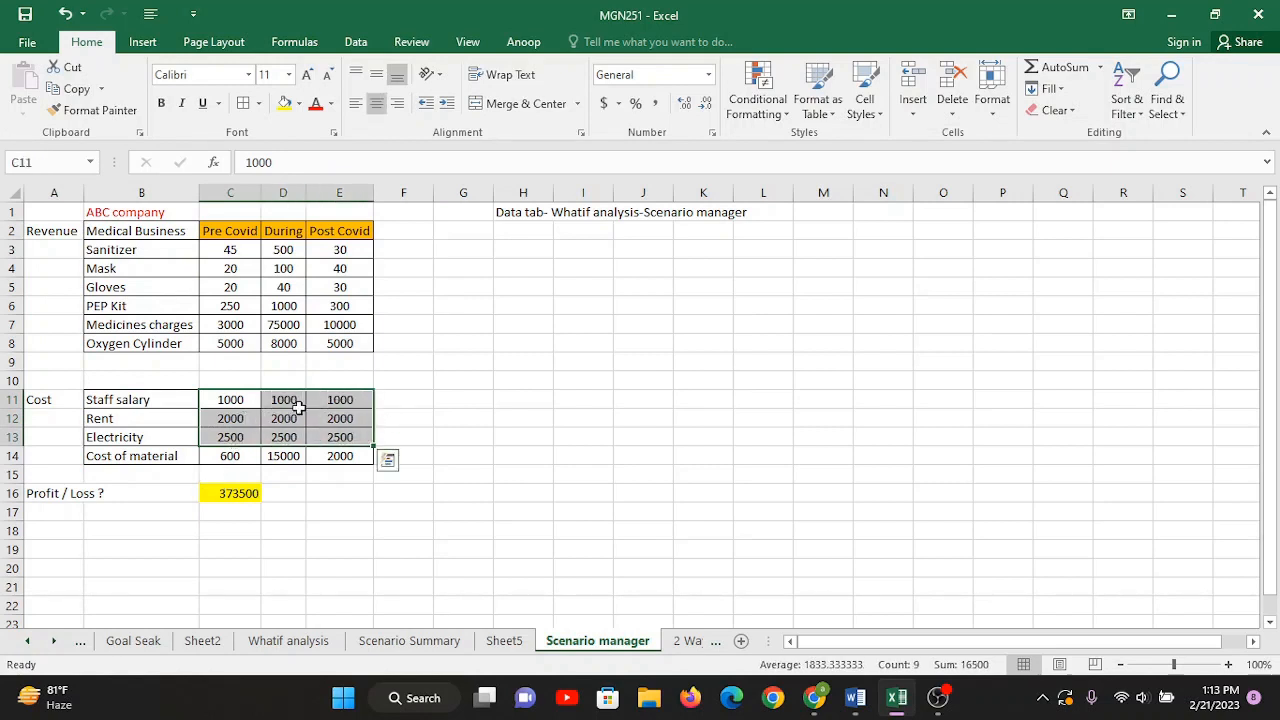
pyautogui.moveTo(287, 402); pyautogui.dragTo(333, 442)
pyautogui.press('Delete')
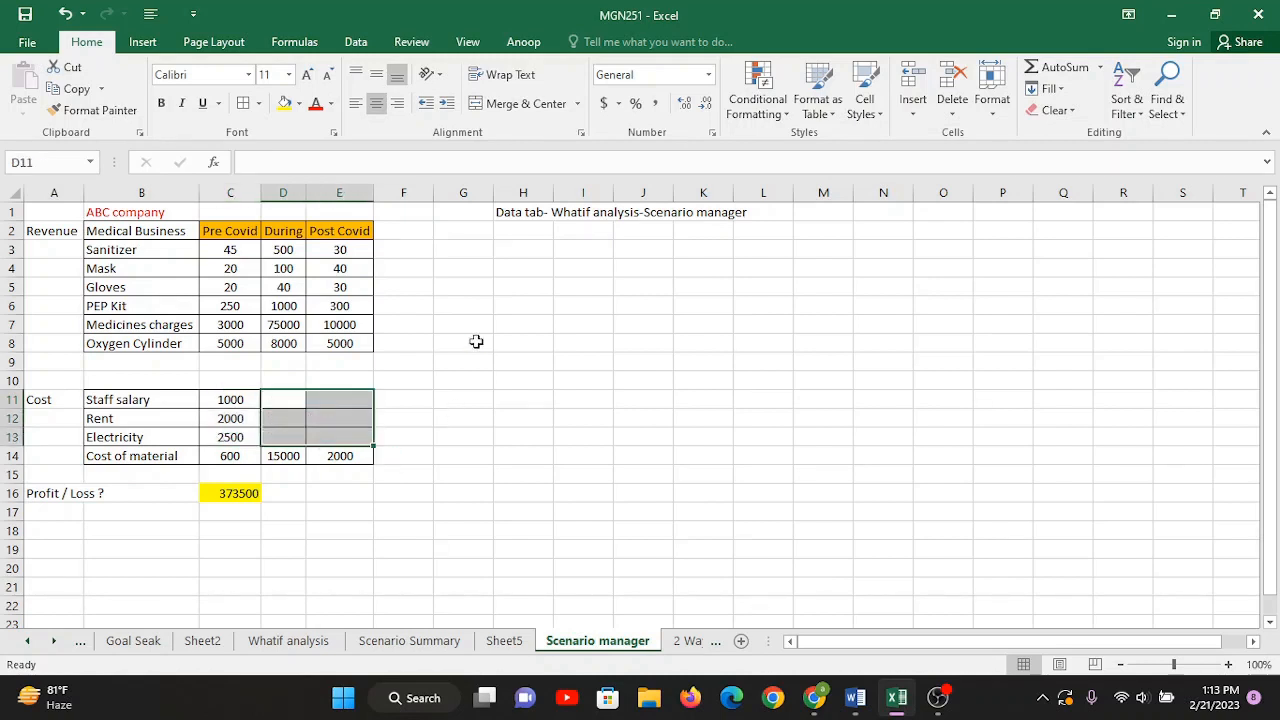
pyautogui.hotkey('ctrl', 'v')
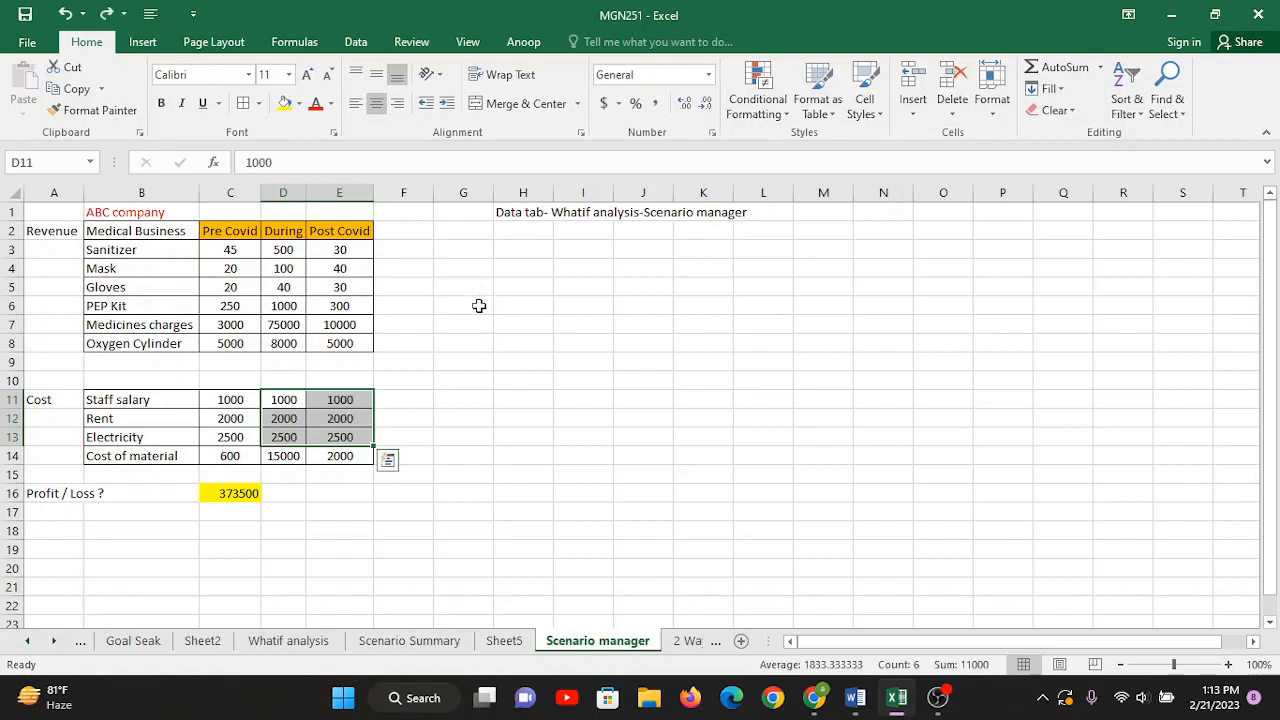
pyautogui.click(477, 307)
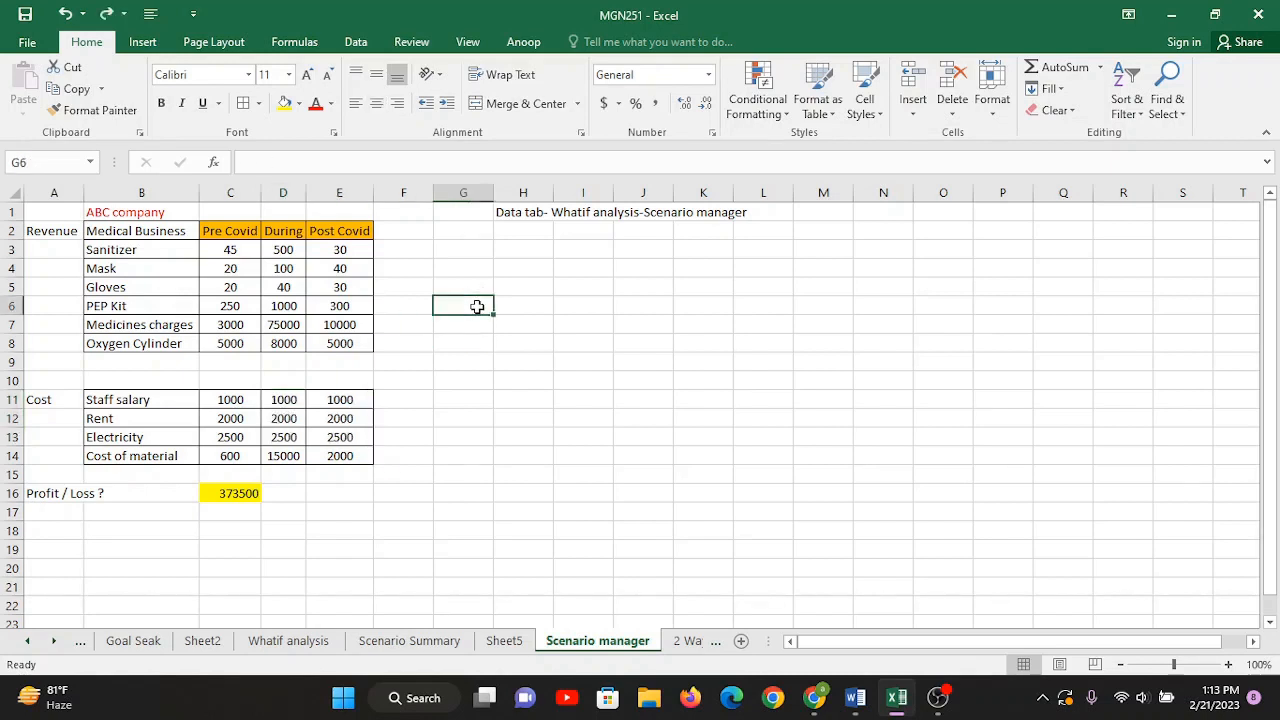
pyautogui.click(226, 496)
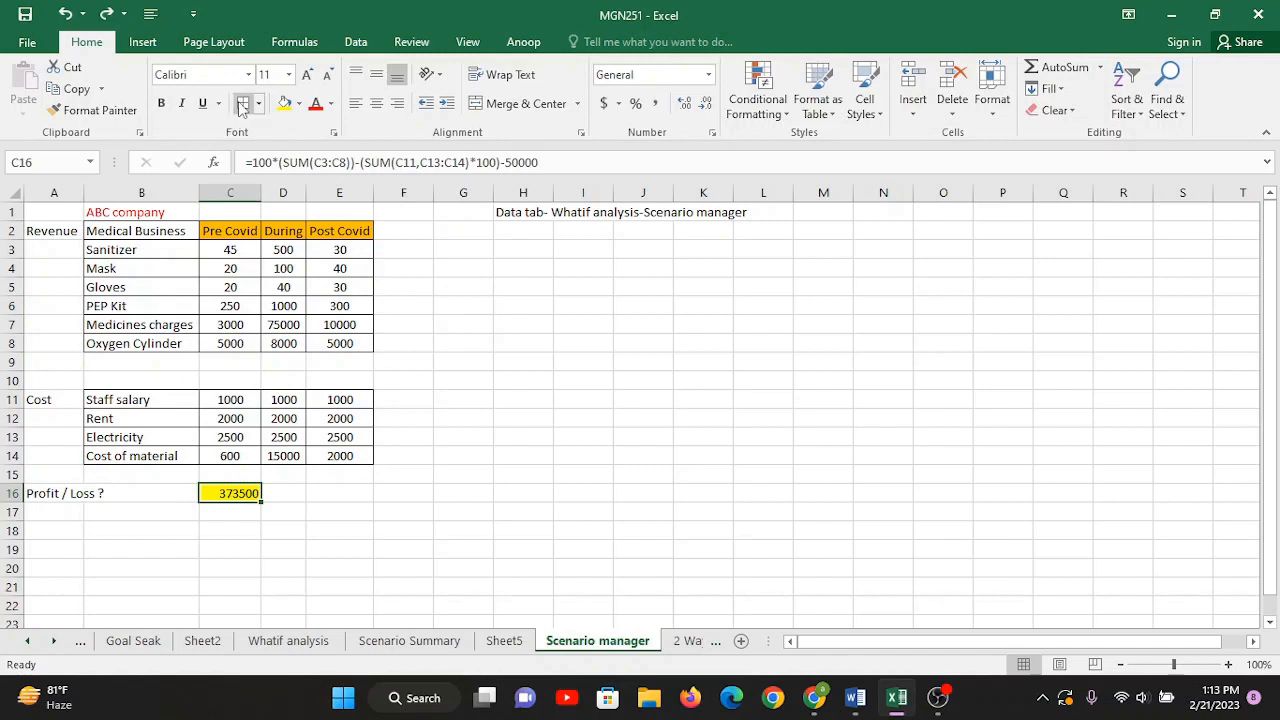
pyautogui.click(590, 498)
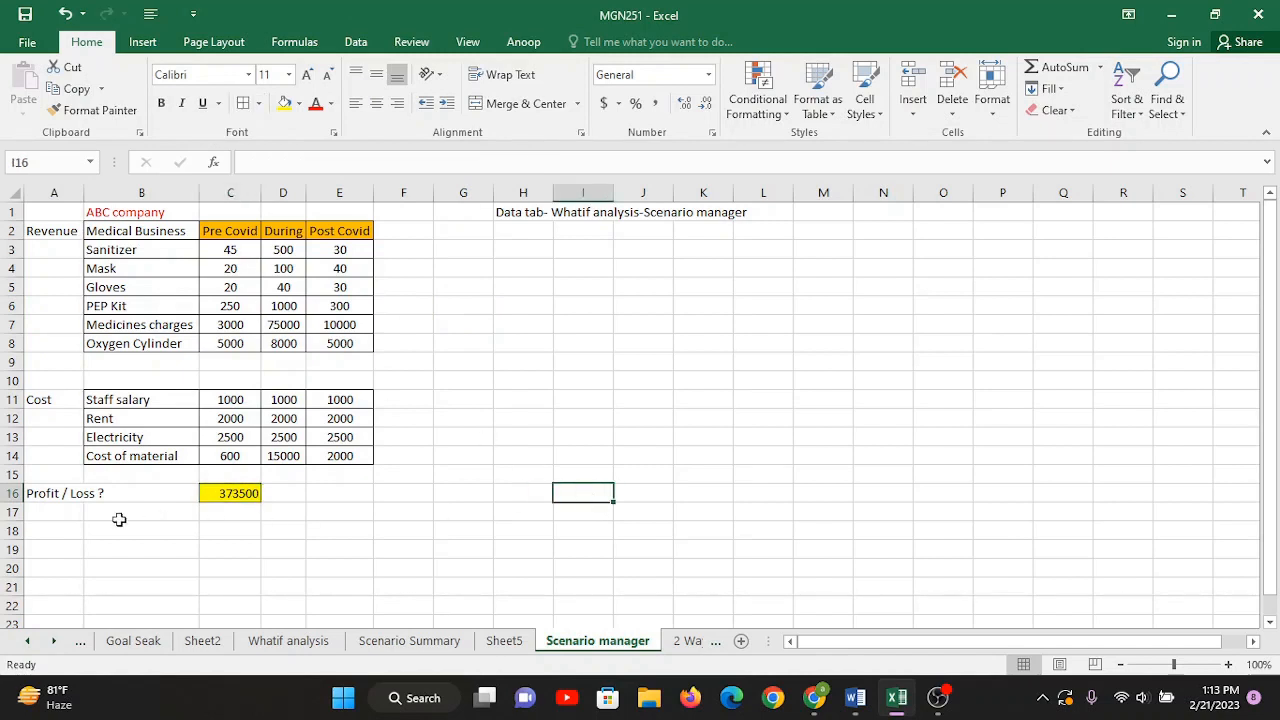
# - Move the "Profit / Loss ?" label from A16 to B16 and set its font colour to red
pyautogui.click(62, 491)
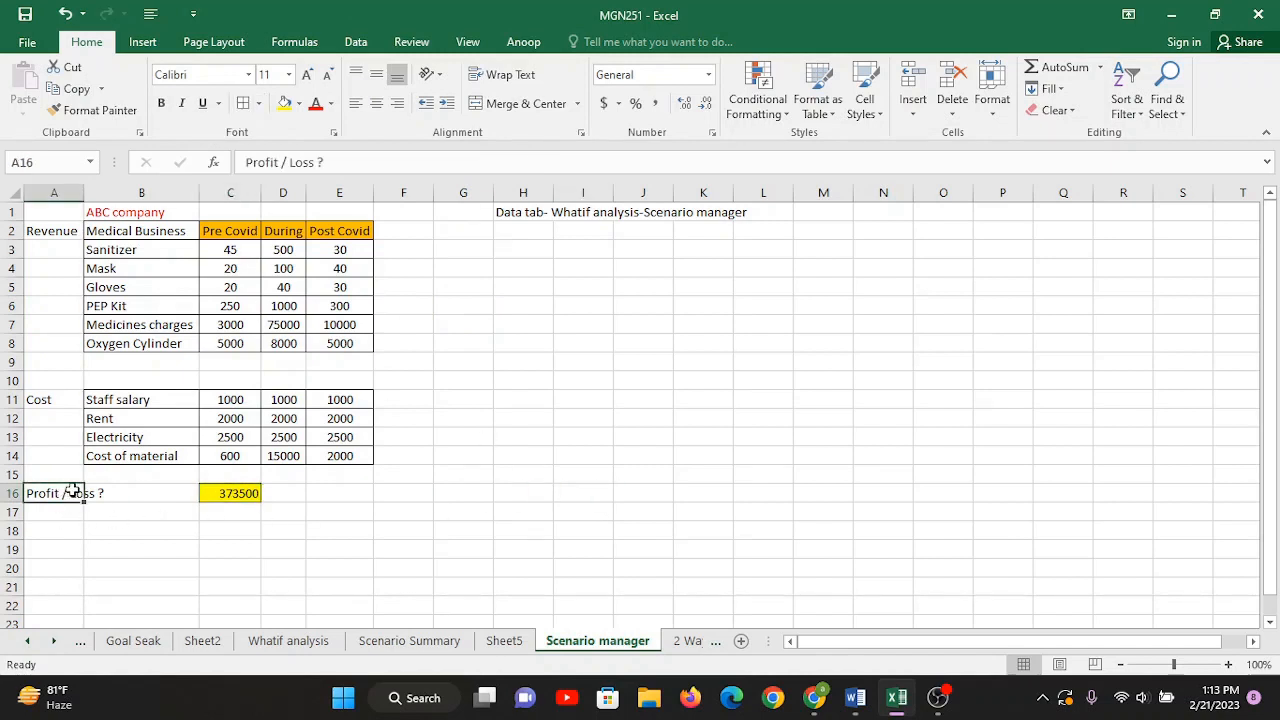
pyautogui.hotkey('ctrl', 'c')
pyautogui.click(103, 491)
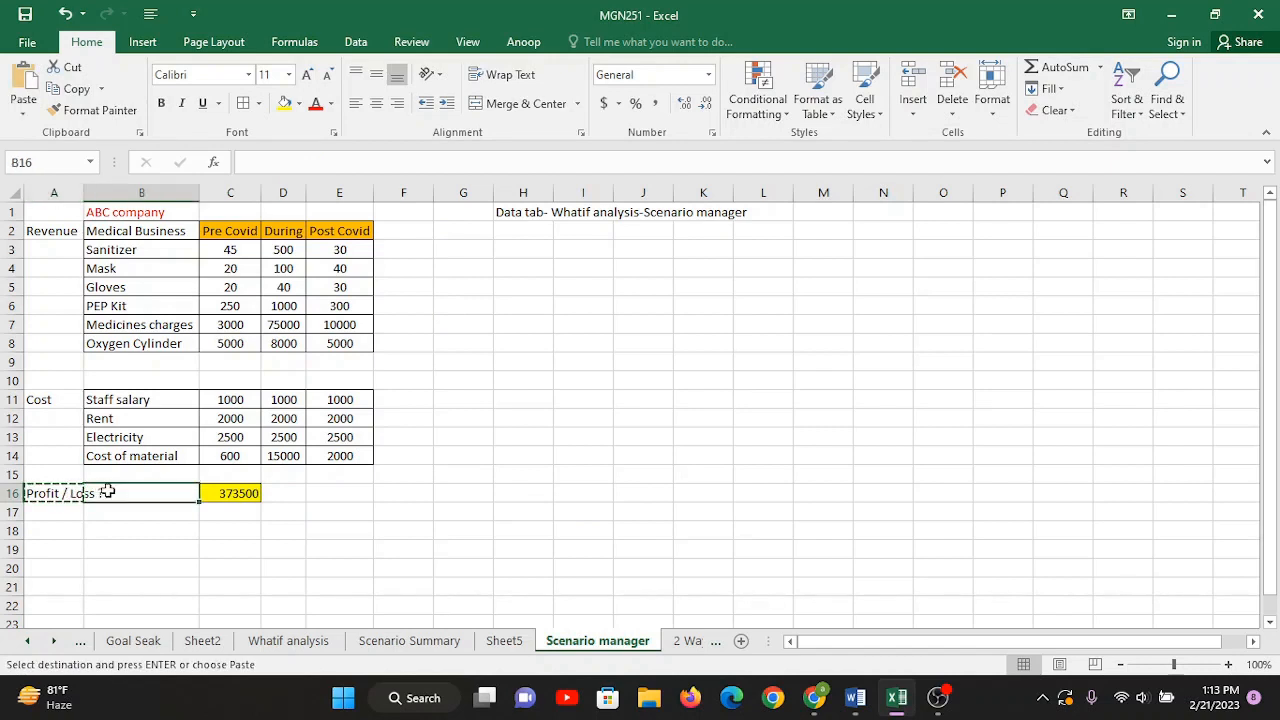
pyautogui.press('Return')
pyautogui.click(346, 486)
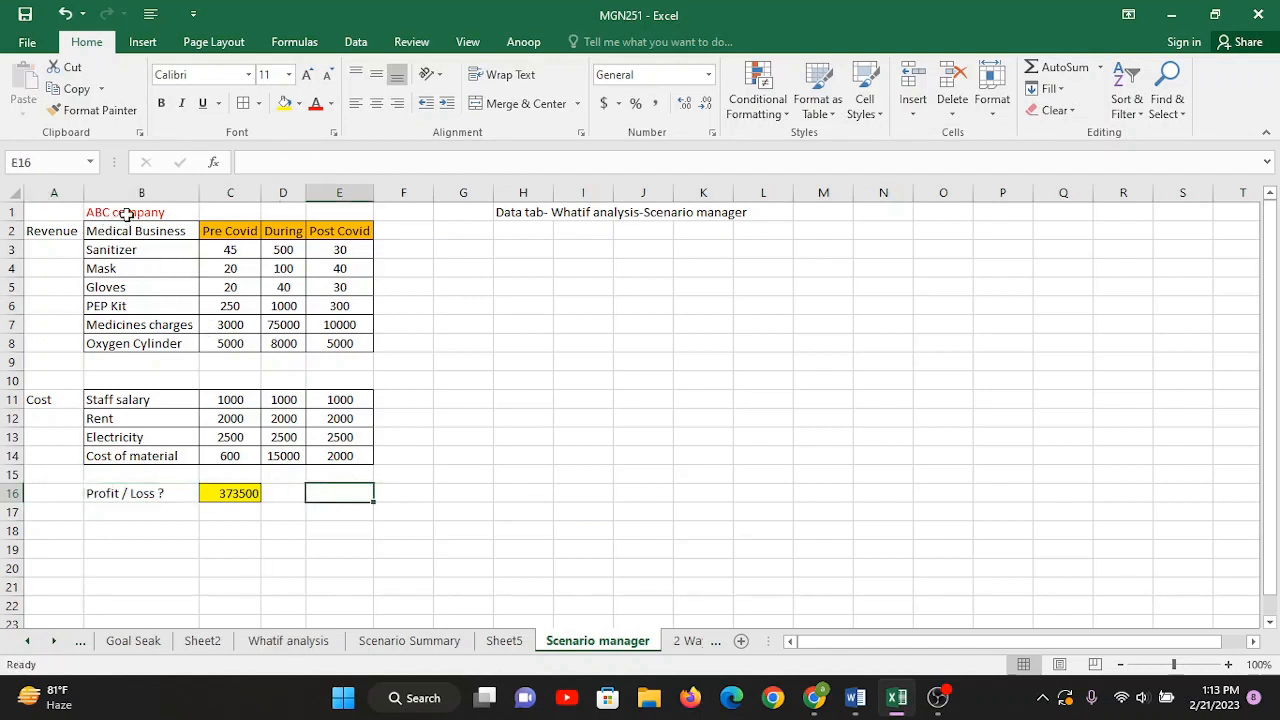
pyautogui.click(112, 490)
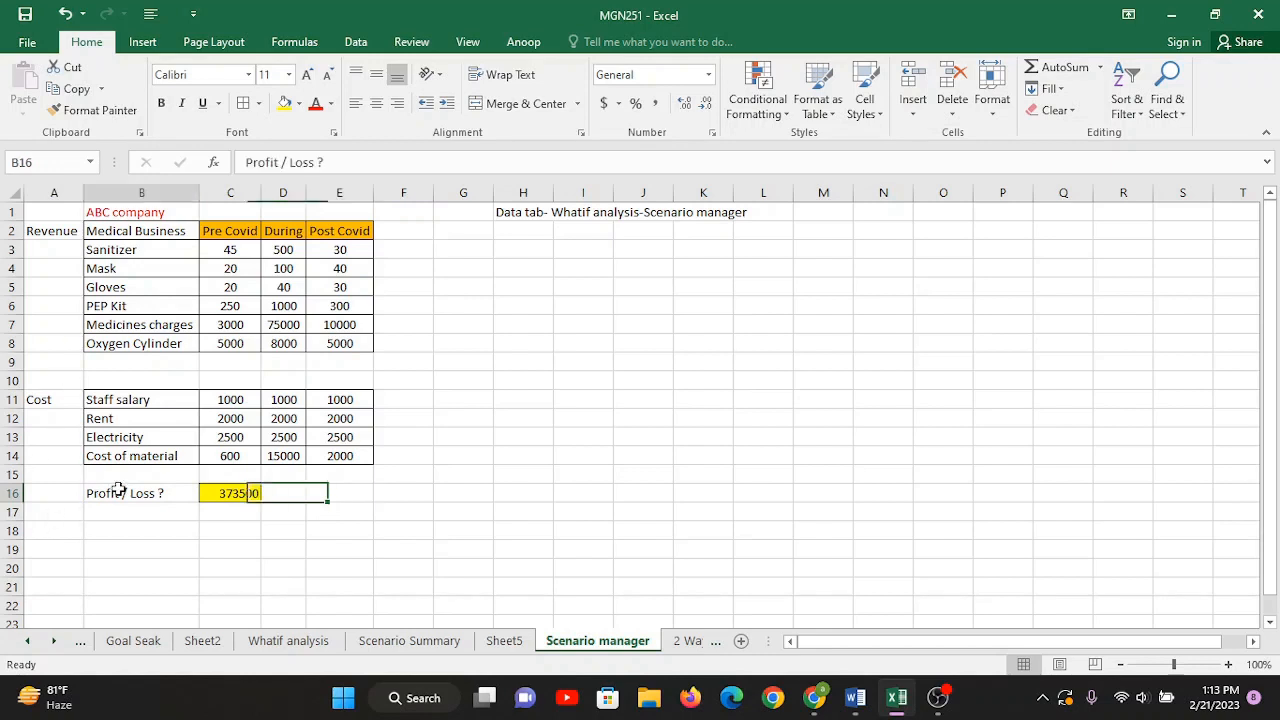
pyautogui.click(318, 104)
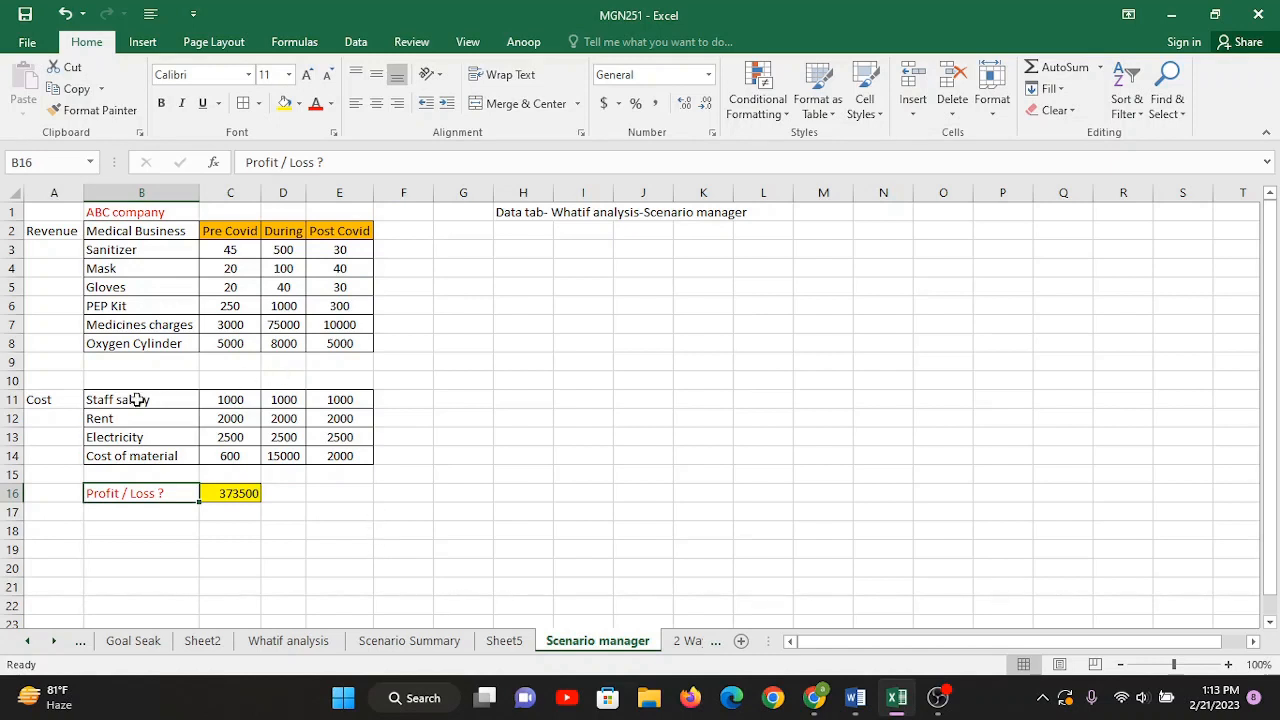
# - Review the existing profit/loss formula in cell C16 and clear it from the cell
pyautogui.doubleClick(226, 494)
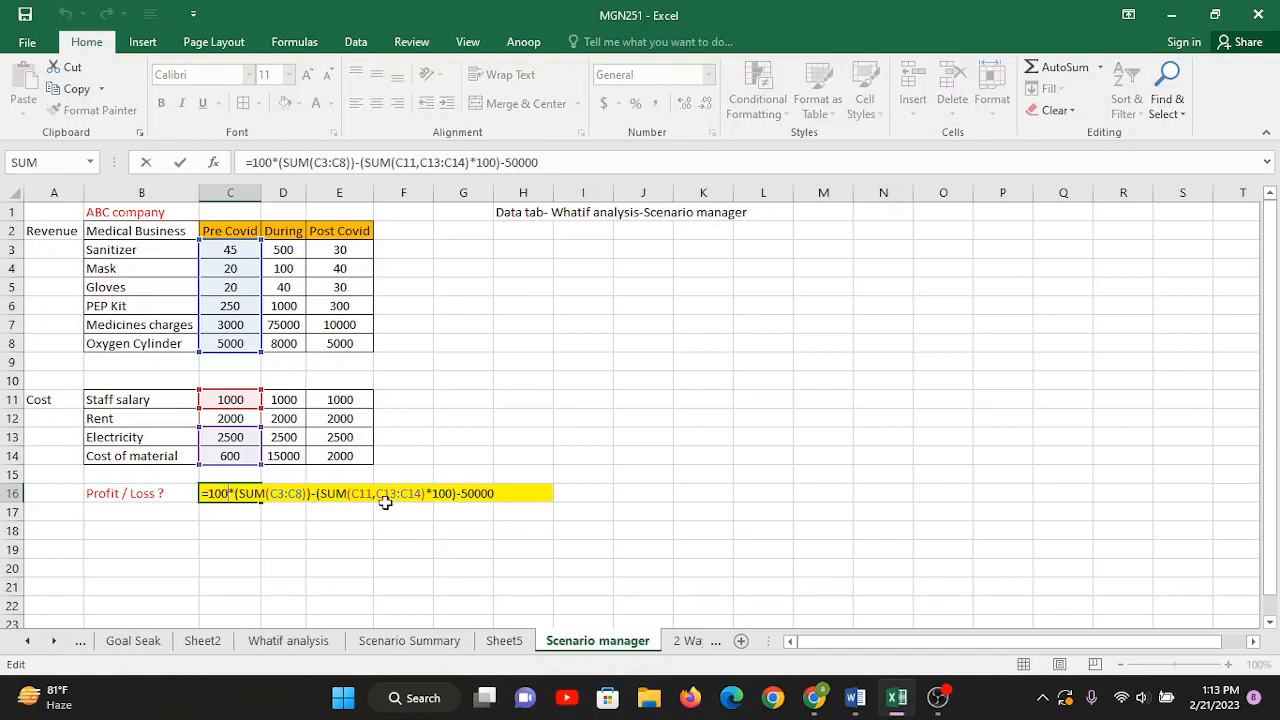
pyautogui.click(230, 495)
pyautogui.moveTo(233, 498); pyautogui.dragTo(212, 495)
pyautogui.press('Escape')
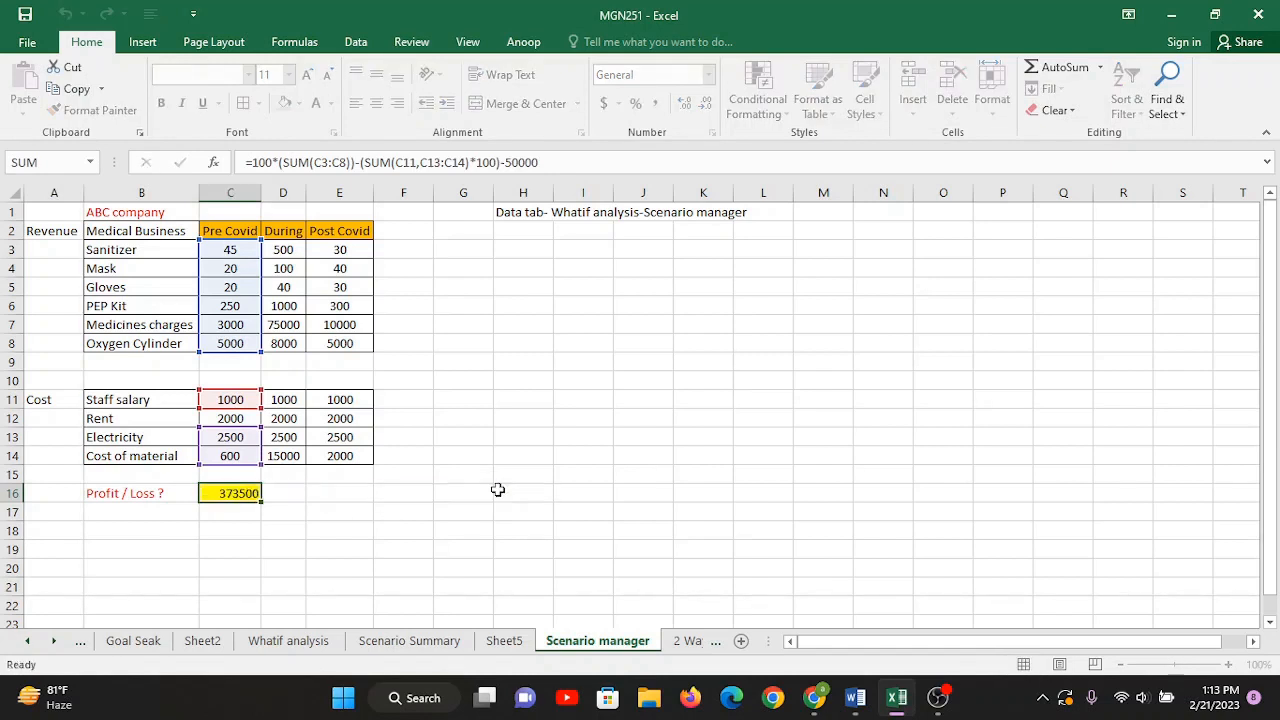
pyautogui.press('Delete')
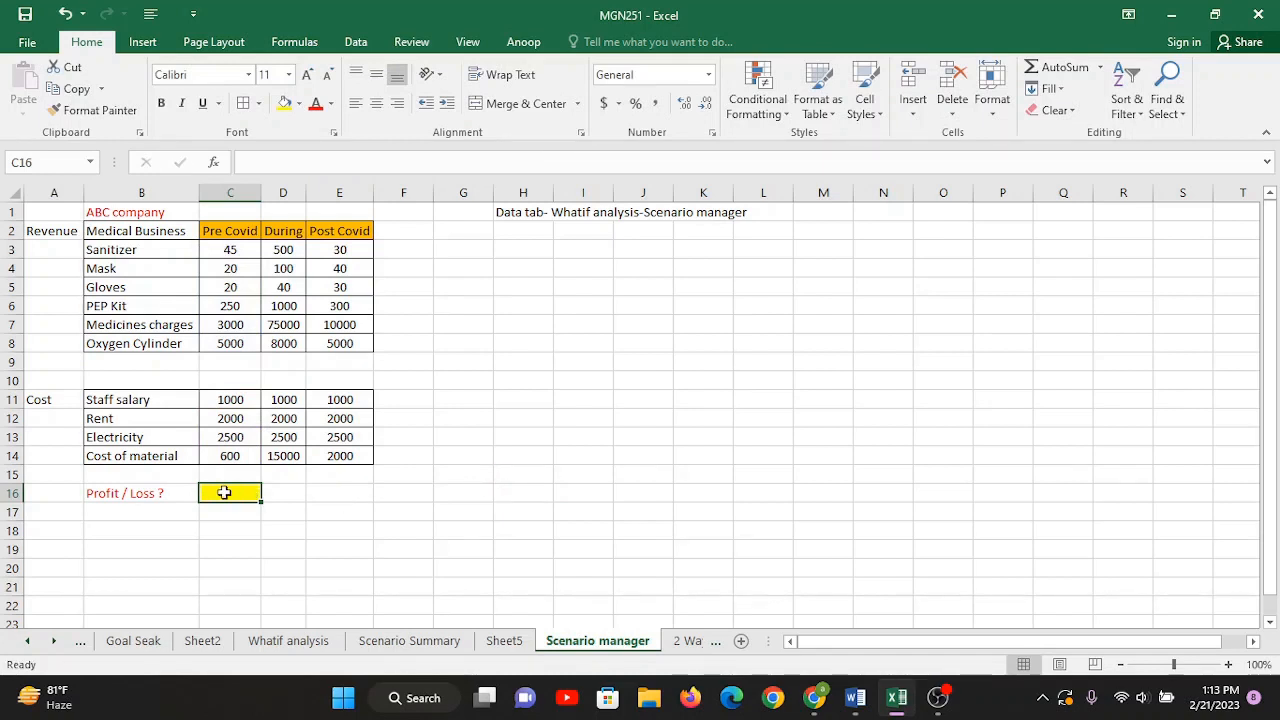
# - Enter the profit/loss formula =SUM(C3:C8)-SUM(C11:C14) in cell C16, subtracting the Pre Covid costs from the Pre Covid revenue
pyautogui.write('=')
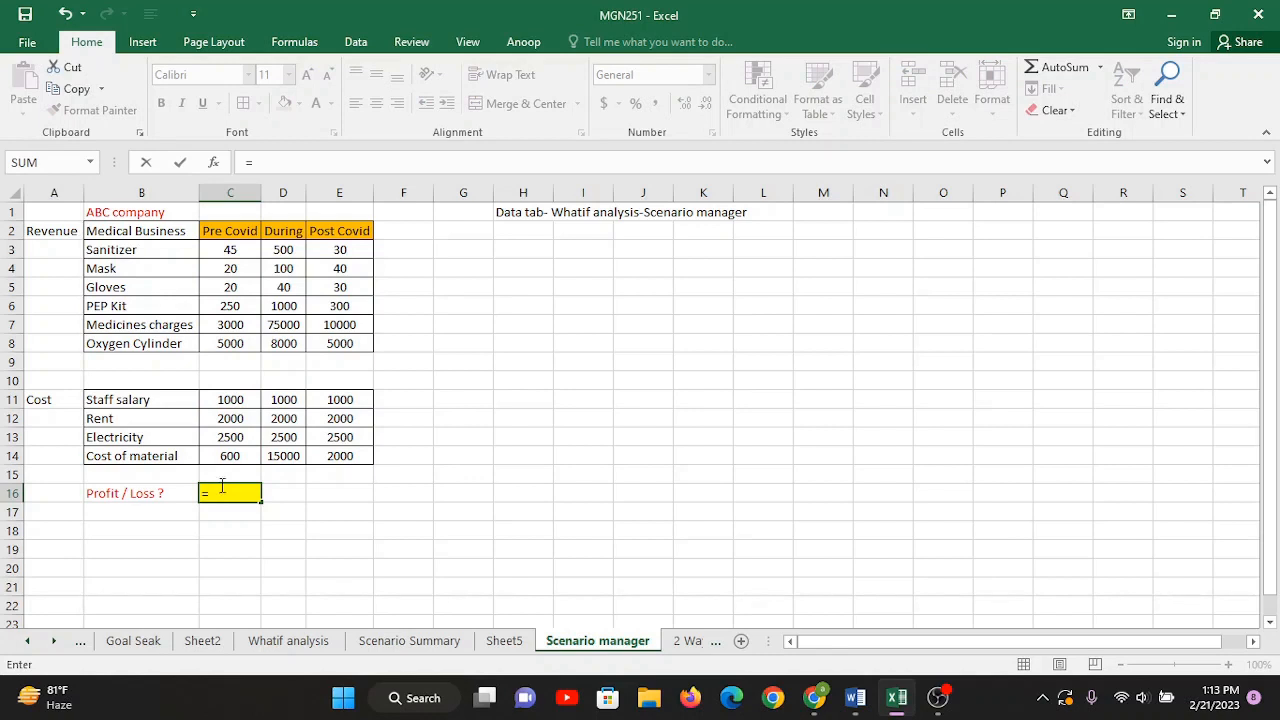
pyautogui.write('SUM(')
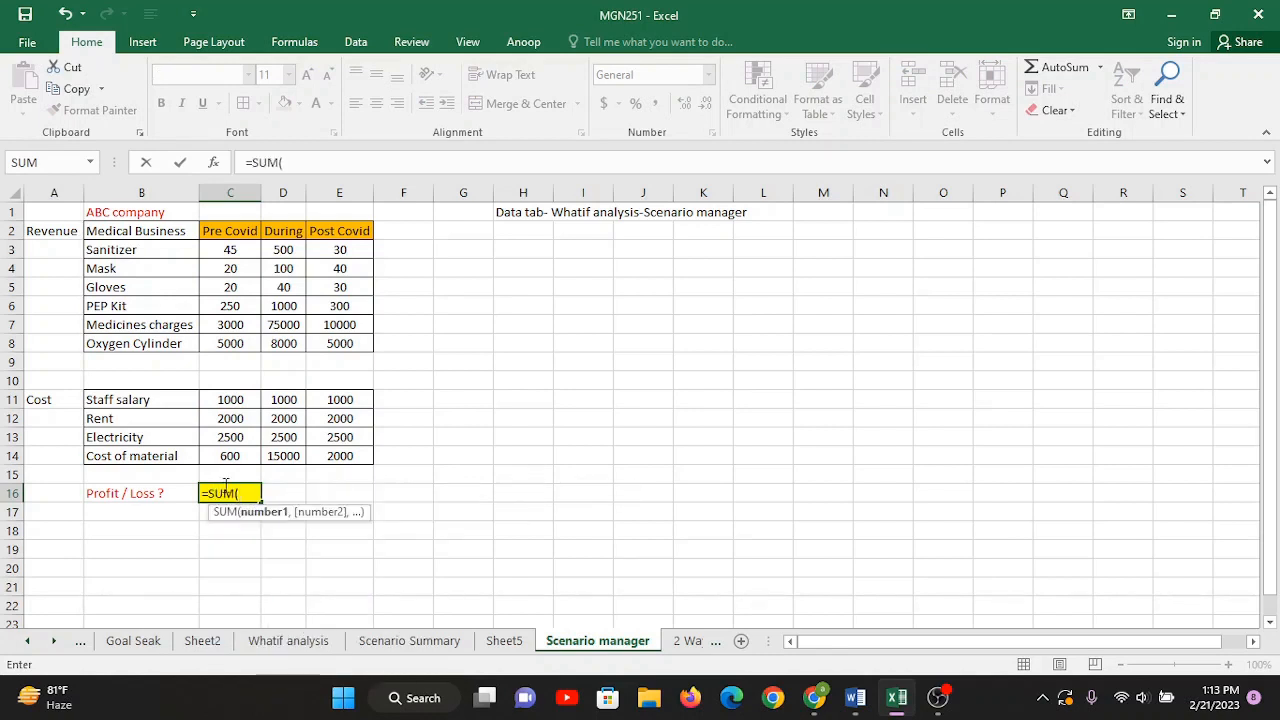
pyautogui.moveTo(222, 250); pyautogui.dragTo(218, 343)
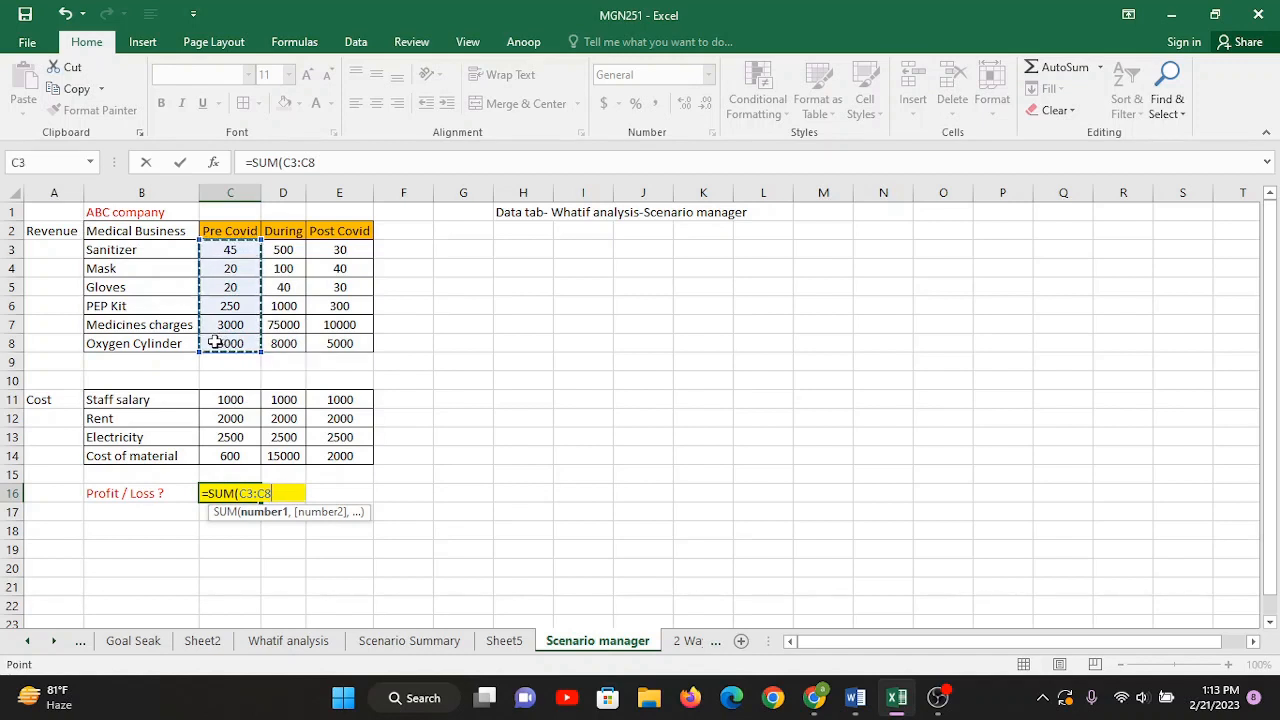
pyautogui.write(')')
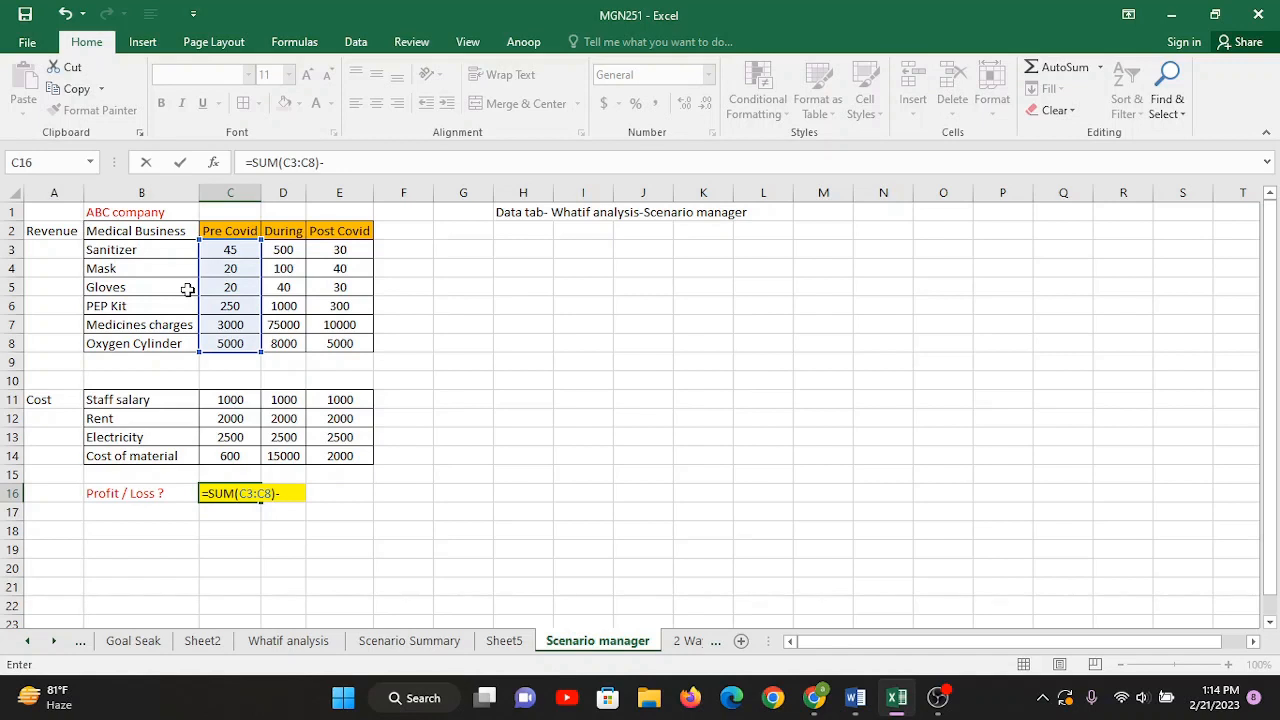
pyautogui.write('-sum')
pyautogui.press('Tab')
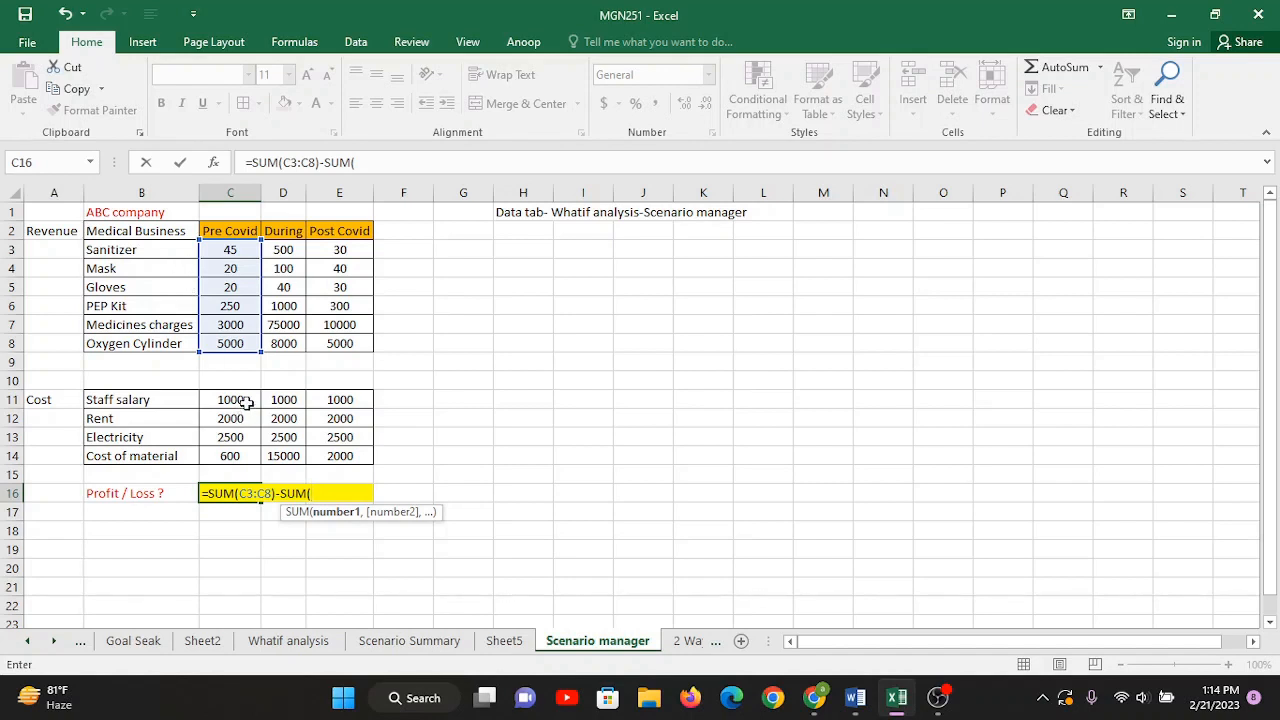
pyautogui.moveTo(247, 405); pyautogui.dragTo(240, 452)
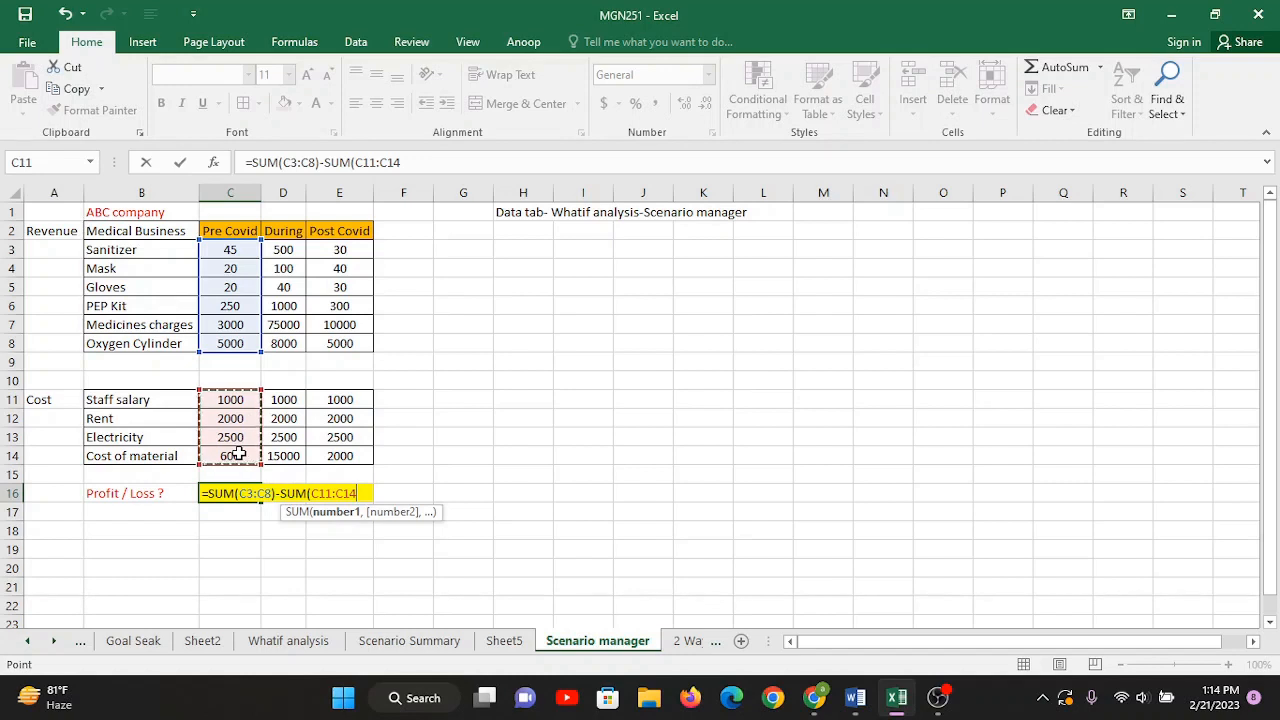
pyautogui.write(')')
pyautogui.press('Return')
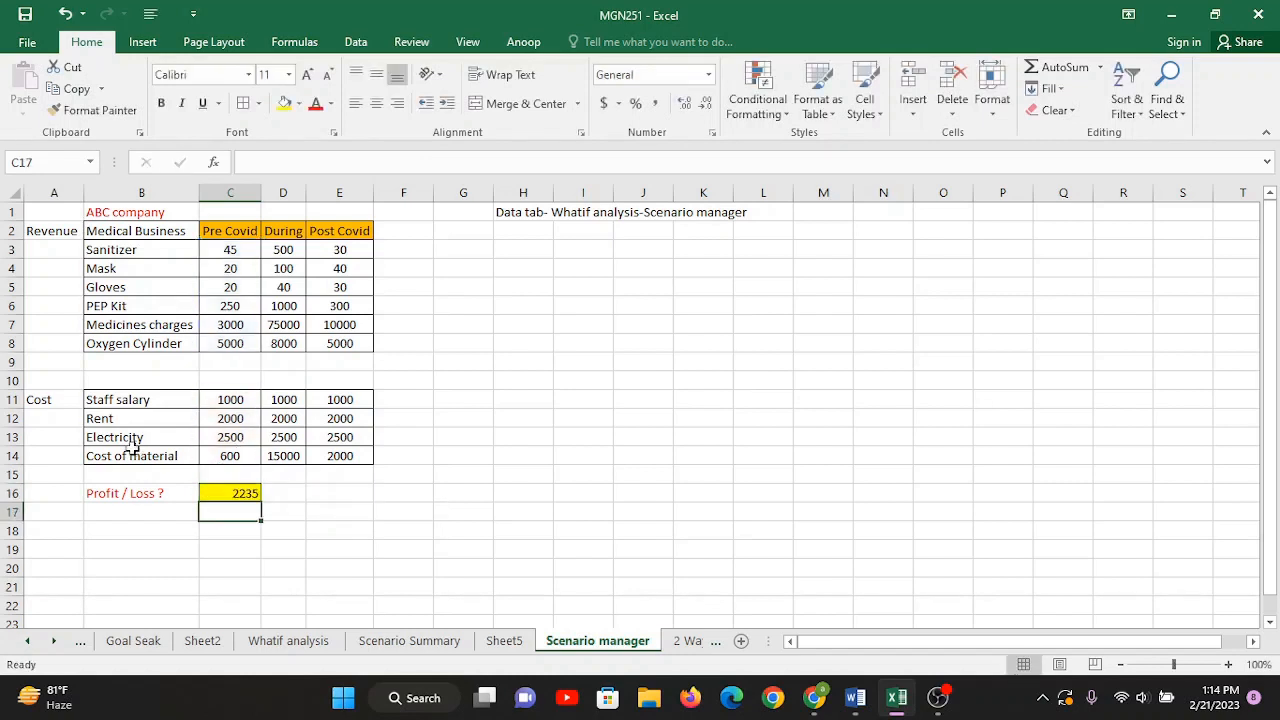
# - Review the profit/loss formula in C16, the Pre Covid amounts it uses, and the During and Post Covid headings
pyautogui.click(245, 490)
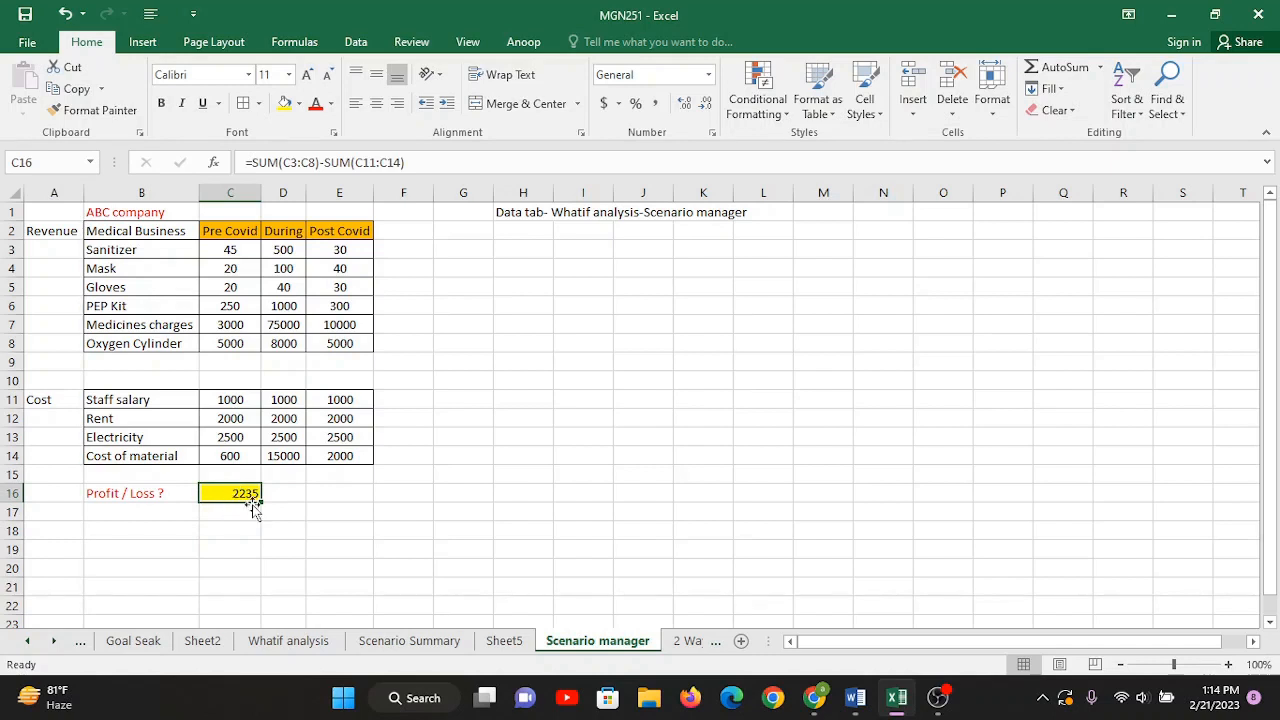
pyautogui.click(144, 496)
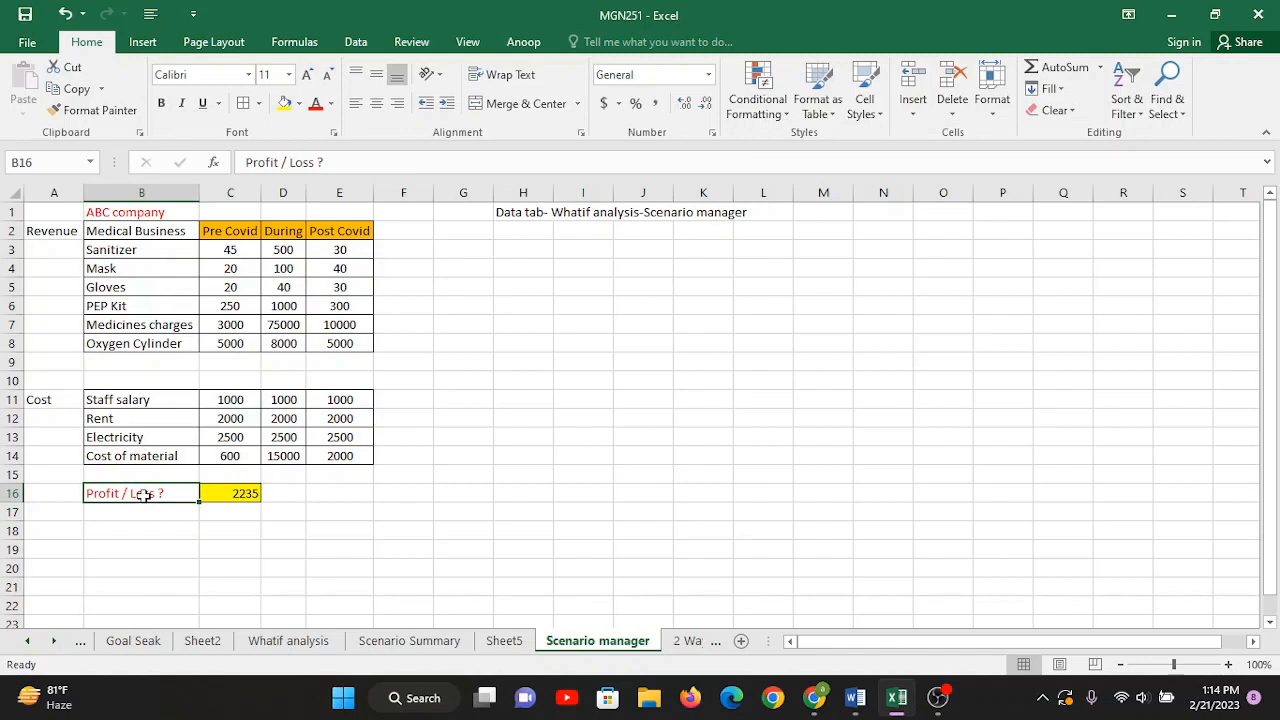
pyautogui.click(226, 494)
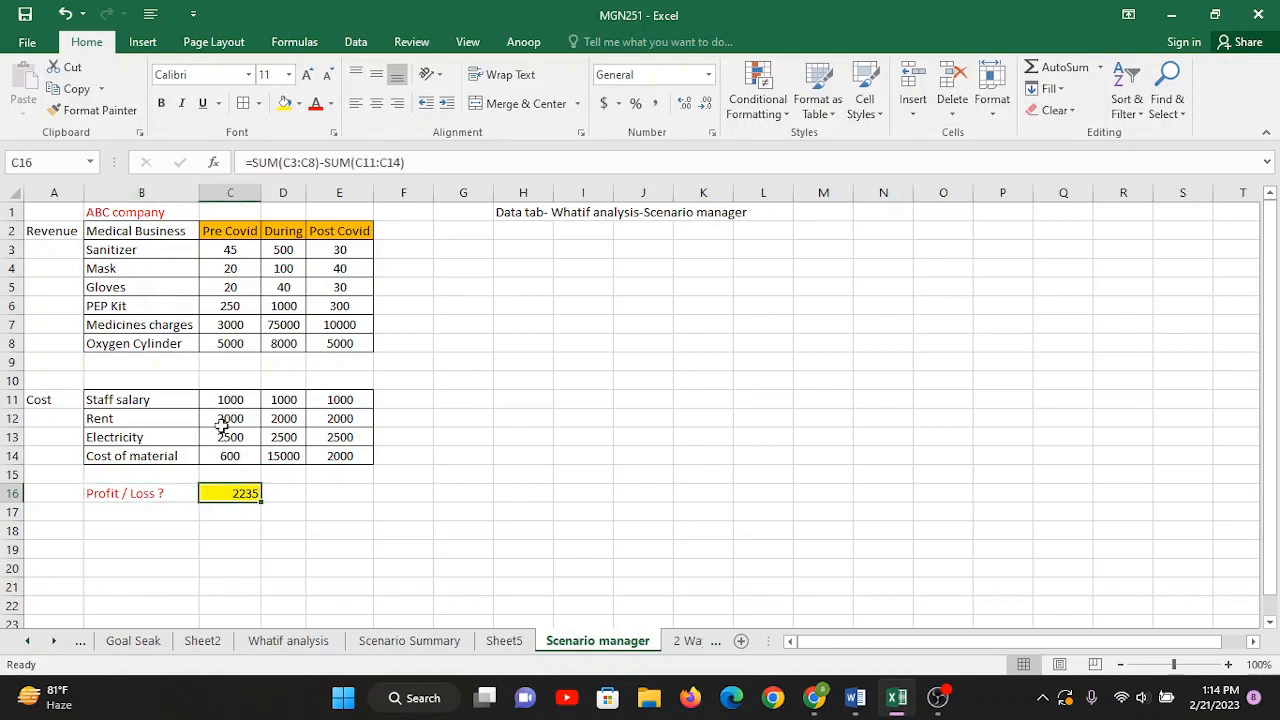
pyautogui.moveTo(231, 248); pyautogui.dragTo(232, 452)
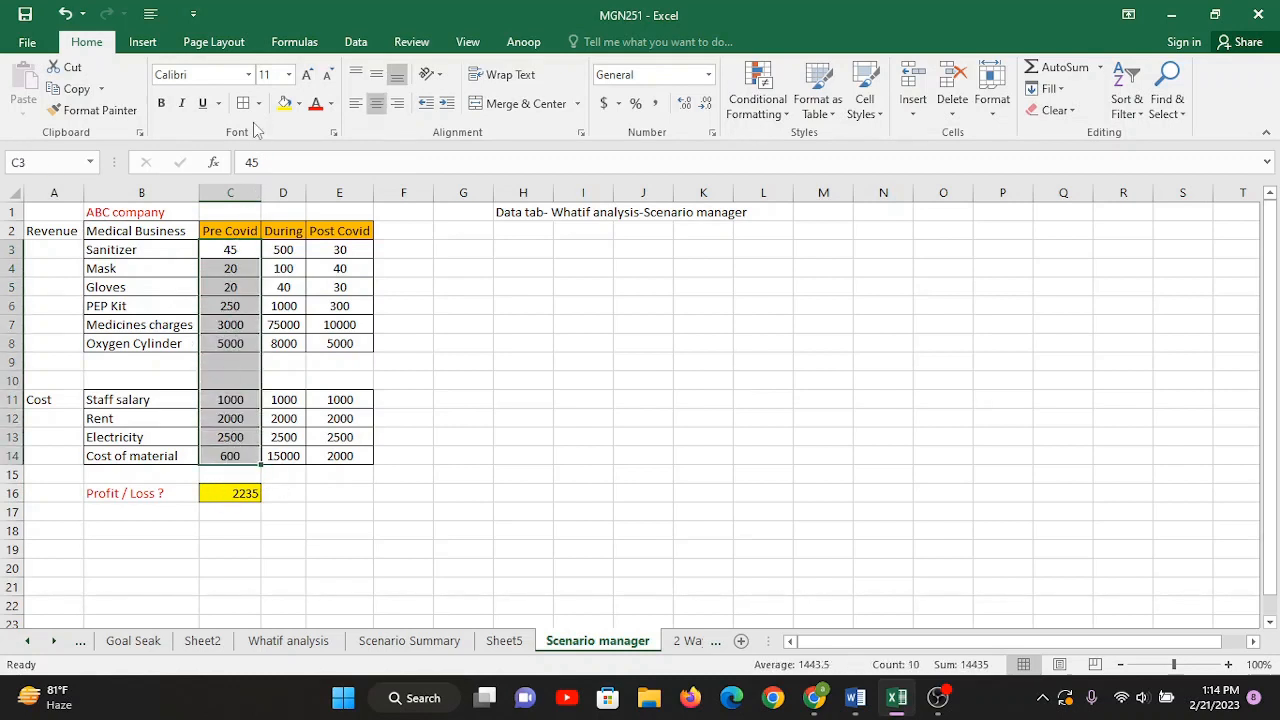
pyautogui.click(271, 229)
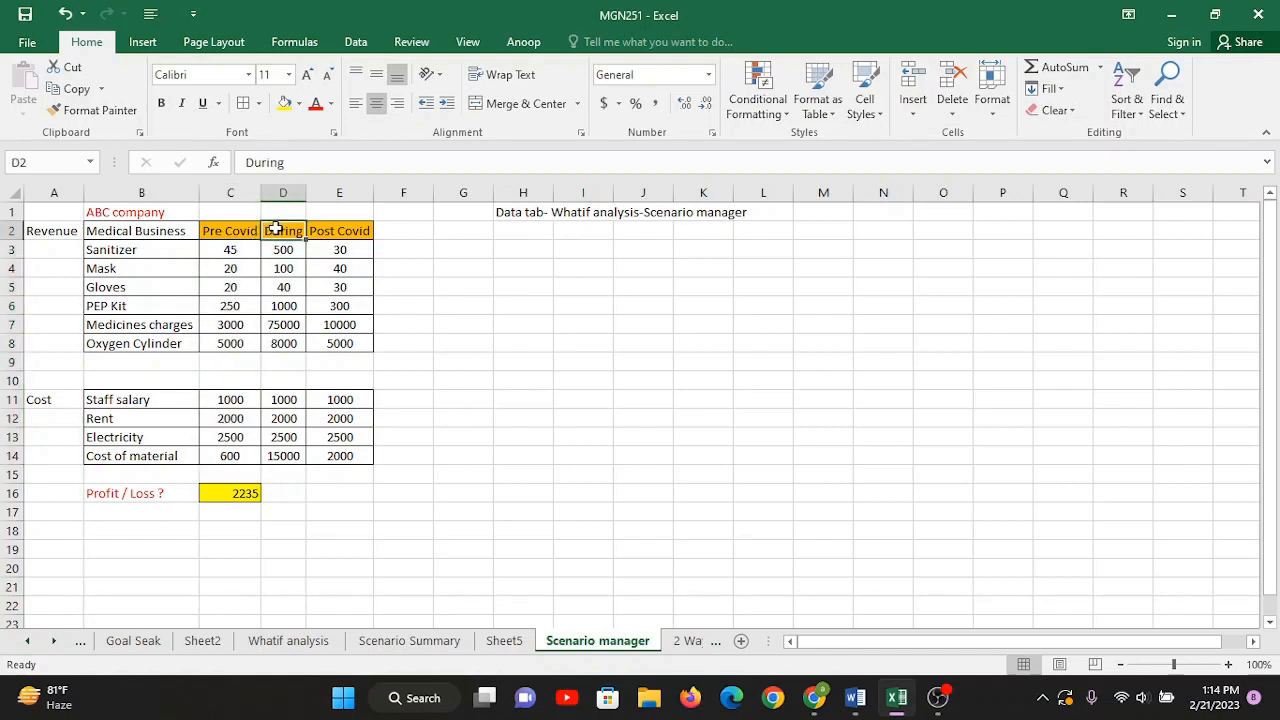
pyautogui.click(368, 230)
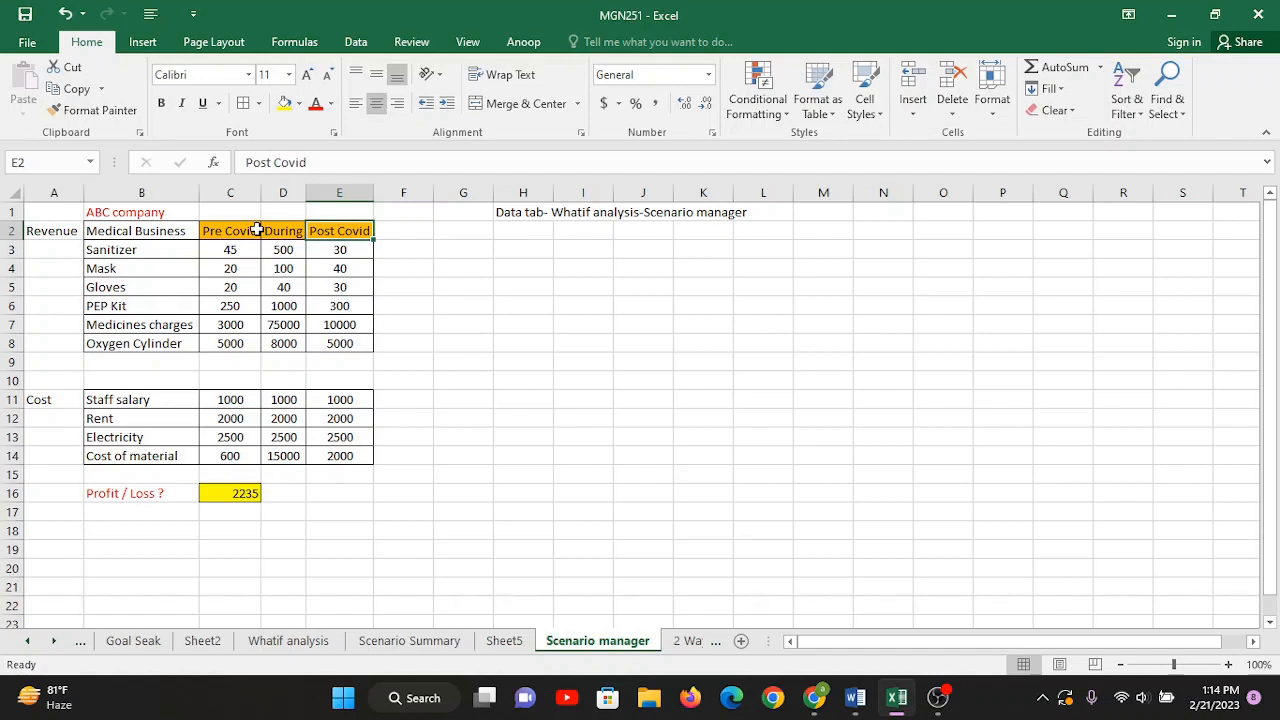
pyautogui.click(352, 48)
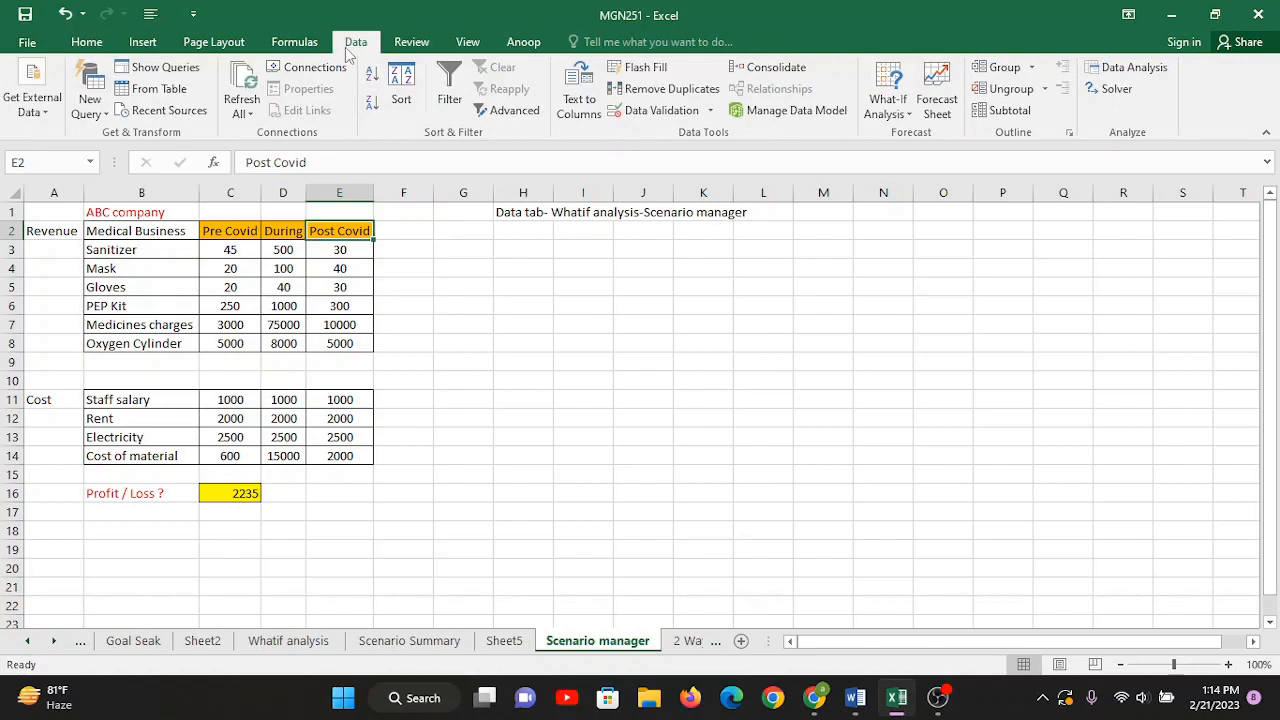
pyautogui.click(896, 118)
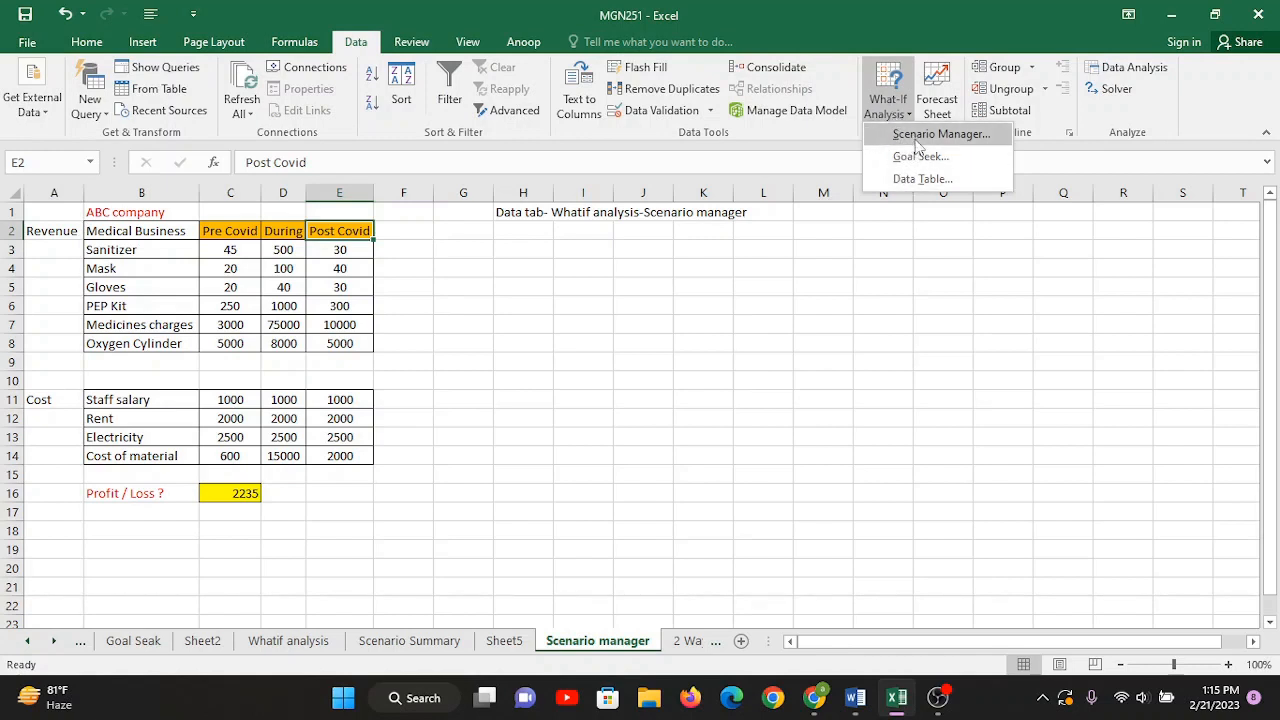
pyautogui.click(916, 138)
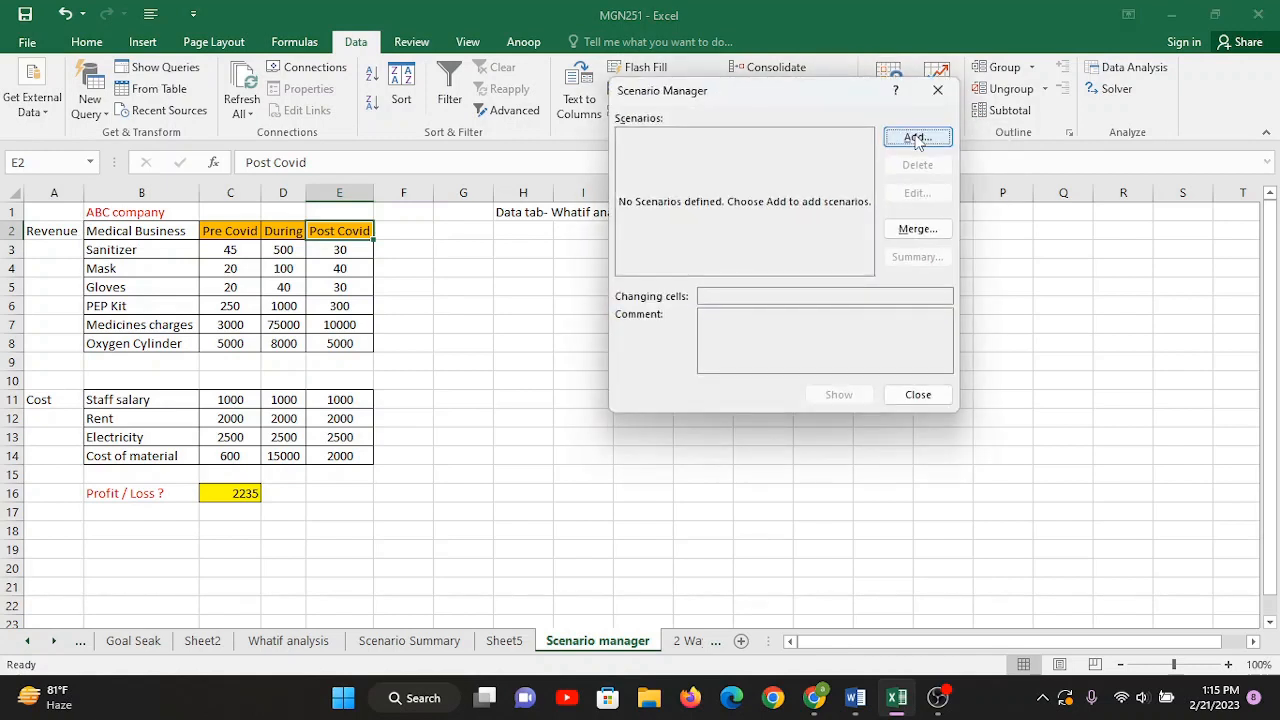
pyautogui.moveTo(772, 90); pyautogui.dragTo(755, 247)
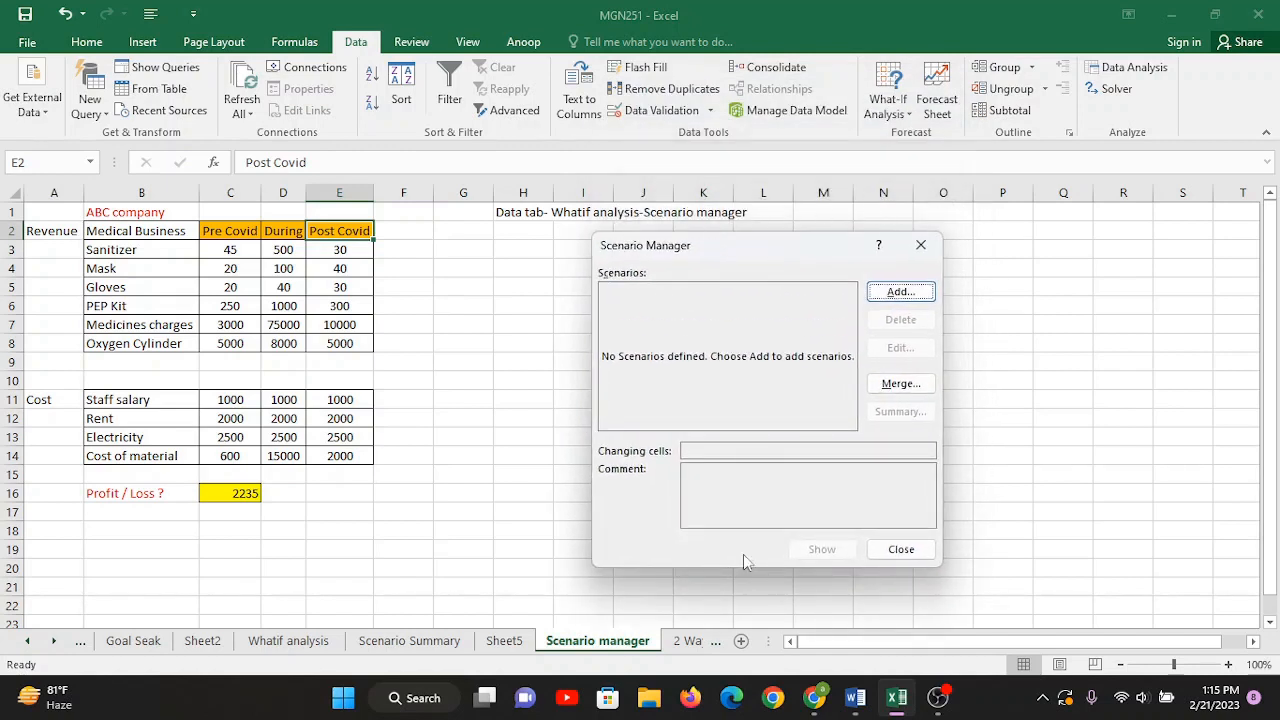
pyautogui.click(892, 294)
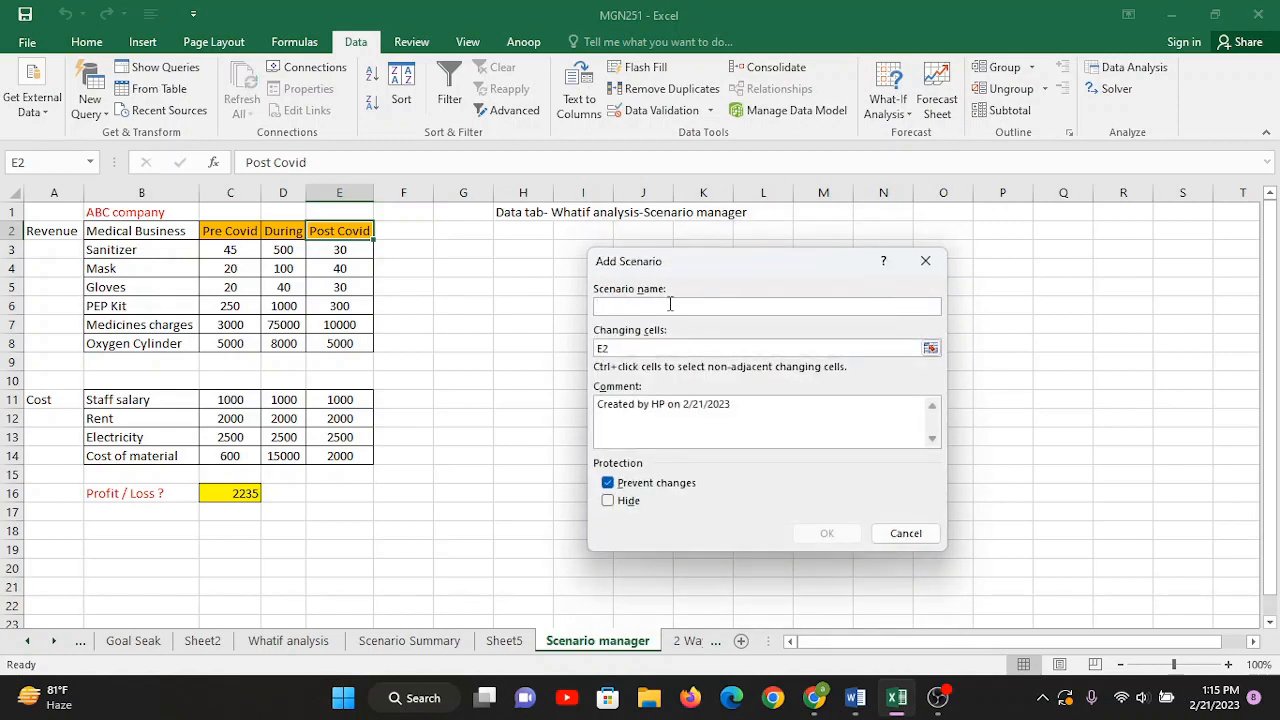
pyautogui.write('Pre-Covid')
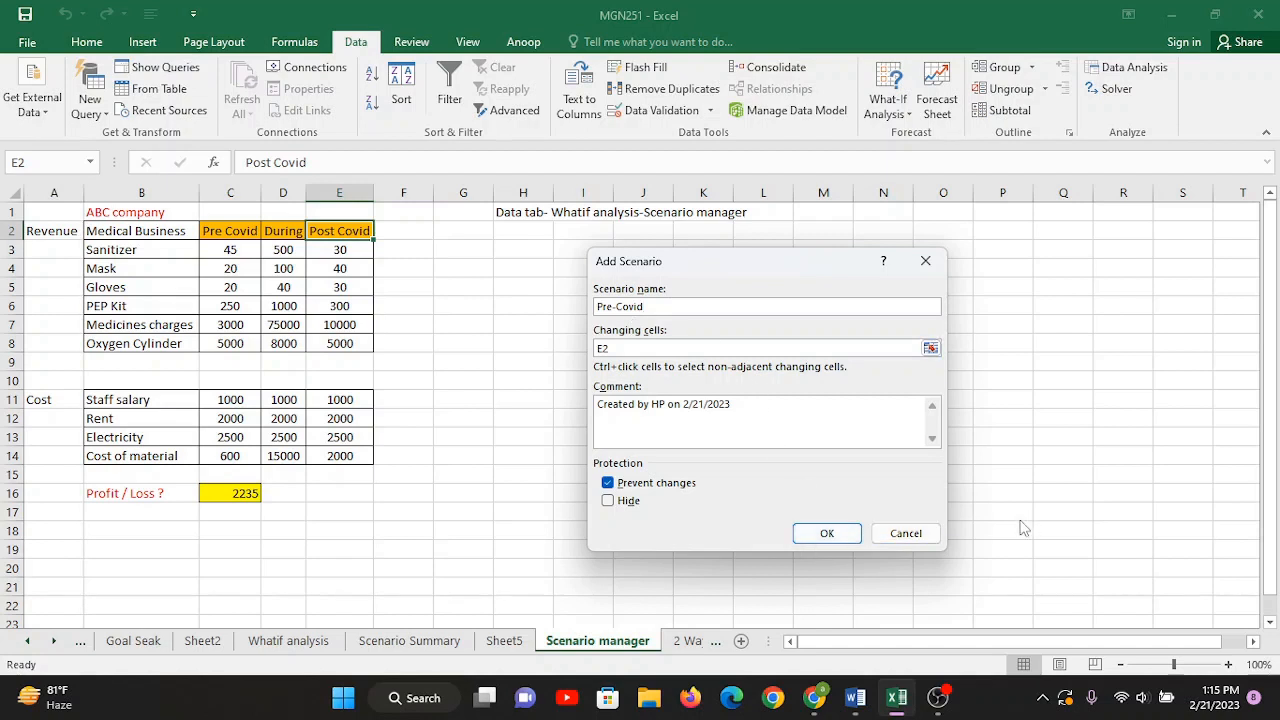
pyautogui.click(905, 533)
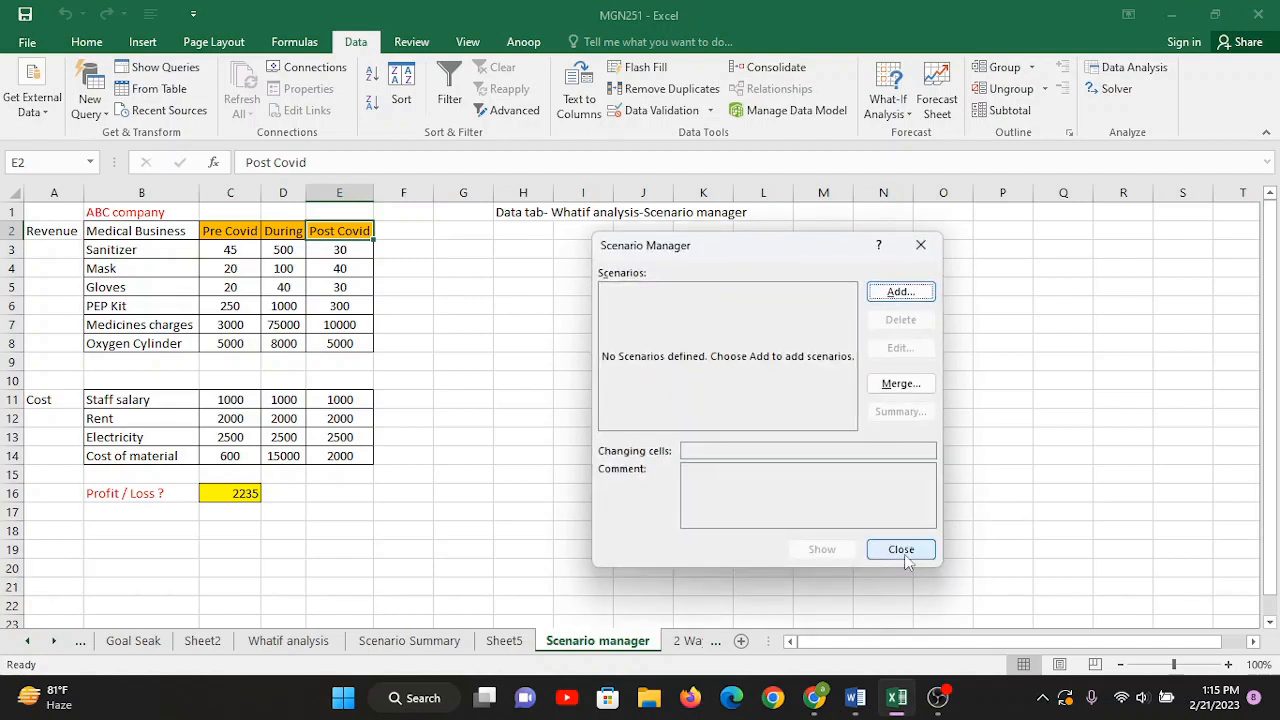
pyautogui.click(906, 549)
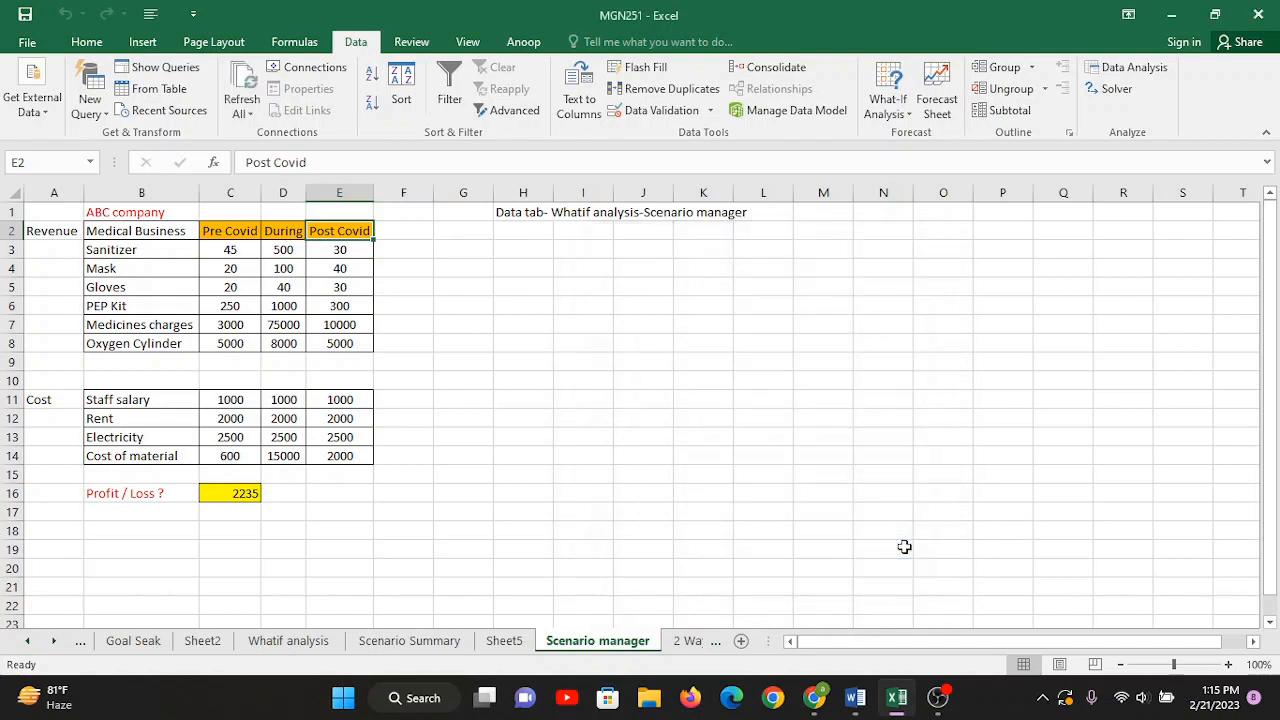
# - Examine the revenue item labels with their Pre Covid amounts, and the Pre Covid staff salary, rent and electricity costs
pyautogui.click(228, 249)
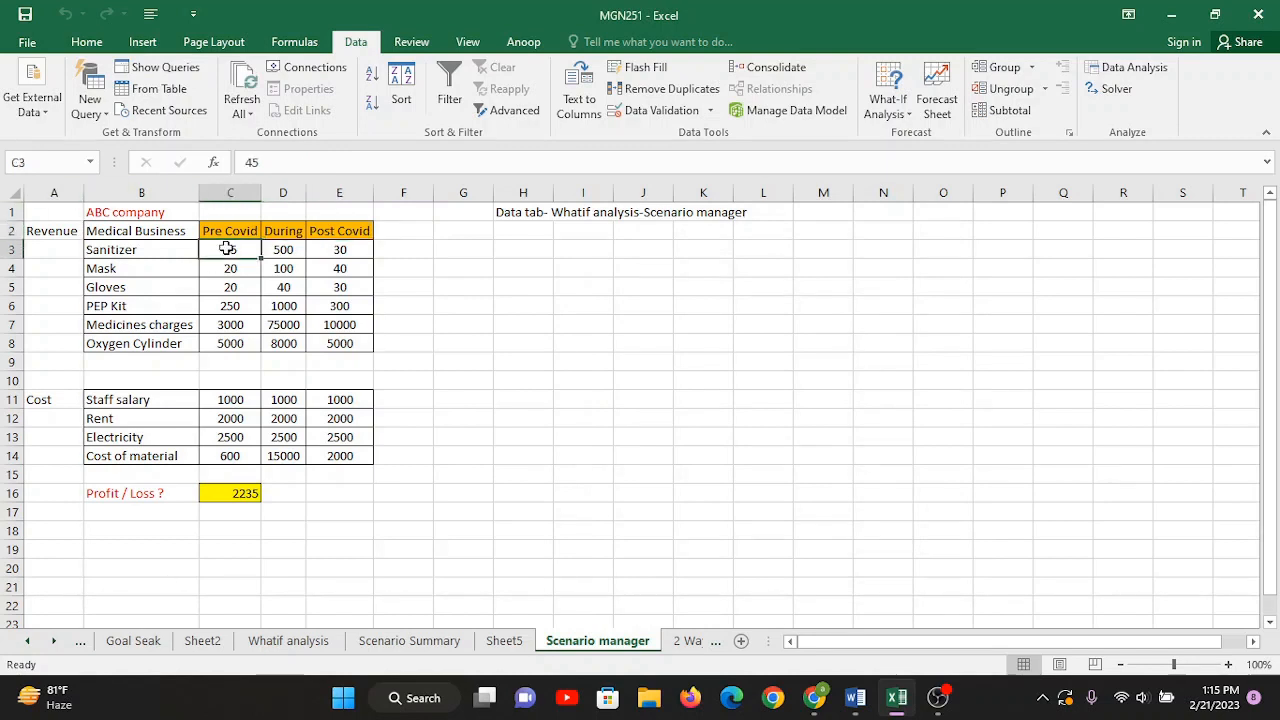
pyautogui.click(160, 256)
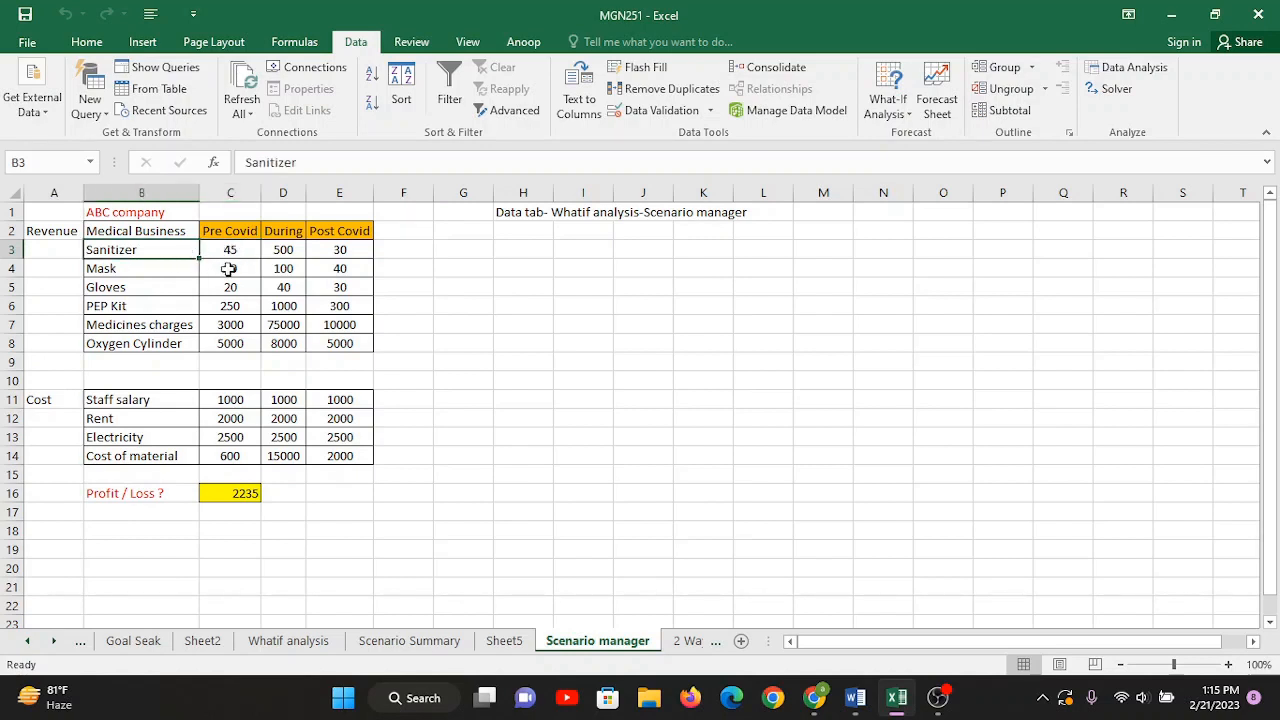
pyautogui.click(206, 268)
pyautogui.click(190, 270)
pyautogui.click(249, 287)
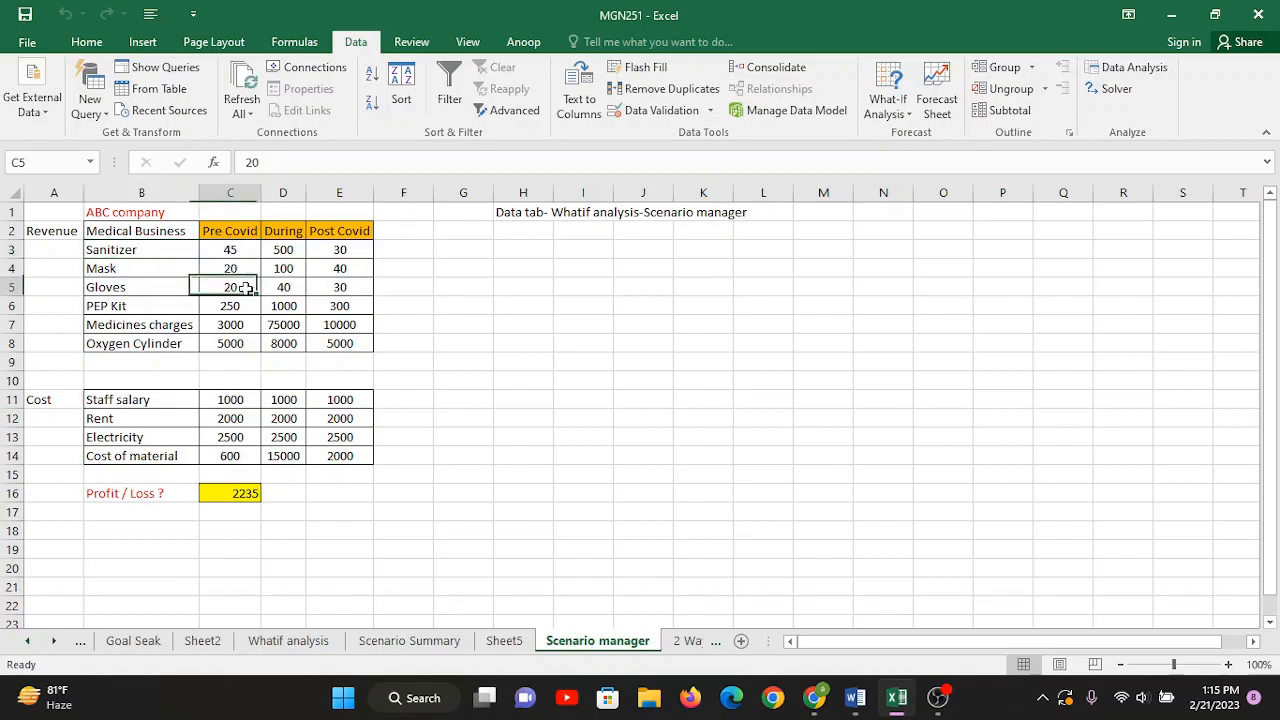
pyautogui.click(156, 296)
pyautogui.click(238, 306)
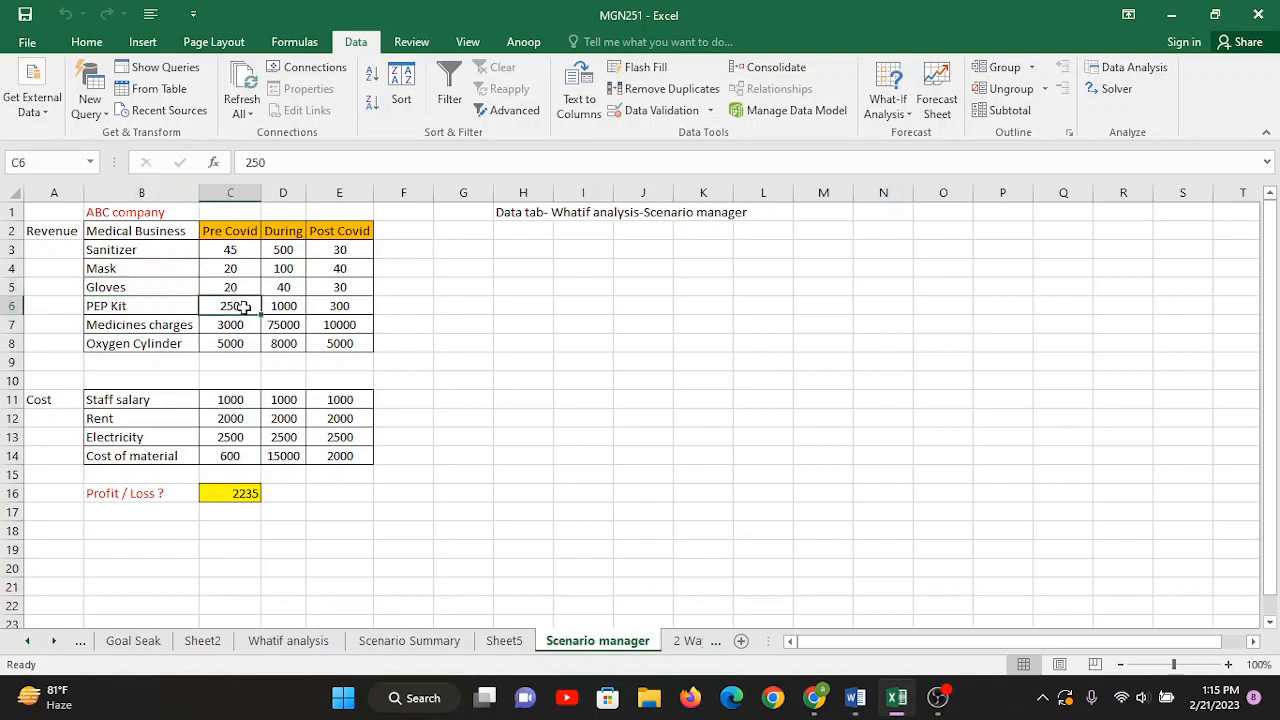
pyautogui.click(240, 327)
pyautogui.click(236, 342)
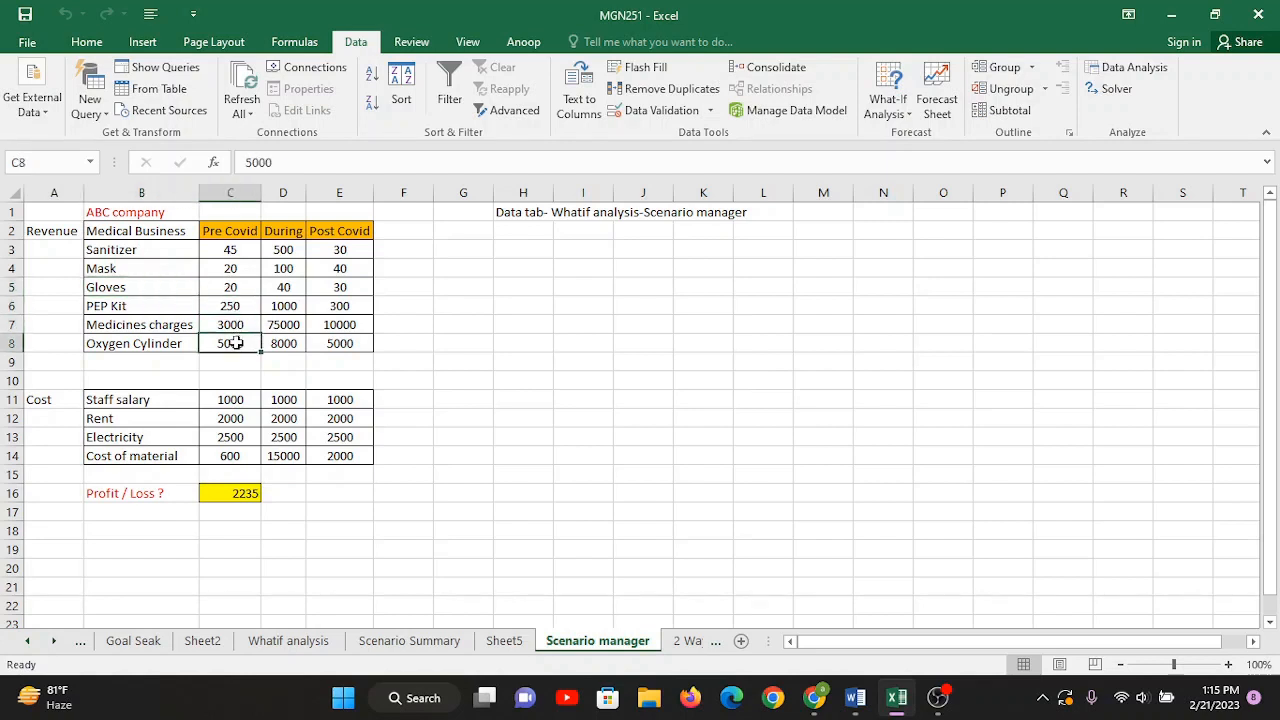
pyautogui.moveTo(224, 400); pyautogui.dragTo(230, 440)
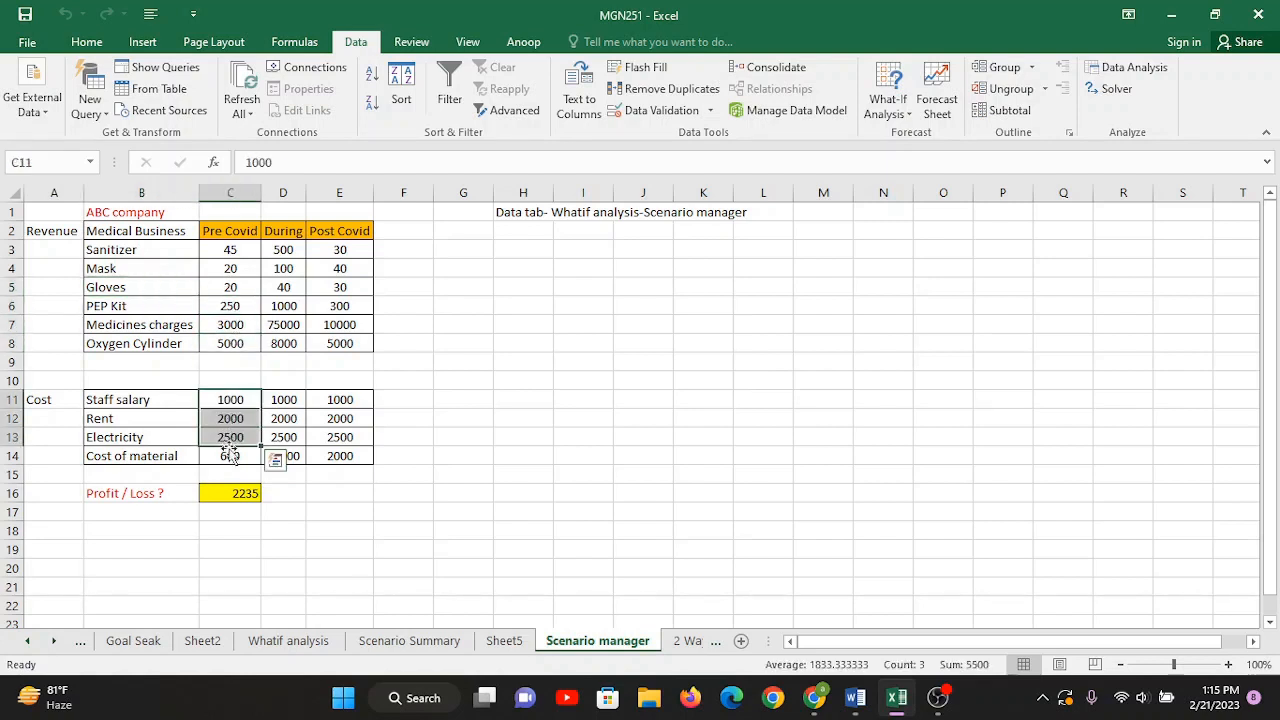
# - Try to name the Pre Covid sanitizer amount in cell C3 "Sanitizer"
pyautogui.click(232, 248)
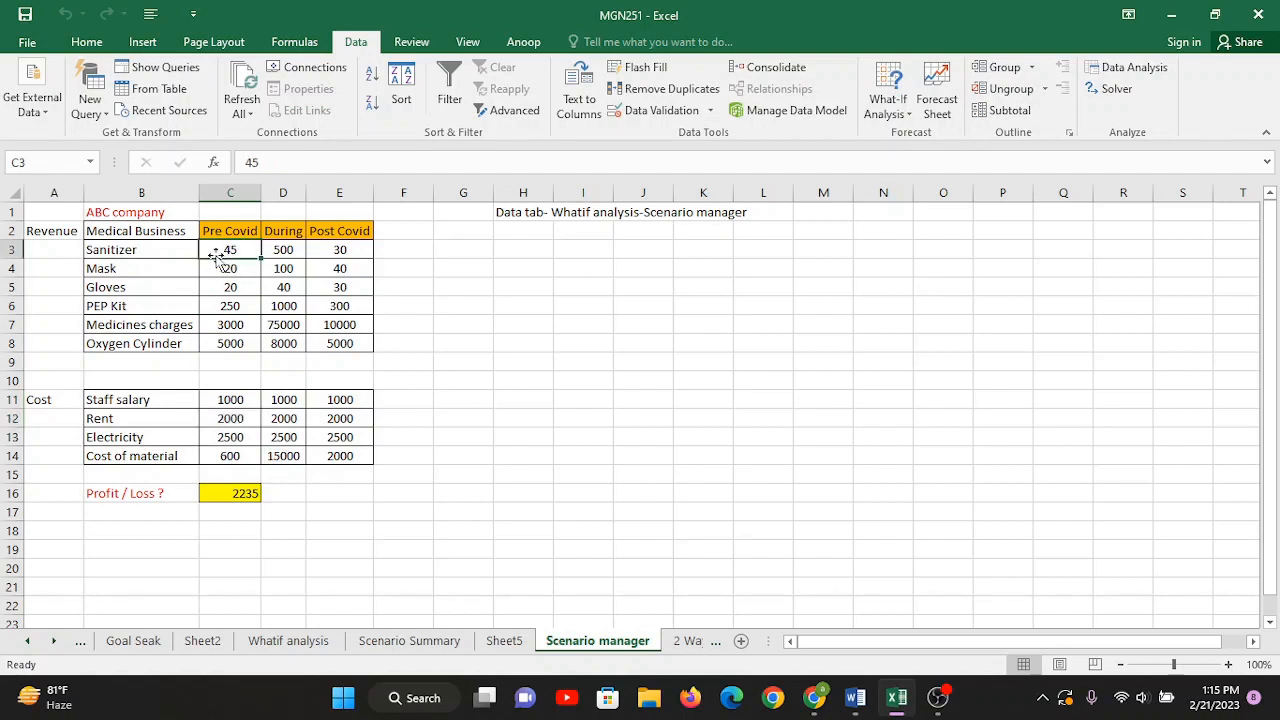
pyautogui.doubleClick(147, 248)
pyautogui.moveTo(148, 249); pyautogui.dragTo(48, 245)
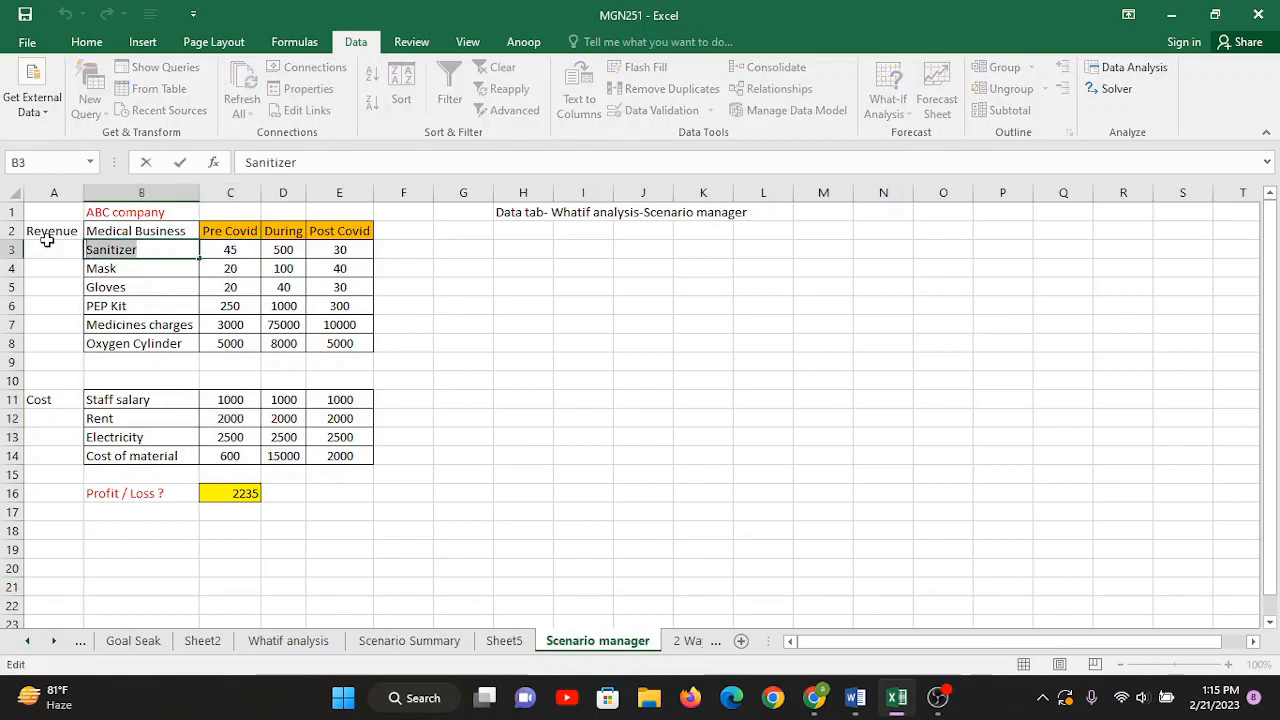
pyautogui.click(240, 248)
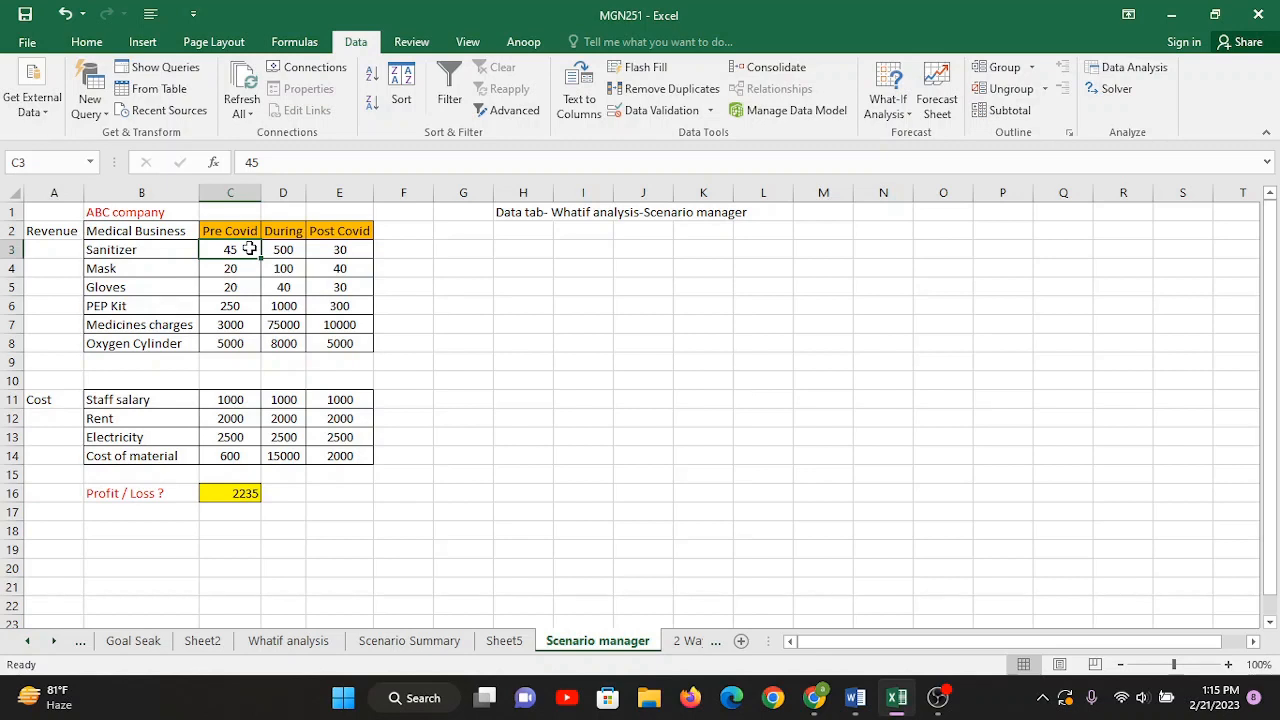
pyautogui.click(52, 162)
pyautogui.write('Sanitizer')
pyautogui.press('Return')
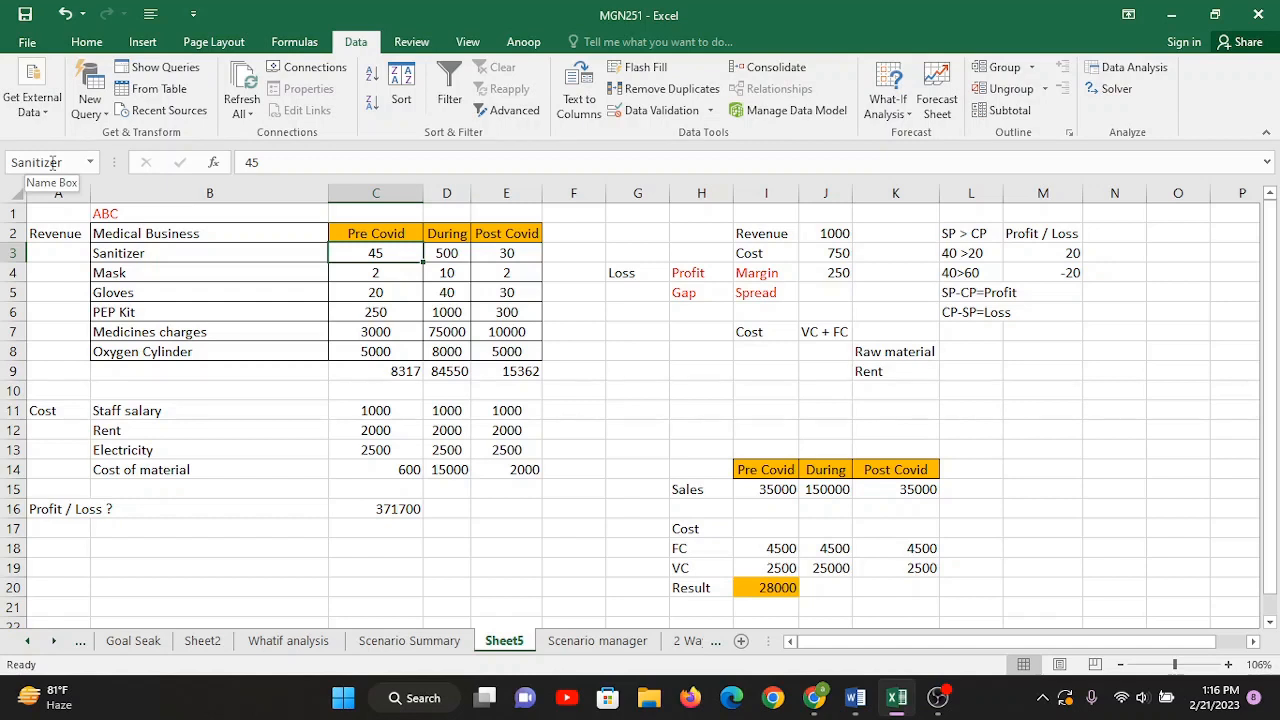
pyautogui.click(480, 266)
pyautogui.click(371, 257)
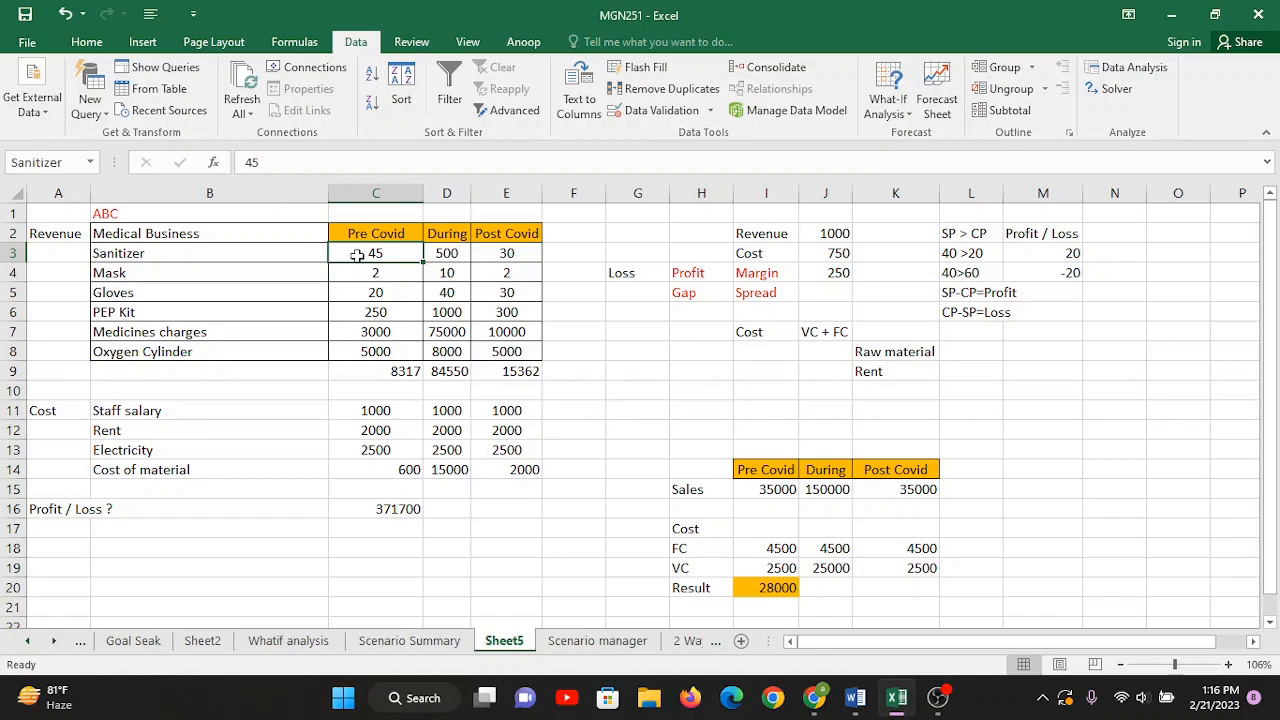
# - On the Scenario manager sheet, name the Pre Covid sanitizer amount in cell C3 Sanitizer_1 and check the name
pyautogui.click(560, 641)
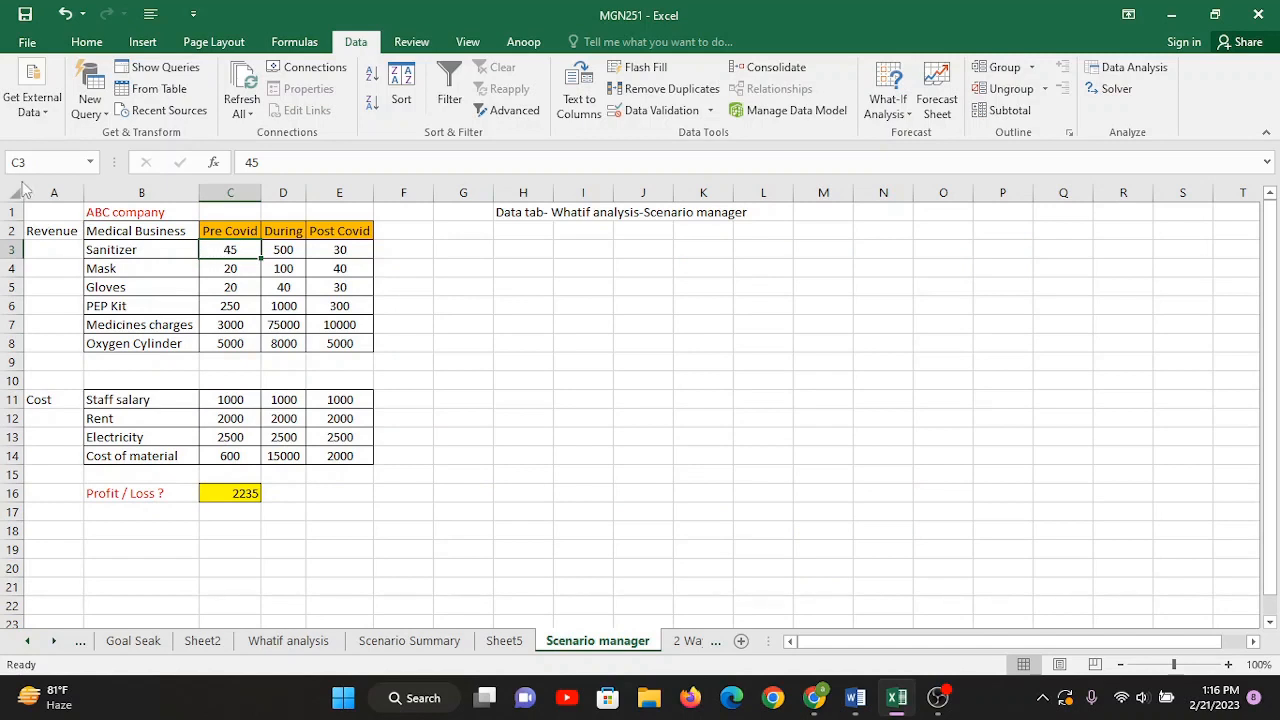
pyautogui.click(53, 162)
pyautogui.write('Sanitizer_1')
pyautogui.press('Return')
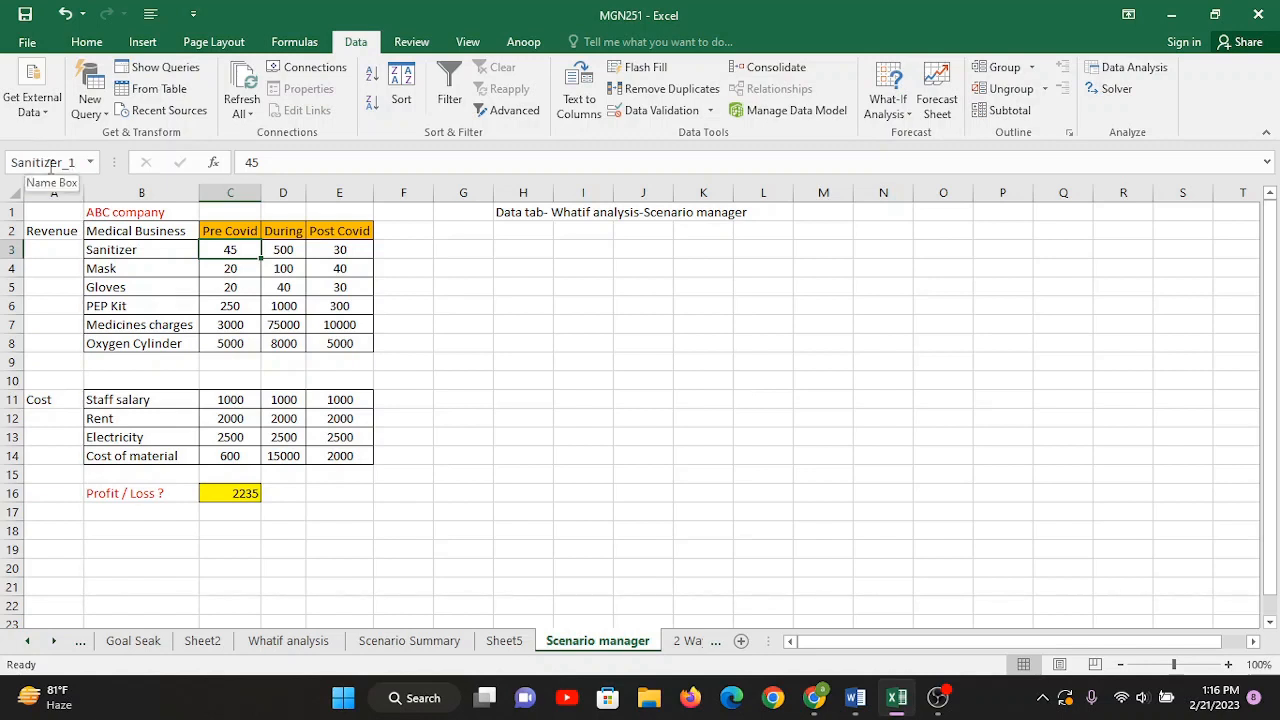
pyautogui.click(232, 306)
pyautogui.click(230, 249)
# - Name the Pre Covid mask amount in cell C4 Mask_1
pyautogui.click(180, 269)
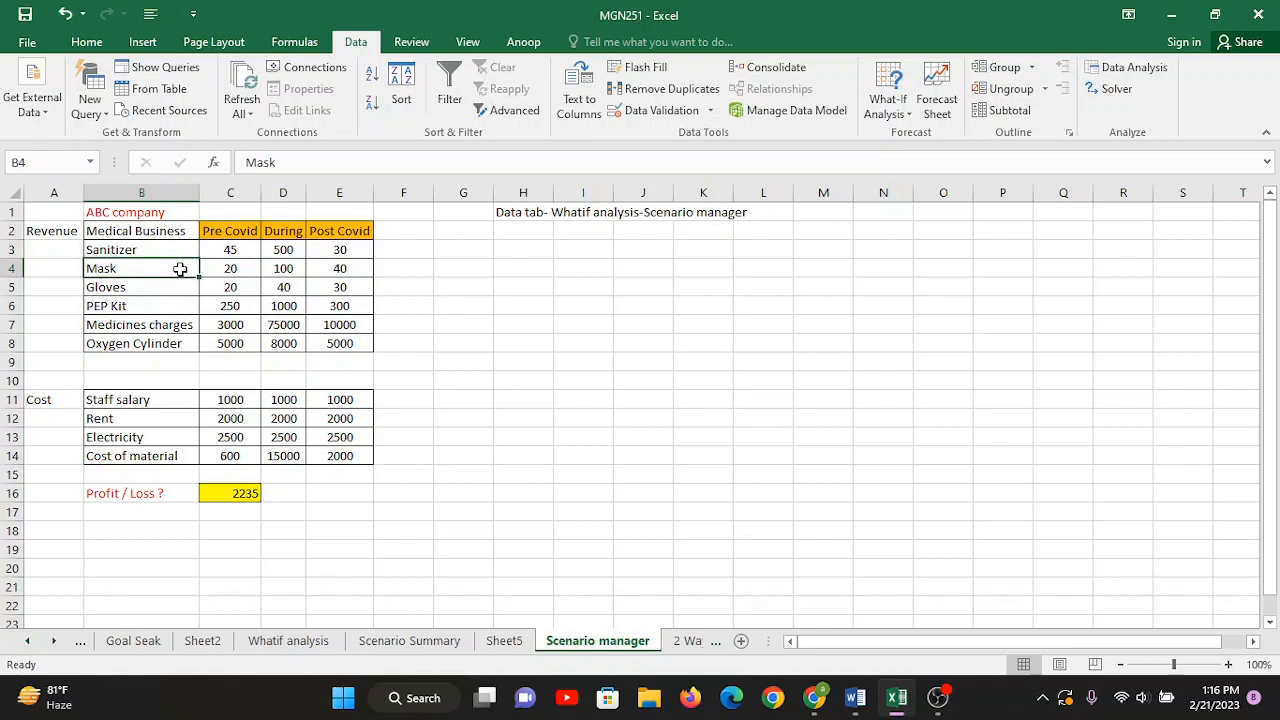
pyautogui.doubleClick(181, 269)
pyautogui.moveTo(171, 268); pyautogui.dragTo(10, 267)
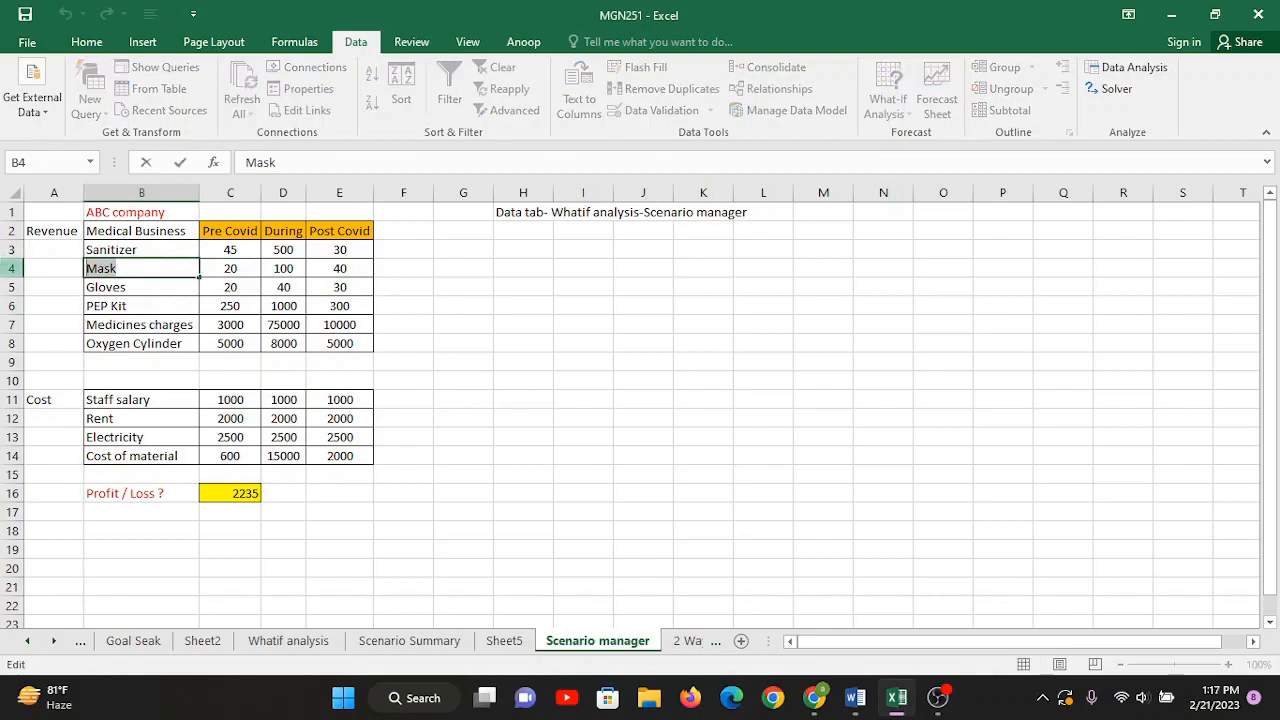
pyautogui.click(229, 264)
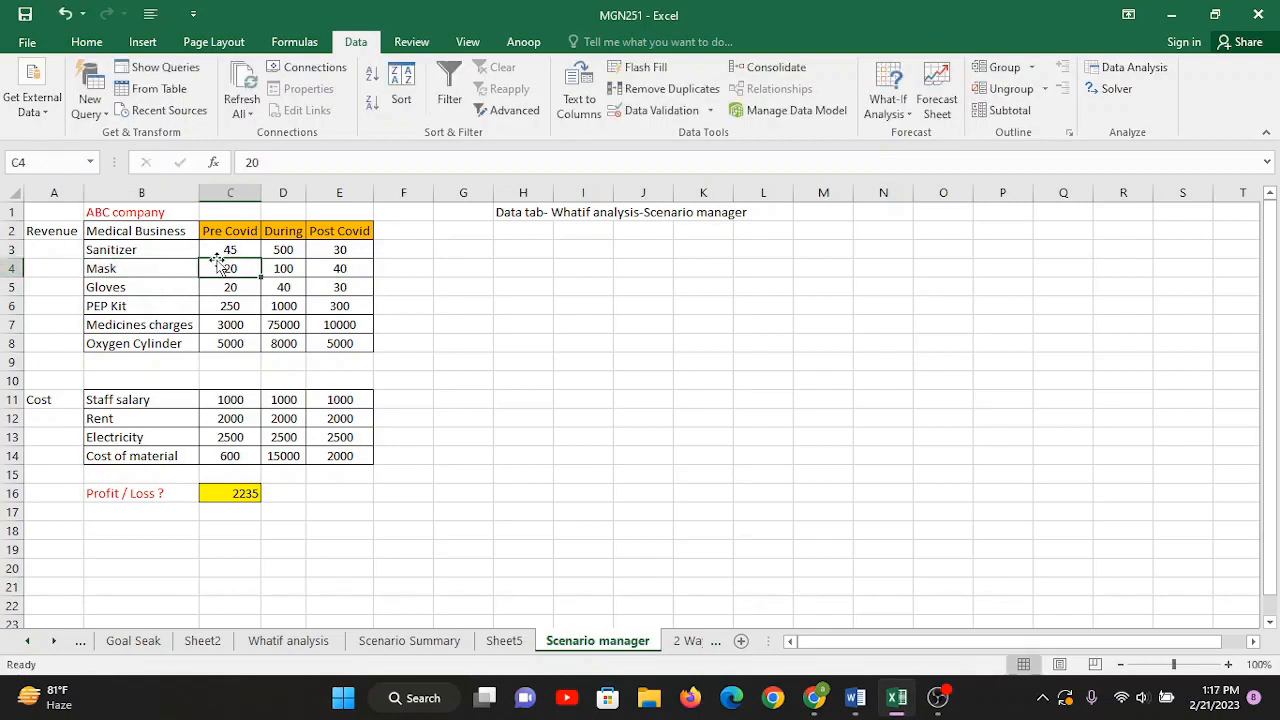
pyautogui.click(61, 163)
pyautogui.write('Mask_1')
pyautogui.press('Return')
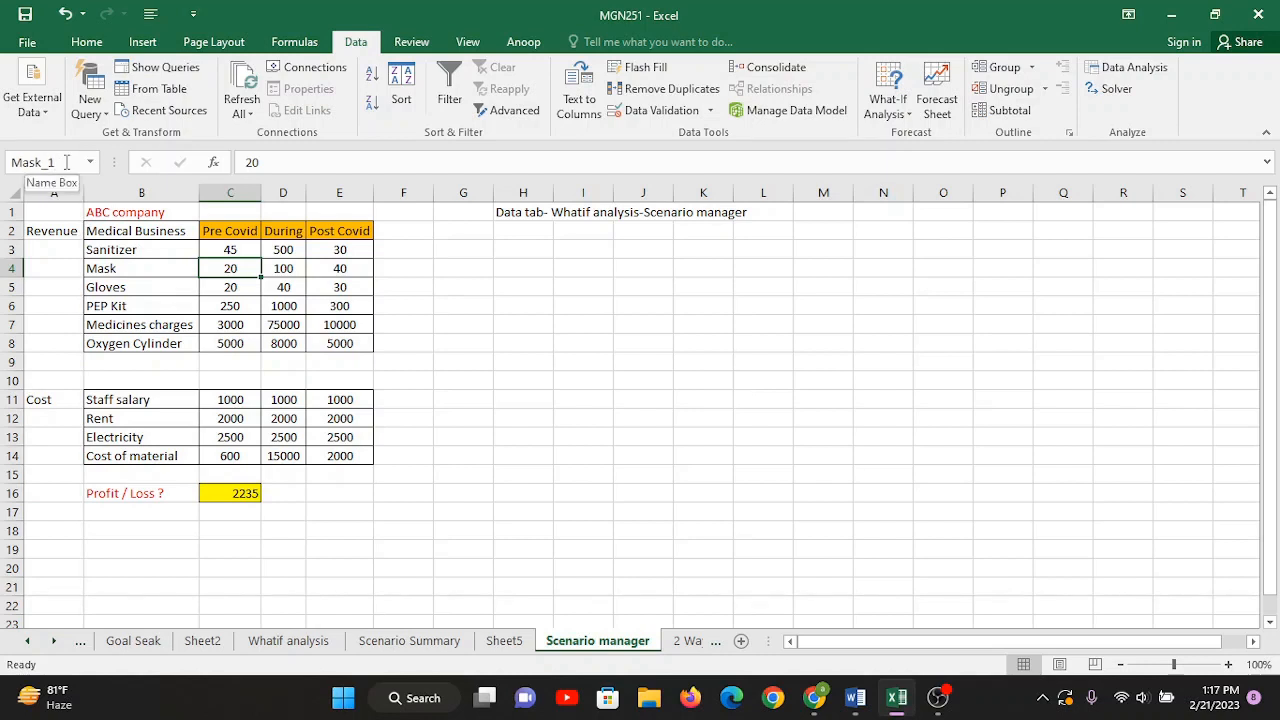
pyautogui.click(66, 162)
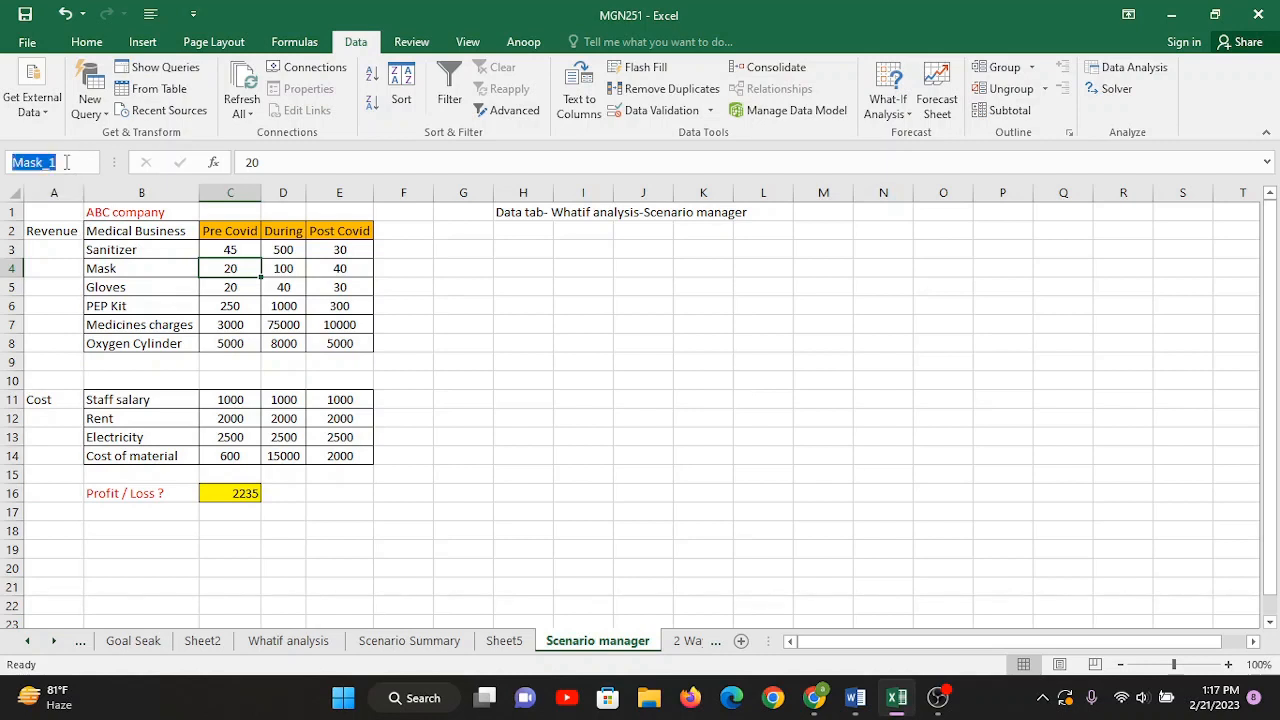
# - Name the Pre Covid gloves amount in cell C5 Gloves_1, and check the mask and gloves cell names
pyautogui.doubleClick(135, 288)
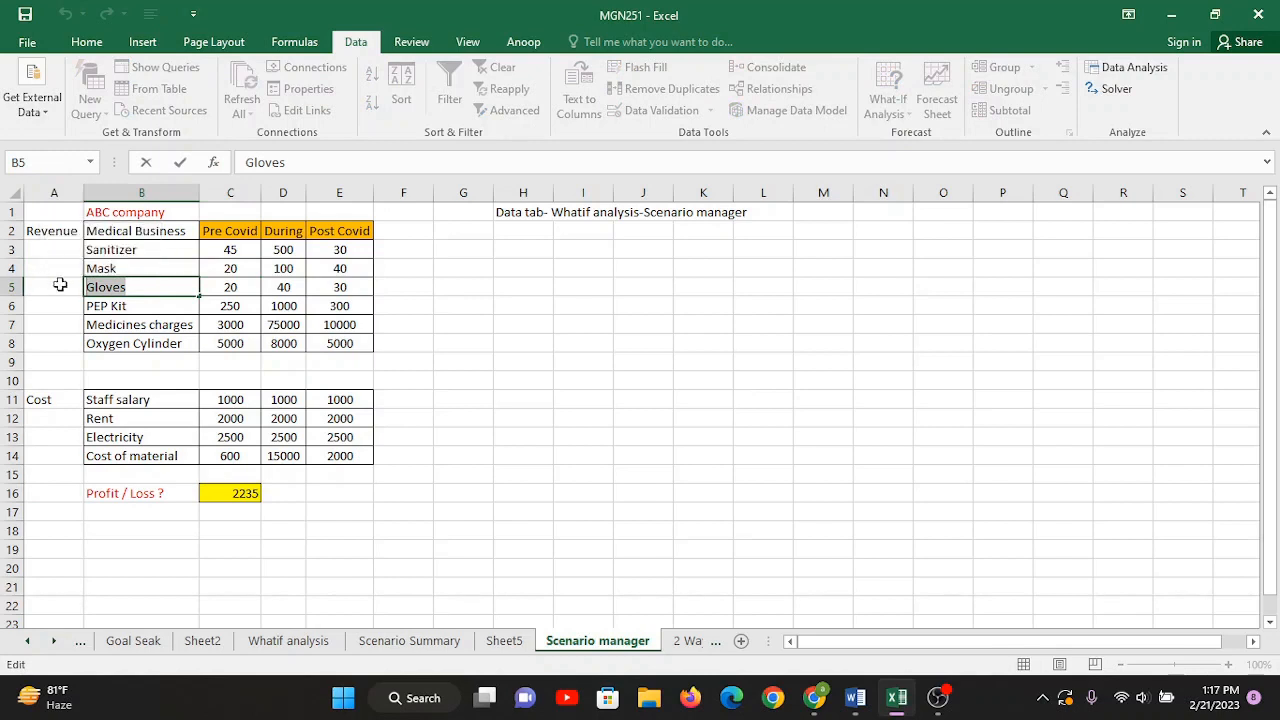
pyautogui.click(249, 288)
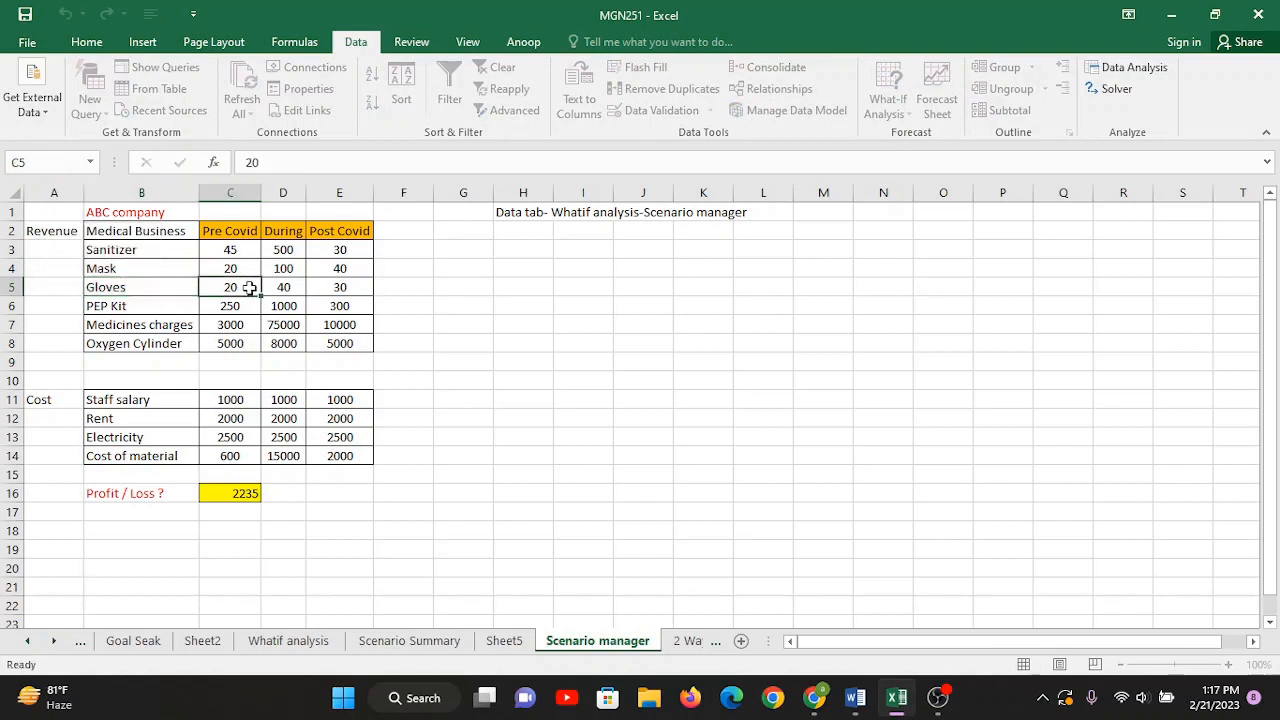
pyautogui.click(40, 162)
pyautogui.write('Gloves')
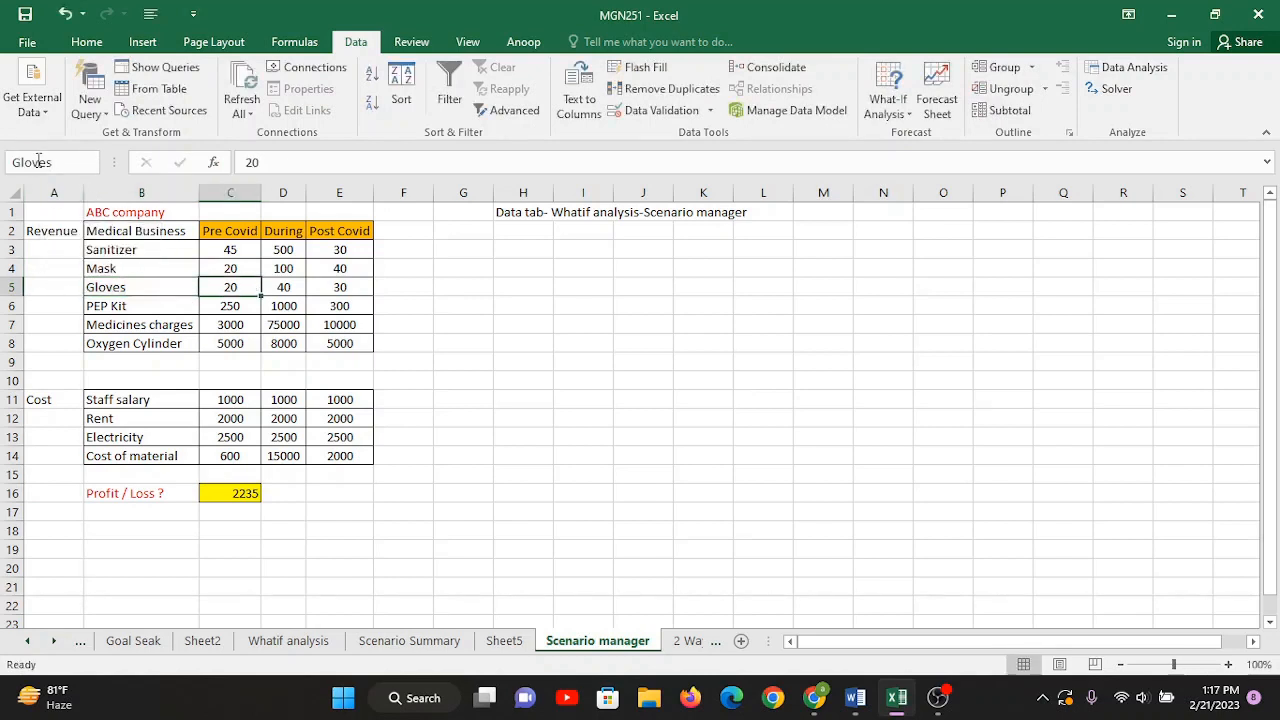
pyautogui.write('_1')
pyautogui.press('Return')
pyautogui.click(248, 268)
pyautogui.click(248, 287)
# - Name the Pre Covid PEP kit amount in cell C6 PEPKit_1, without a space
pyautogui.click(243, 307)
pyautogui.doubleClick(141, 304)
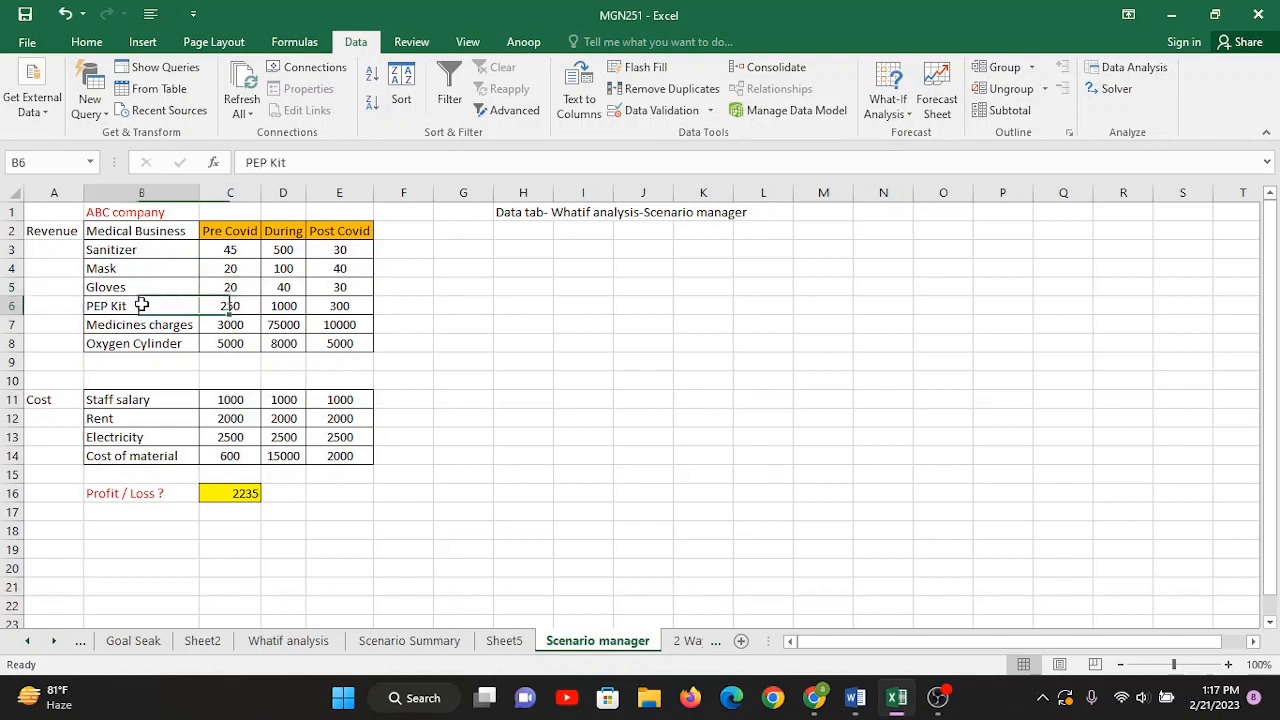
pyautogui.moveTo(146, 306); pyautogui.dragTo(27, 307)
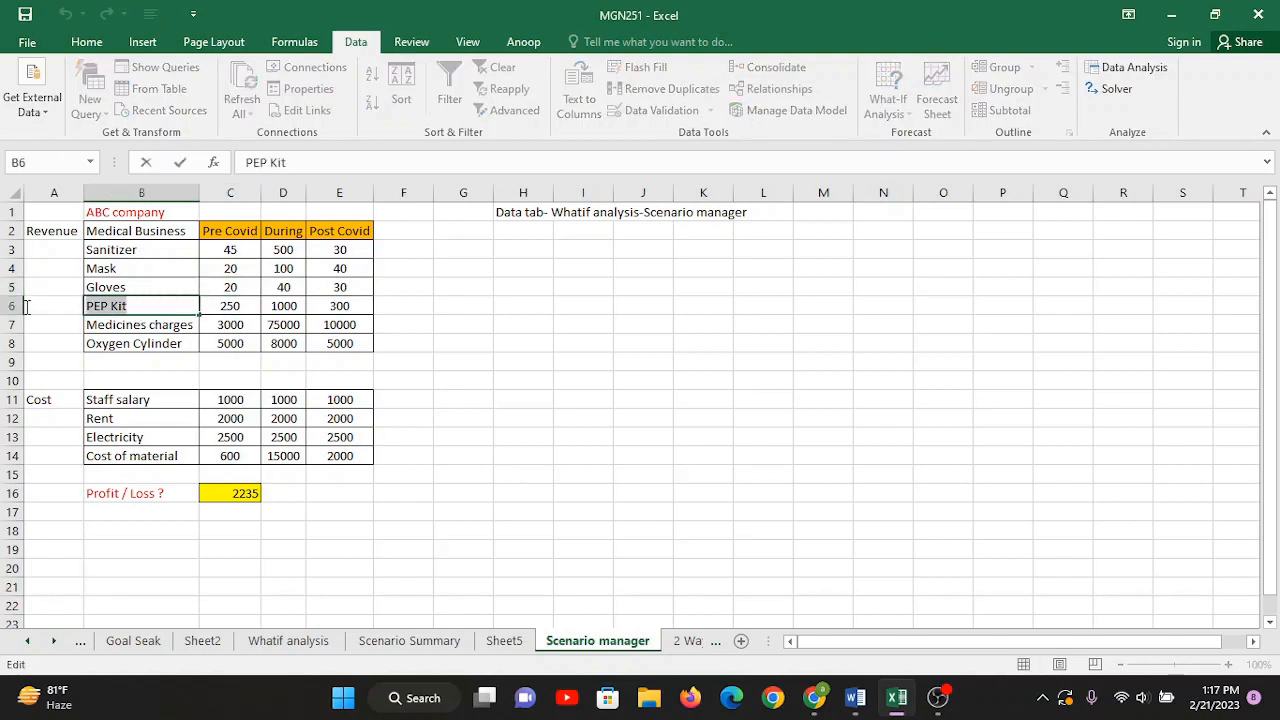
pyautogui.click(226, 309)
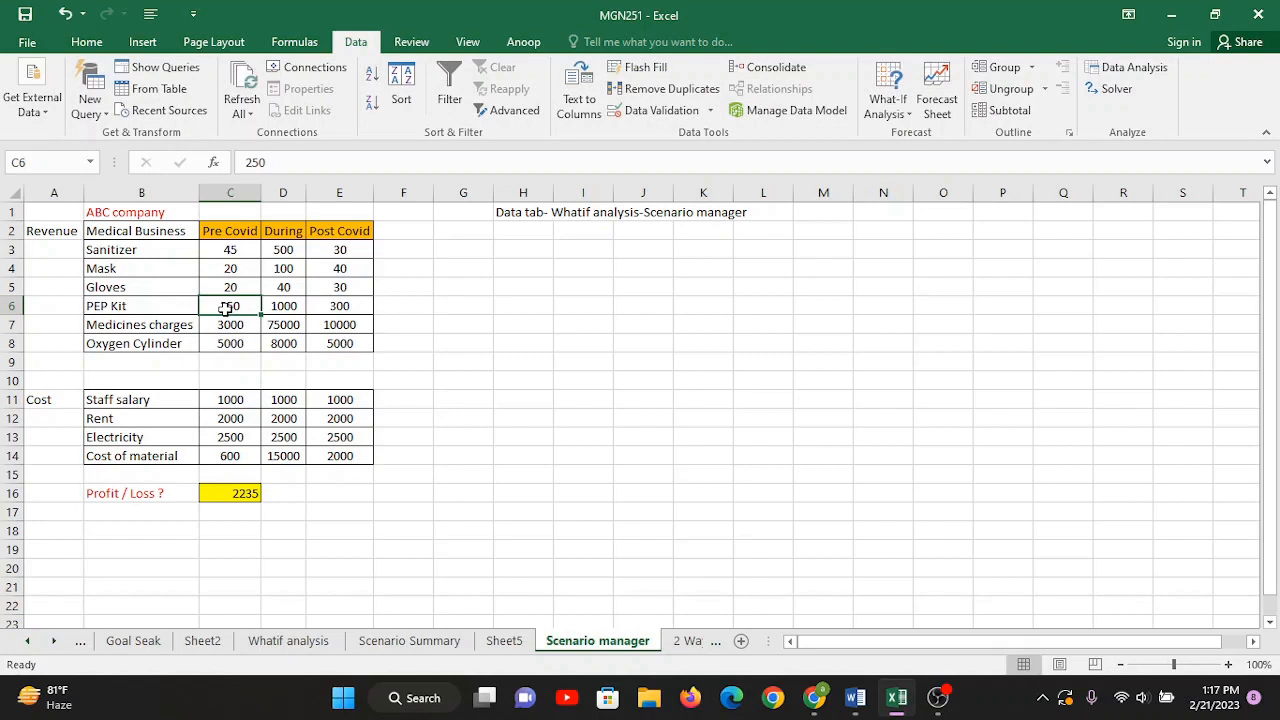
pyautogui.click(40, 160)
pyautogui.write('PEP Kit')
pyautogui.press('BackSpace')
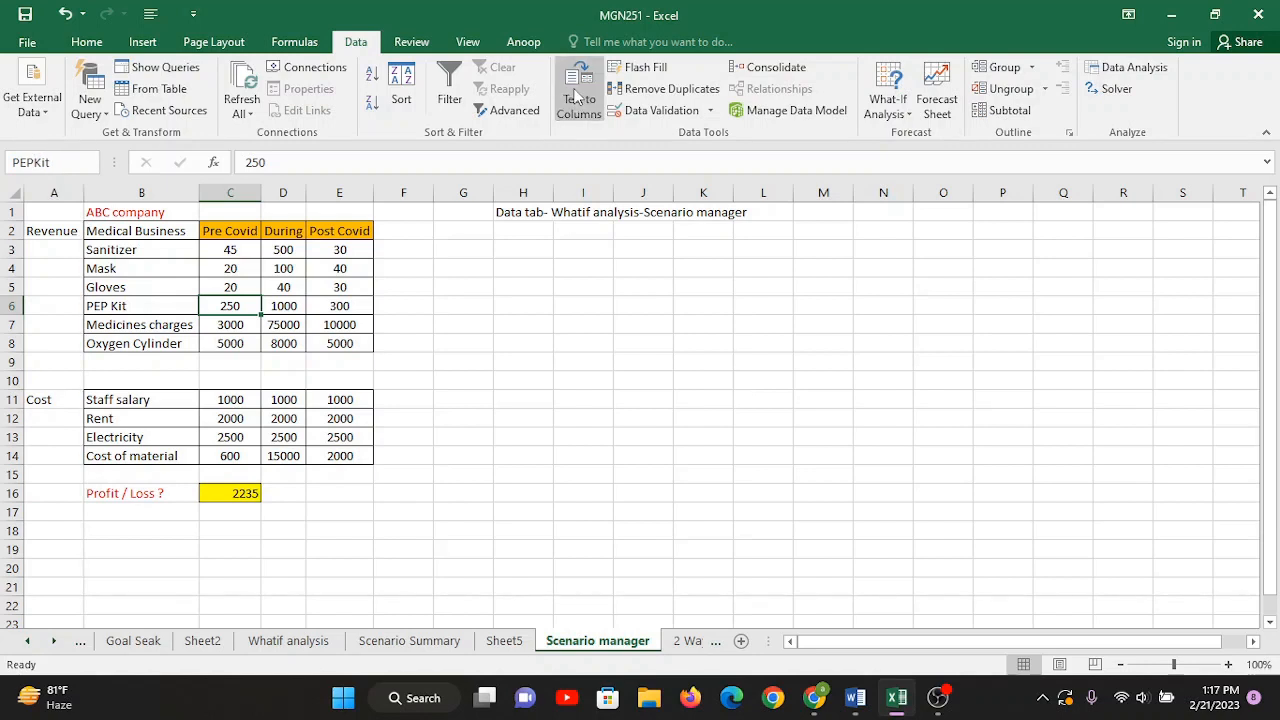
pyautogui.click(56, 161)
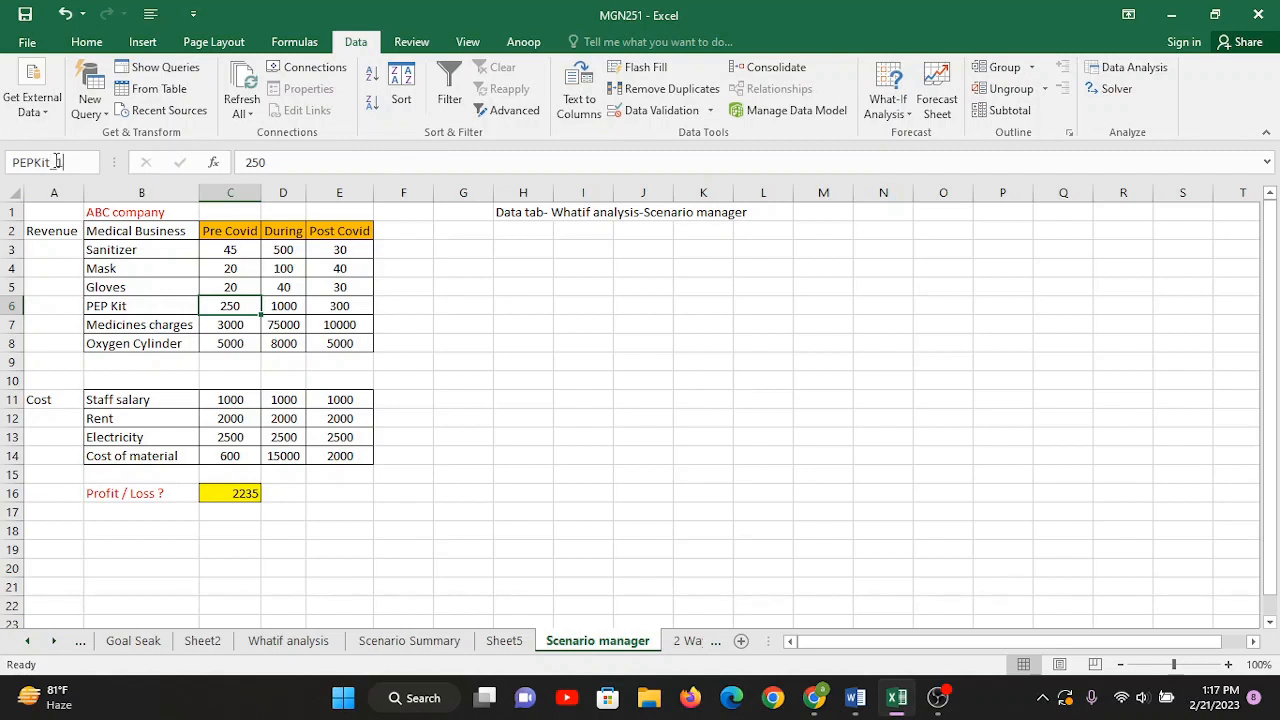
pyautogui.press('Return')
# - Name the Pre Covid medicines charges amount in cell C7 Medicines_charges_1, based on its copied row label
pyautogui.click(238, 324)
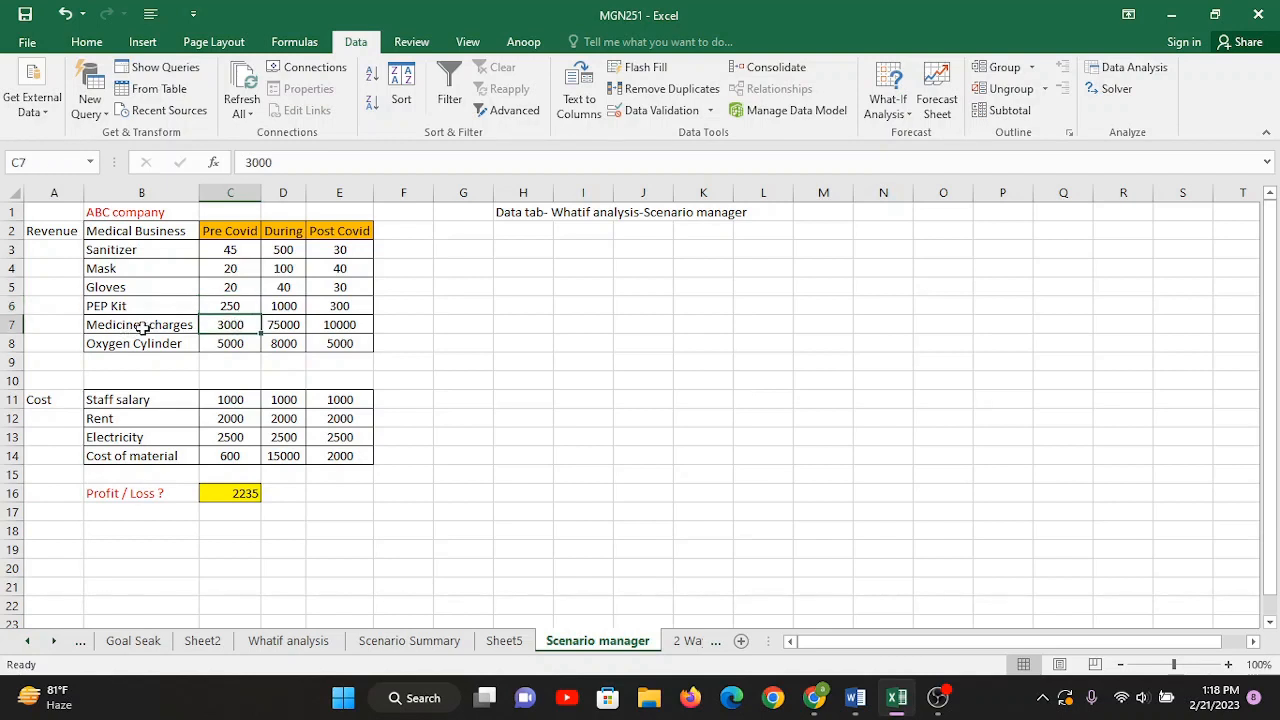
pyautogui.doubleClick(195, 324)
pyautogui.moveTo(195, 324); pyautogui.dragTo(3, 320)
pyautogui.hotkey('ctrl', 'c')
pyautogui.click(228, 322)
pyautogui.click(45, 160)
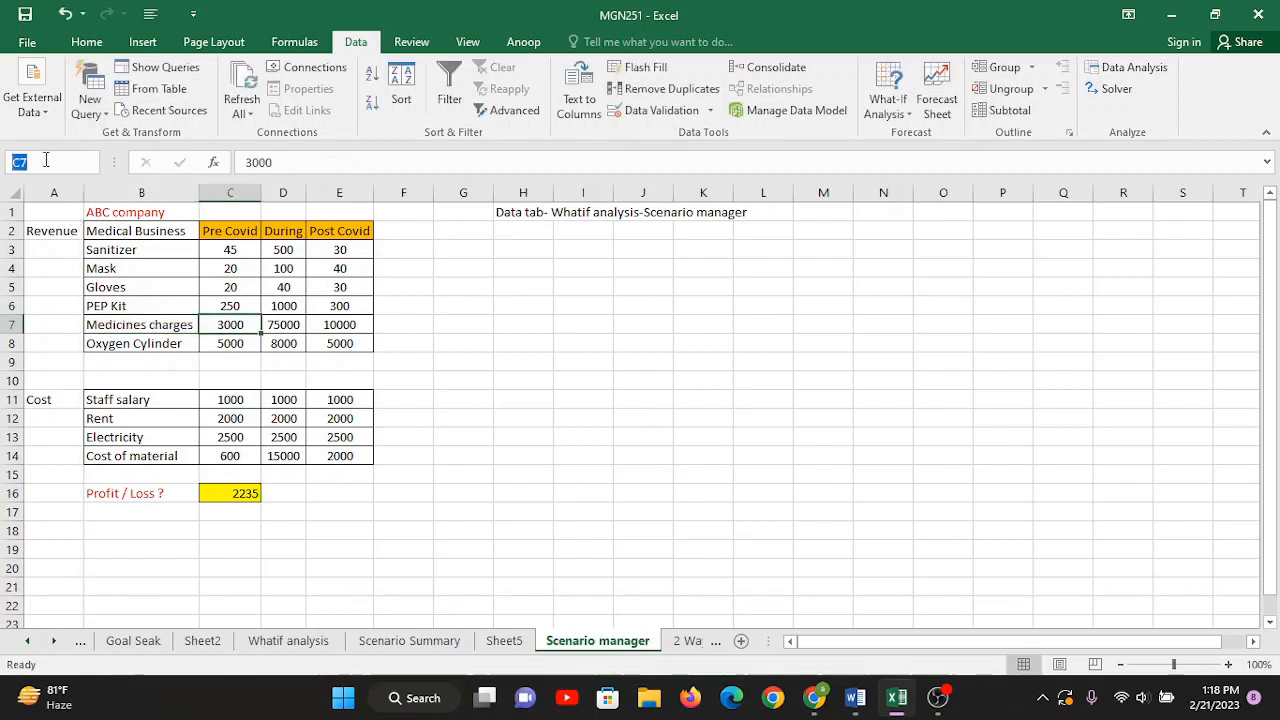
pyautogui.hotkey('ctrl', 'v')
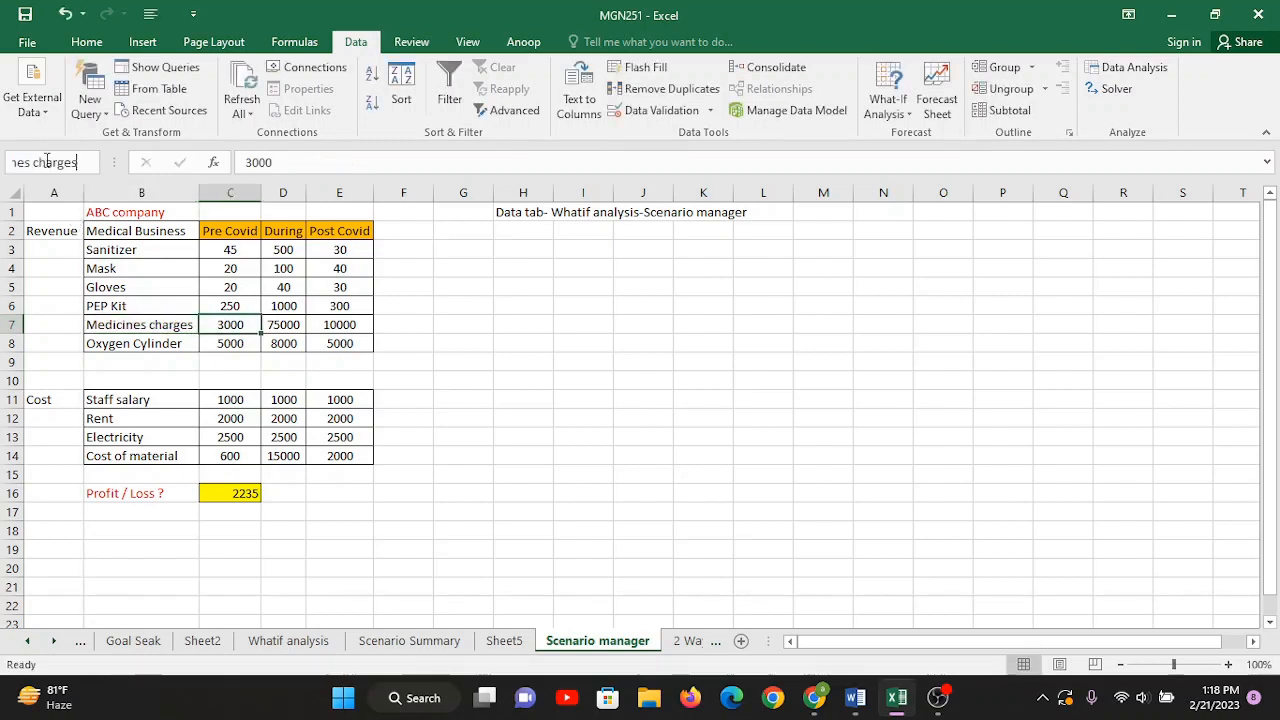
pyautogui.click(35, 165)
pyautogui.press('BackSpace')
pyautogui.write('_')
pyautogui.press('End')
pyautogui.write('_1')
pyautogui.press('Return')
# - Name the Pre Covid oxygen cylinder amount in cell C8 Oxygen_Cylinder_1, based on its copied row label
pyautogui.click(230, 342)
pyautogui.doubleClick(184, 344)
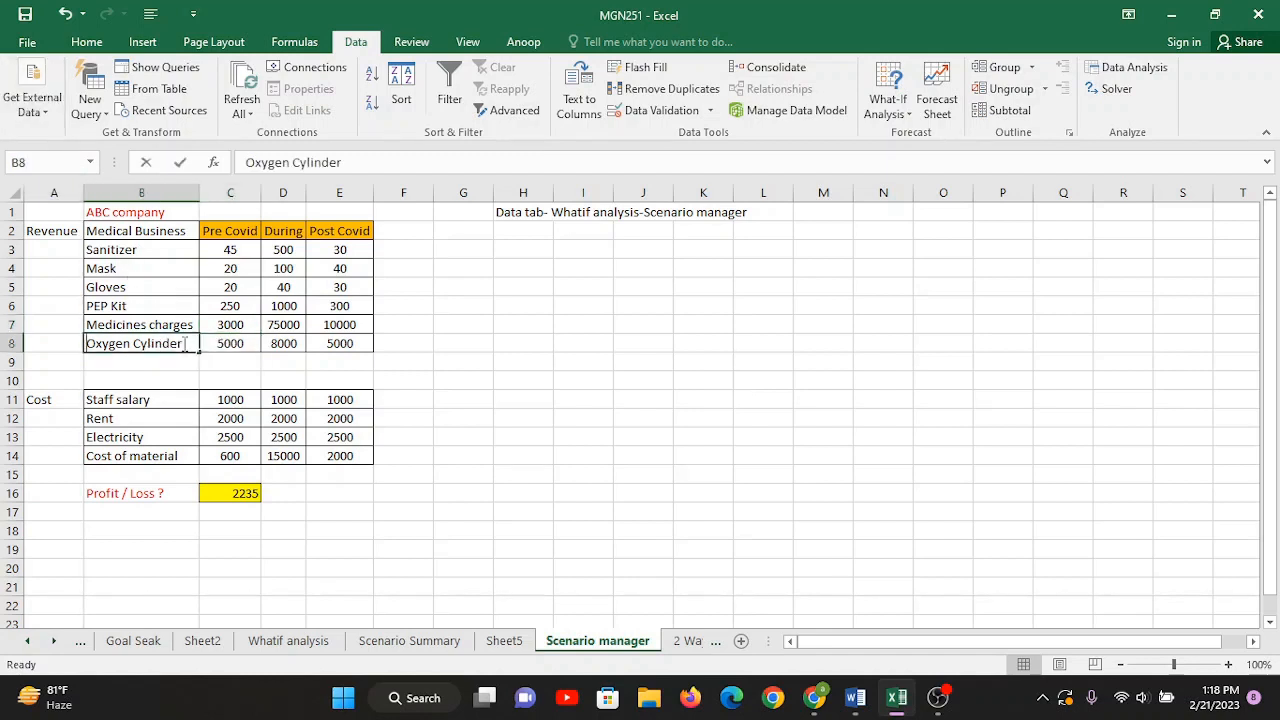
pyautogui.moveTo(184, 344); pyautogui.dragTo(2, 346)
pyautogui.hotkey('ctrl', 'c')
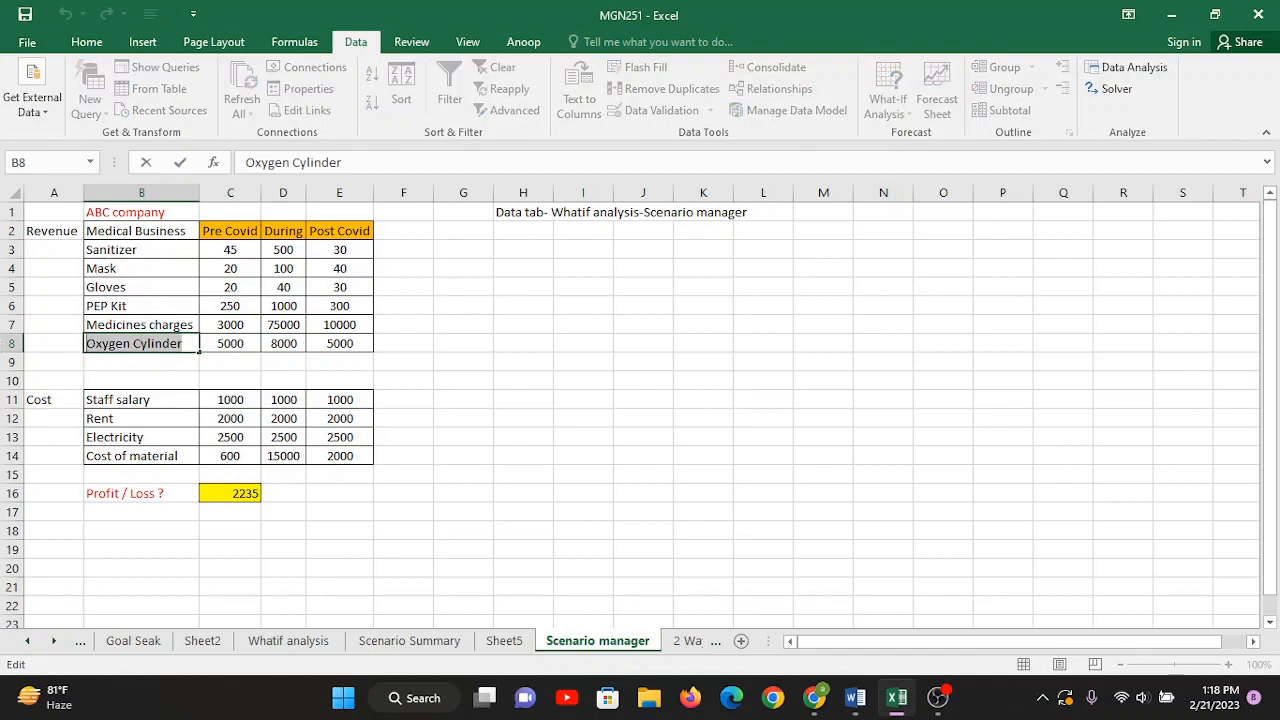
pyautogui.click(242, 342)
pyautogui.click(63, 161)
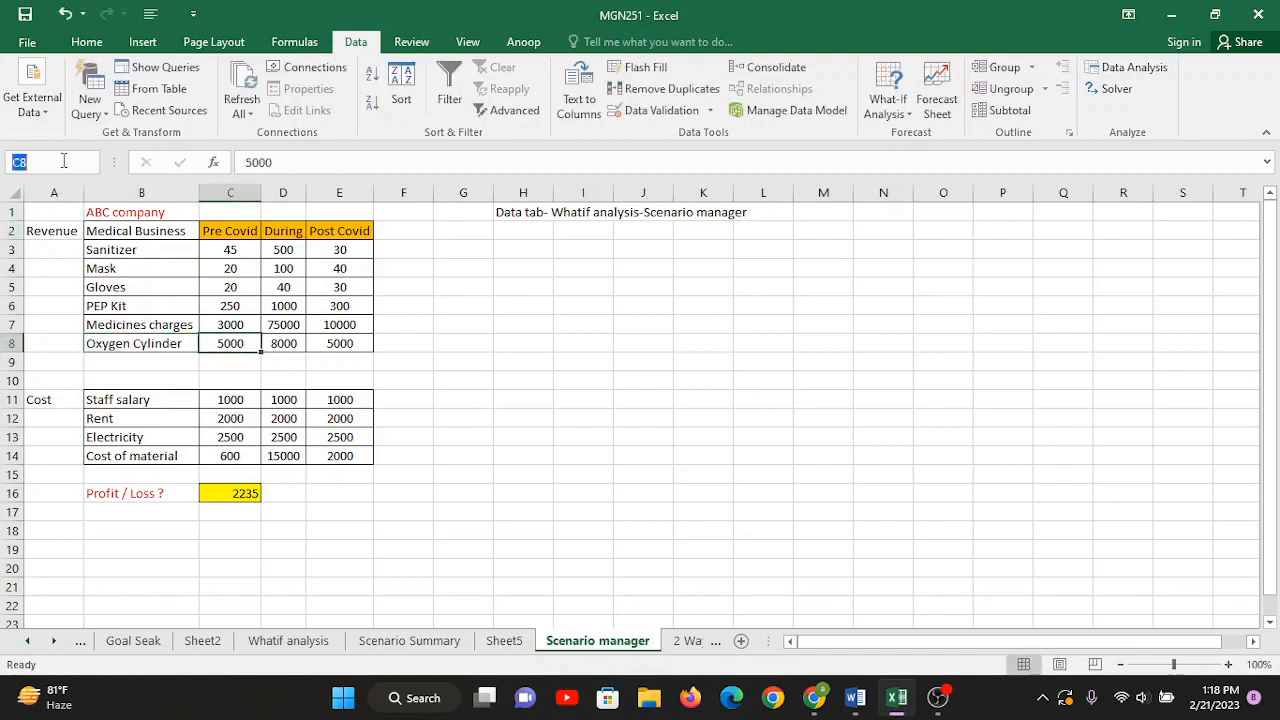
pyautogui.hotkey('ctrl', 'v')
pyautogui.write('_')
pyautogui.moveTo(79, 158); pyautogui.dragTo(80, 158)
pyautogui.write('_1')
pyautogui.press('Return')
# - Name the Pre Covid staff salary cost in cell C11 Staff_salary, with an underscore in place of the space
pyautogui.click(230, 393)
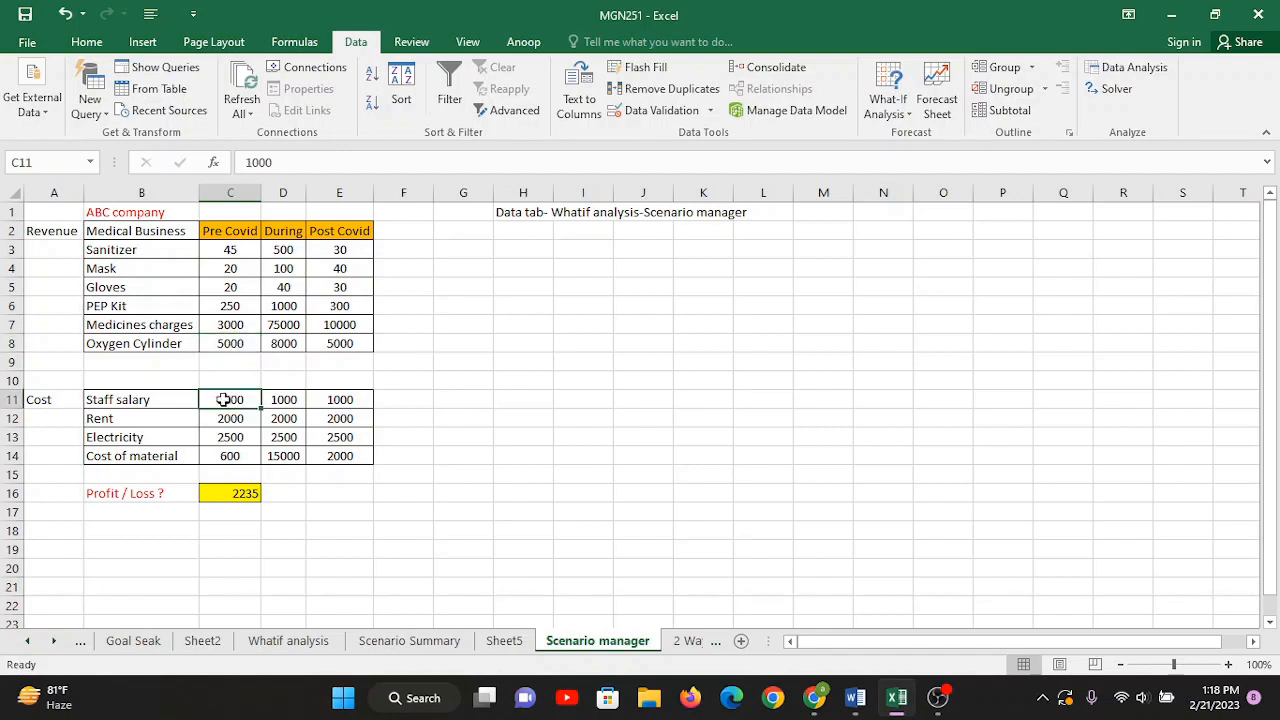
pyautogui.doubleClick(152, 400)
pyautogui.moveTo(155, 400); pyautogui.dragTo(86, 400)
pyautogui.click(241, 400)
pyautogui.click(36, 164)
pyautogui.write('Staff salary')
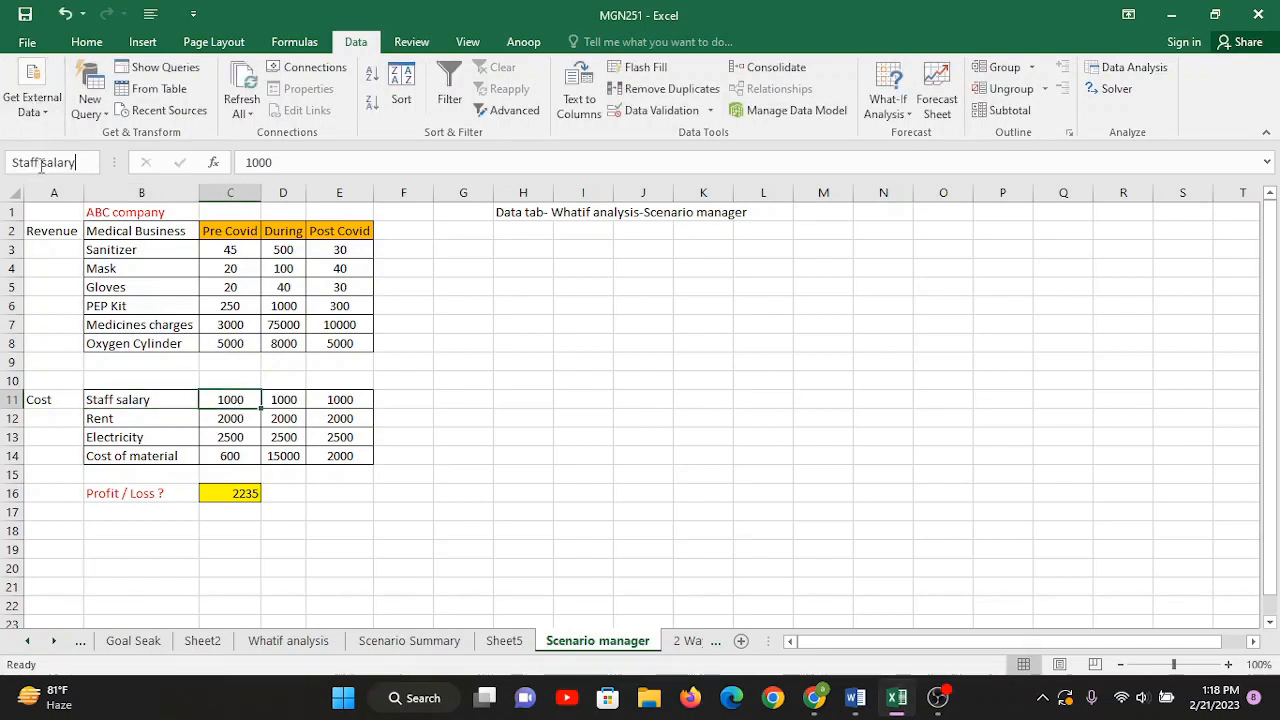
pyautogui.press('Return')
pyautogui.write('_')
pyautogui.press('Delete')
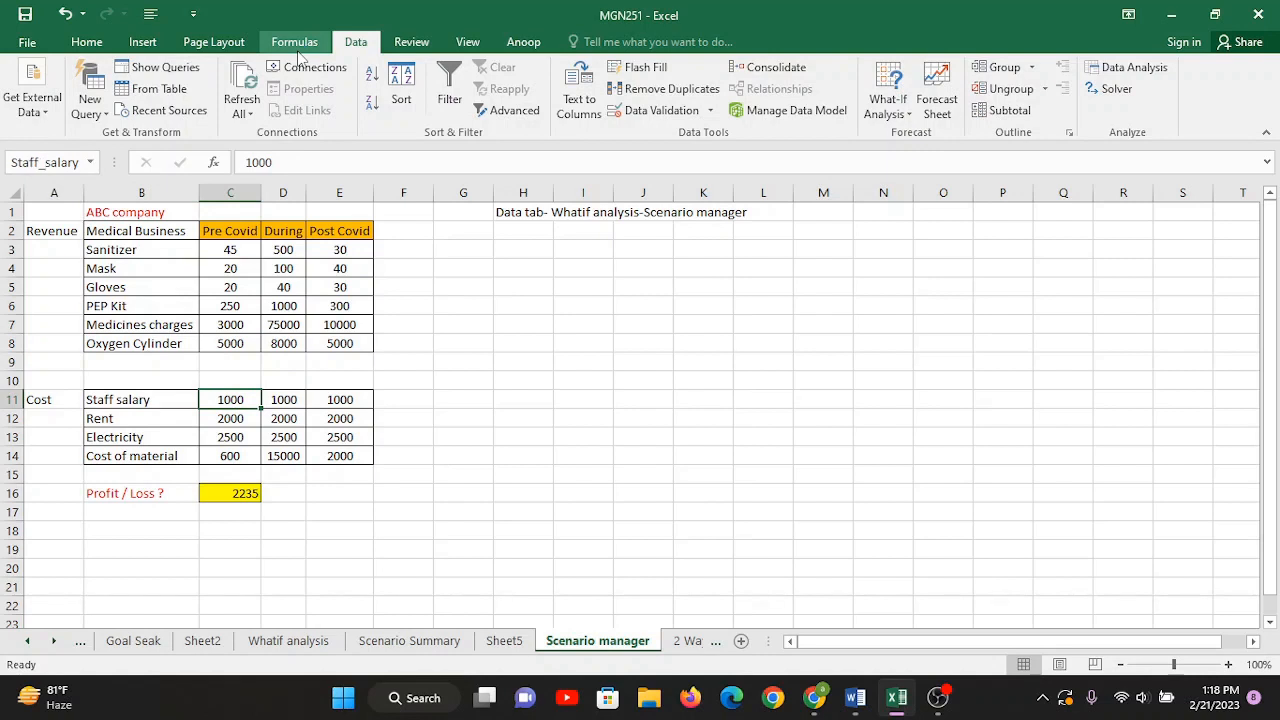
# - Name the Pre Covid rent cost in cell C12 Rent_1, based on its copied row label
pyautogui.click(180, 418)
pyautogui.doubleClick(180, 418)
pyautogui.moveTo(182, 418); pyautogui.dragTo(8, 420)
pyautogui.hotkey('ctrl', 'c')
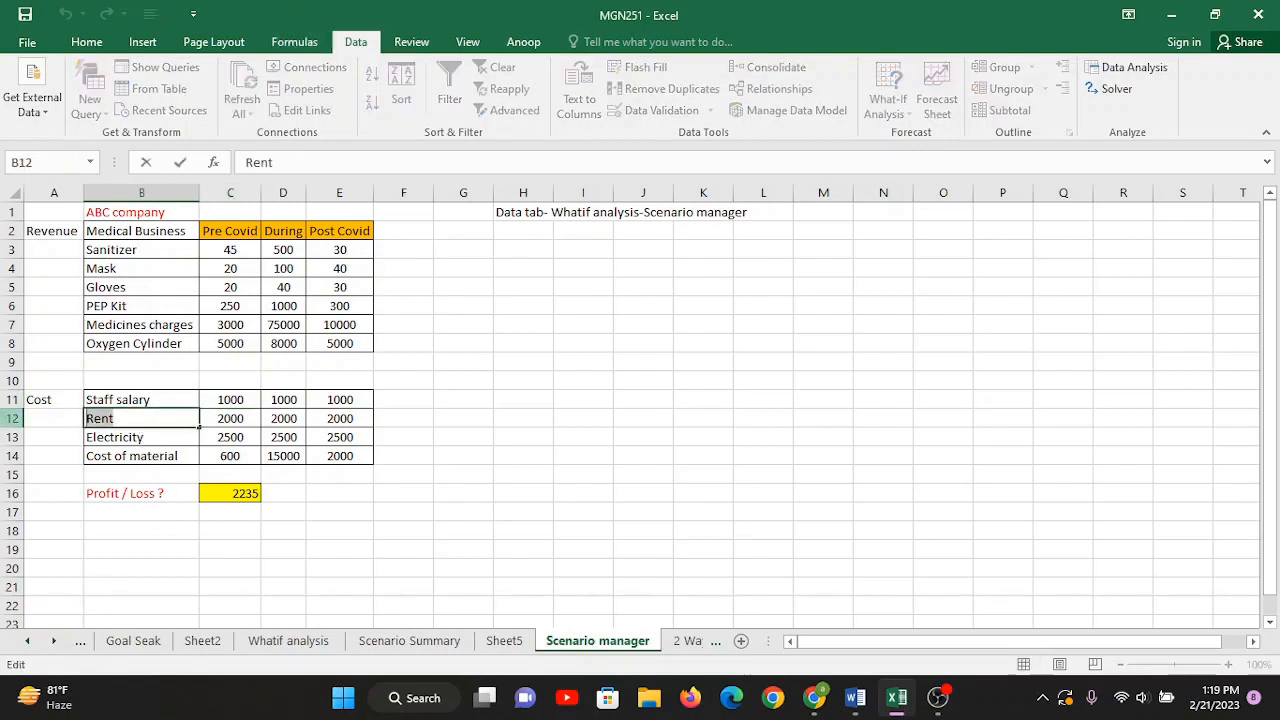
pyautogui.click(240, 420)
pyautogui.click(63, 161)
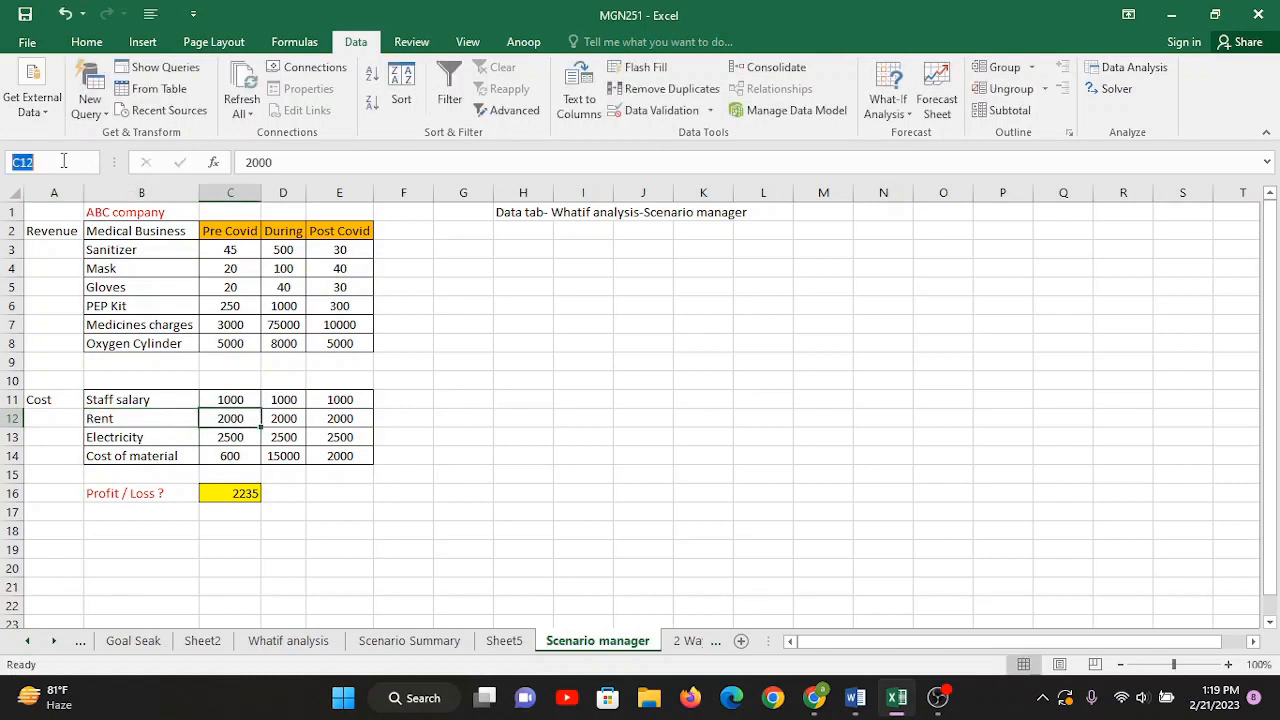
pyautogui.hotkey('ctrl', 'v')
pyautogui.write('_1')
pyautogui.click(171, 437)
pyautogui.doubleClick(171, 437)
pyautogui.doubleClick(171, 437)
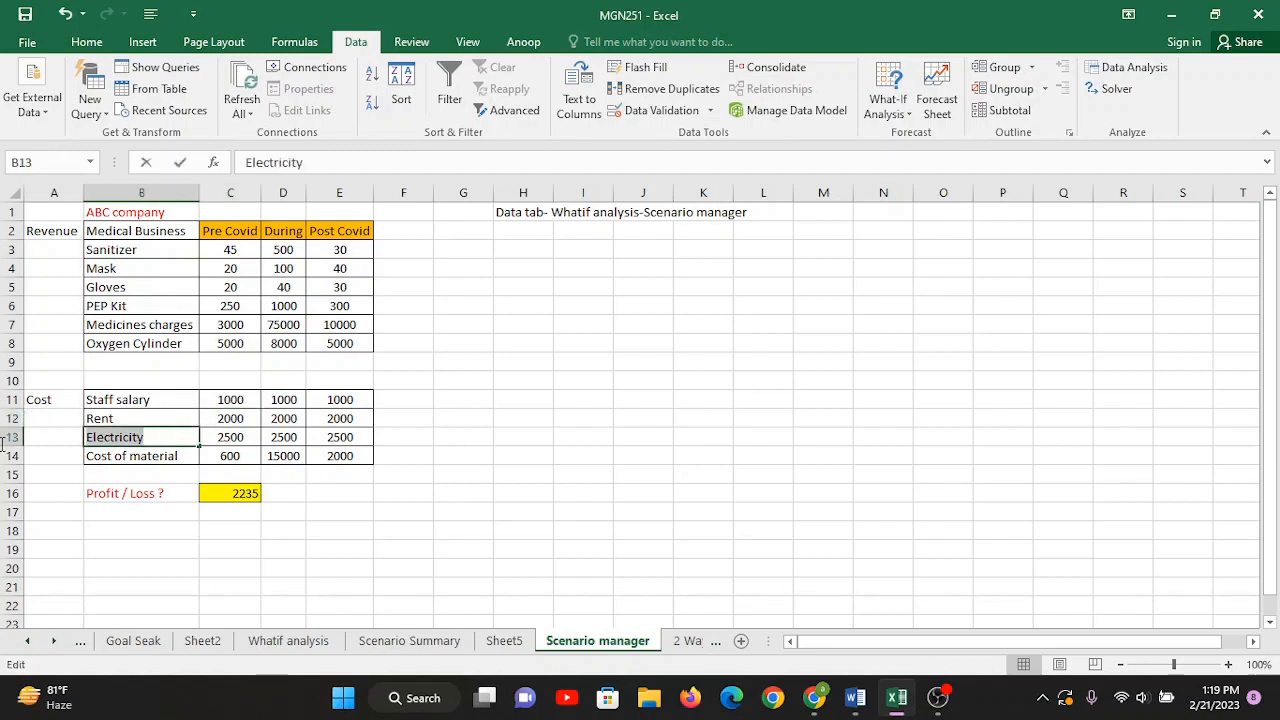
pyautogui.doubleClick(249, 434)
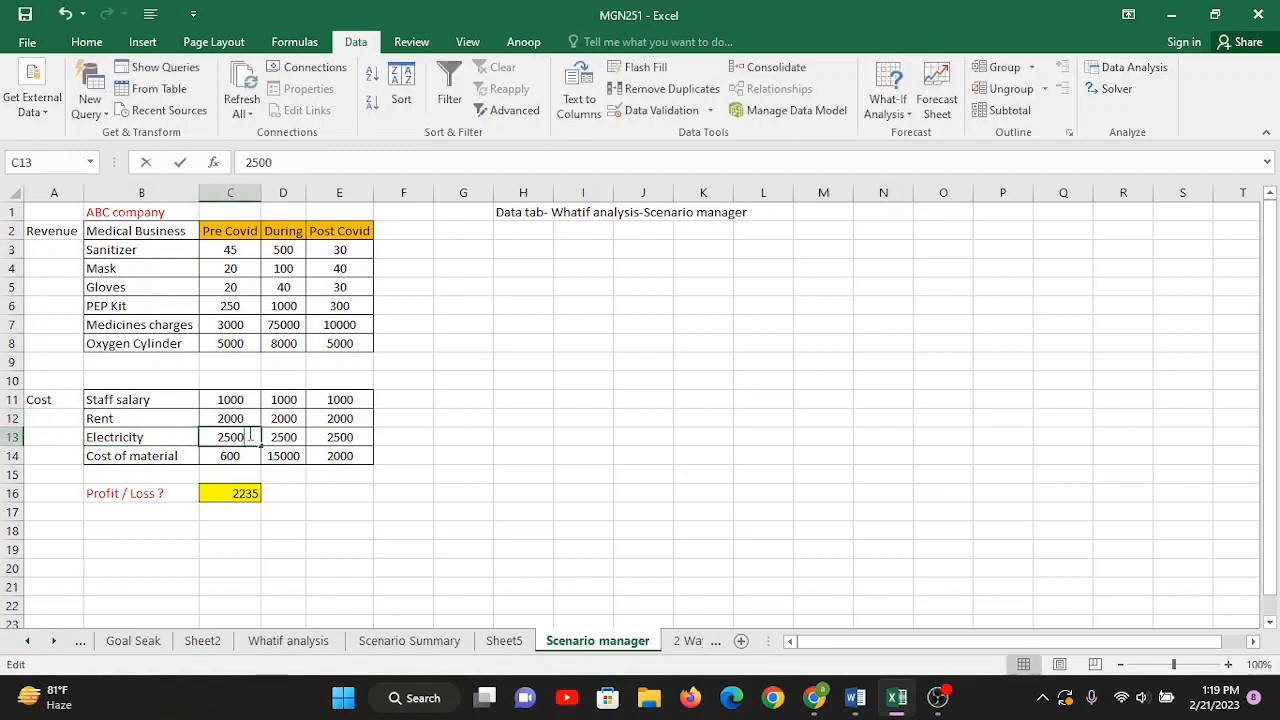
pyautogui.click(237, 470)
# - Name the Pre Covid electricity cost in cell C13 Electricity_1, based on its copied row label
pyautogui.click(155, 437)
pyautogui.doubleClick(144, 437)
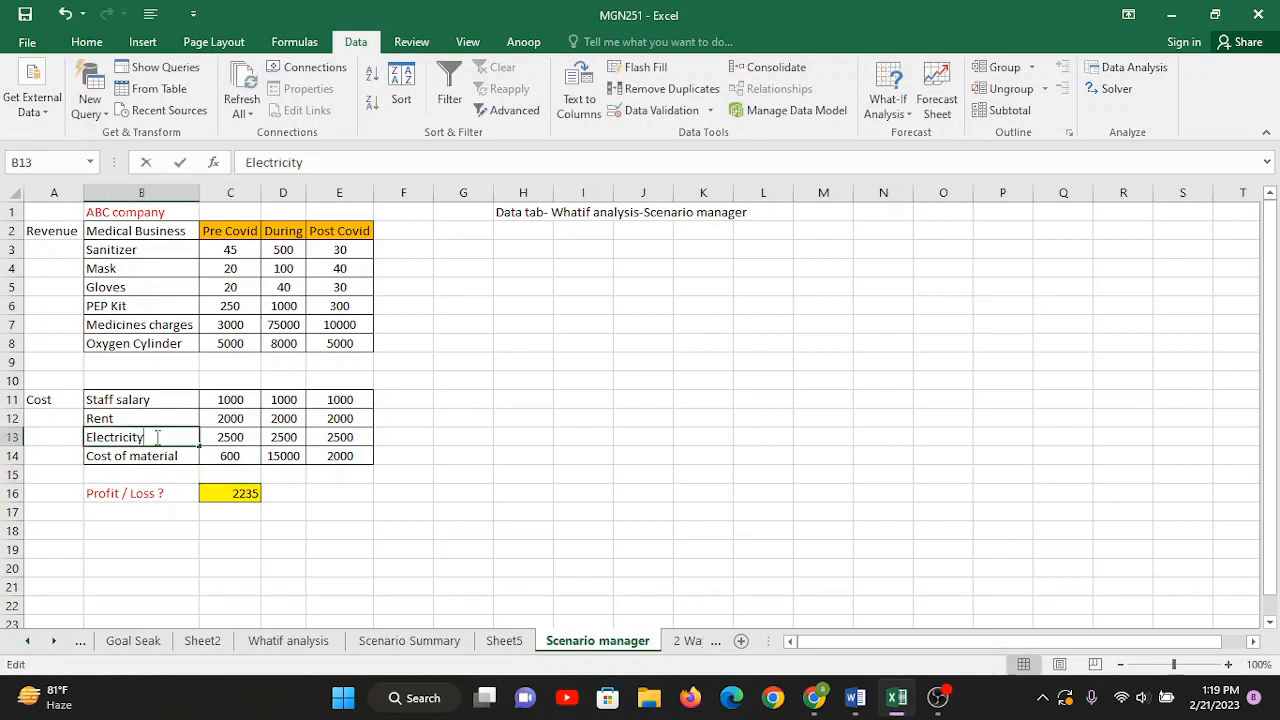
pyautogui.moveTo(144, 437); pyautogui.dragTo(16, 436)
pyautogui.hotkey('ctrl', 'c')
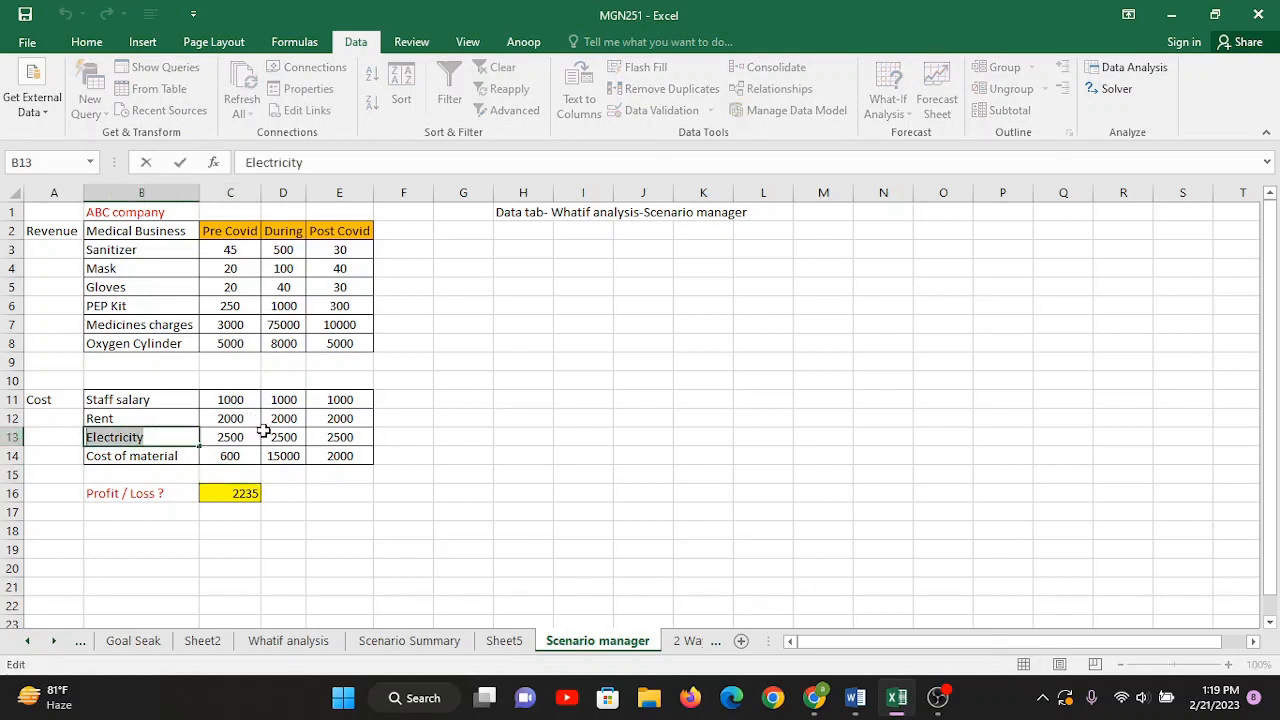
pyautogui.click(245, 437)
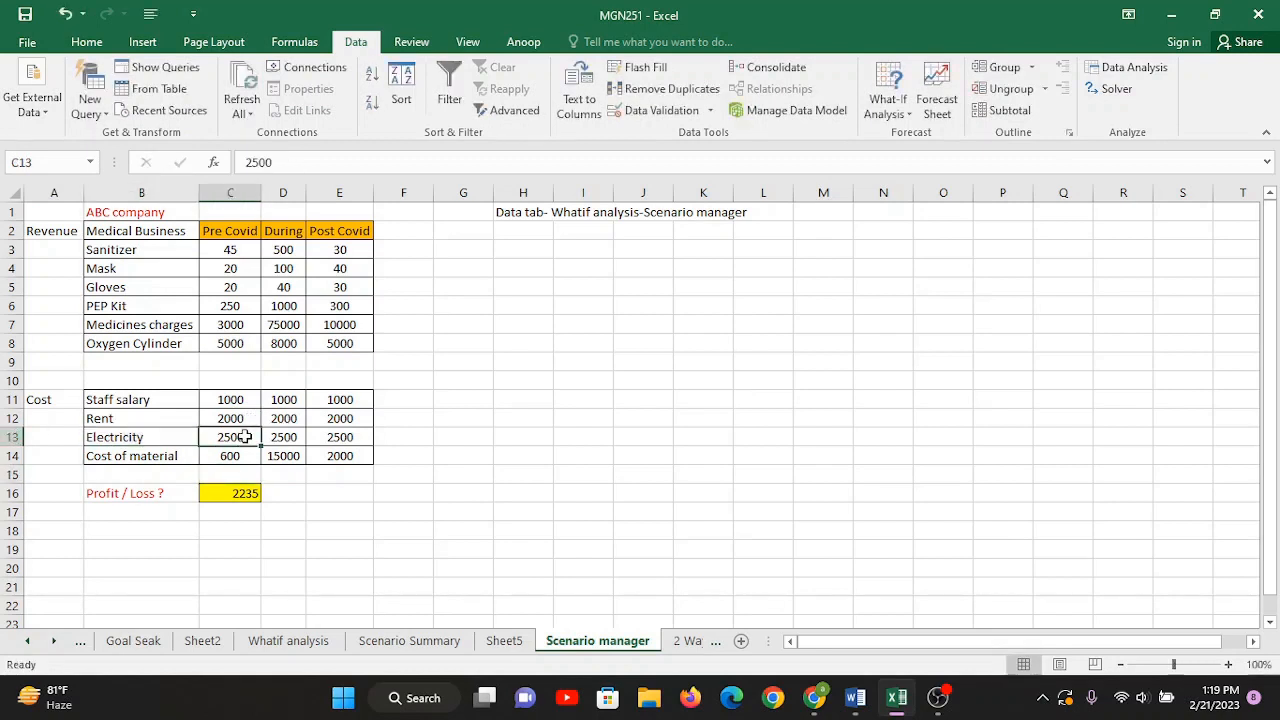
pyautogui.click(30, 163)
pyautogui.hotkey('ctrl', 'v')
pyautogui.write('_1')
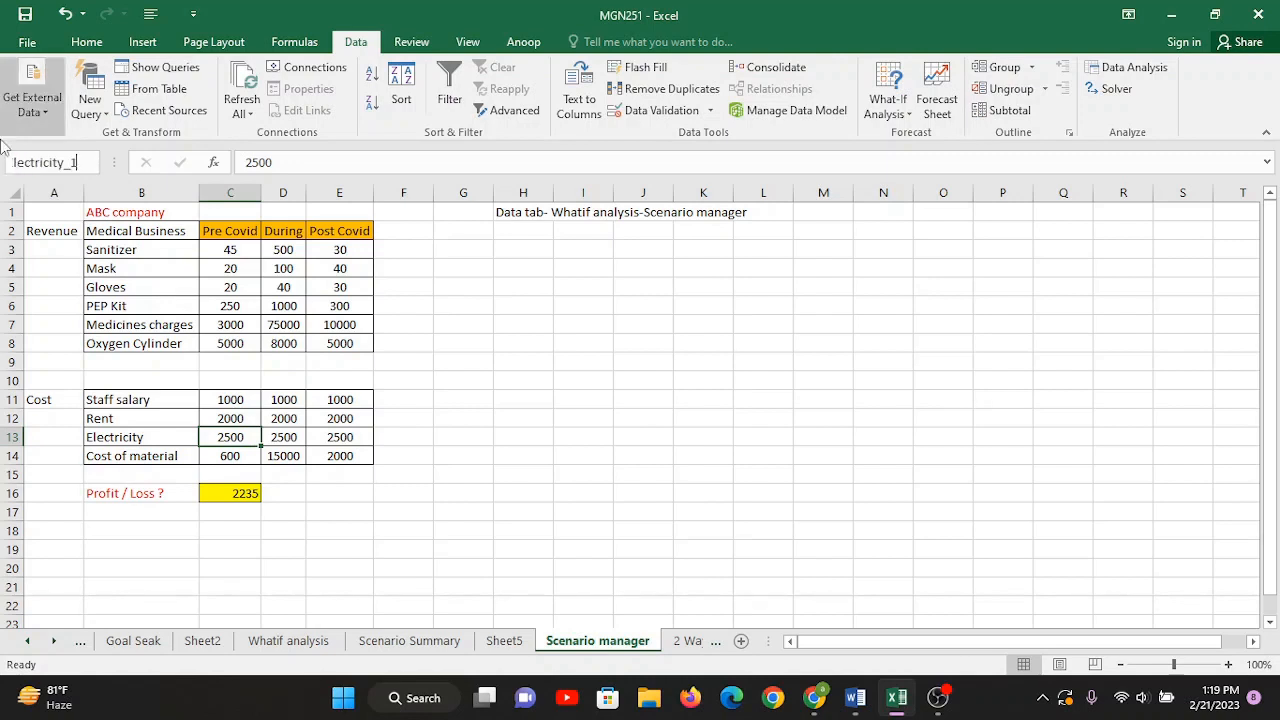
pyautogui.press('Return')
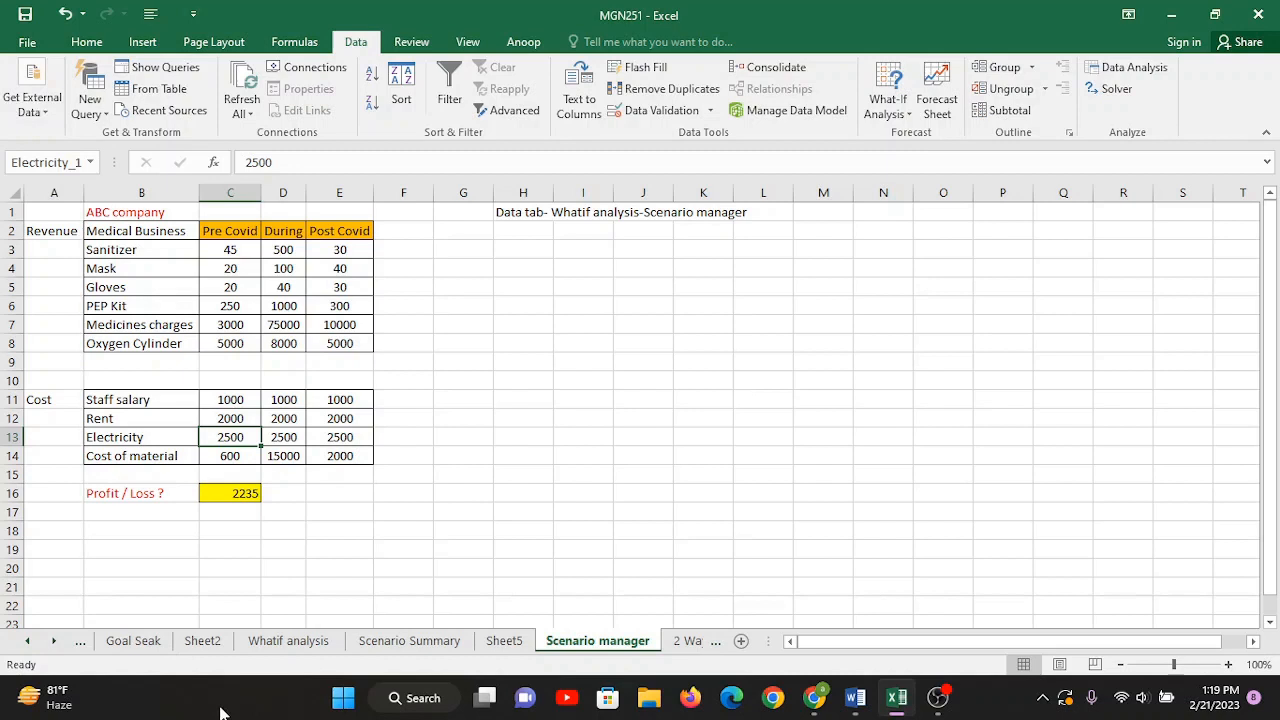
# - Name the Pre Covid material cost in cell C14 Cost_material, based on its copied row label
pyautogui.click(232, 457)
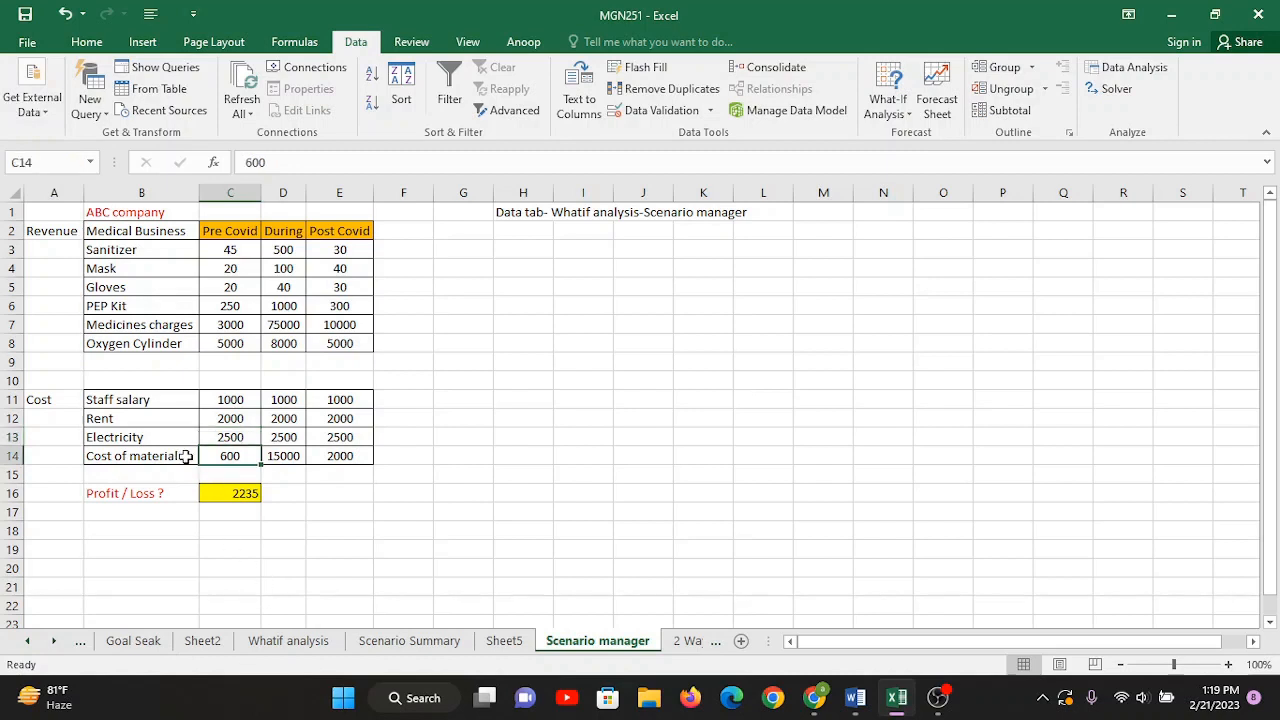
pyautogui.doubleClick(187, 457)
pyautogui.moveTo(187, 456); pyautogui.dragTo(4, 459)
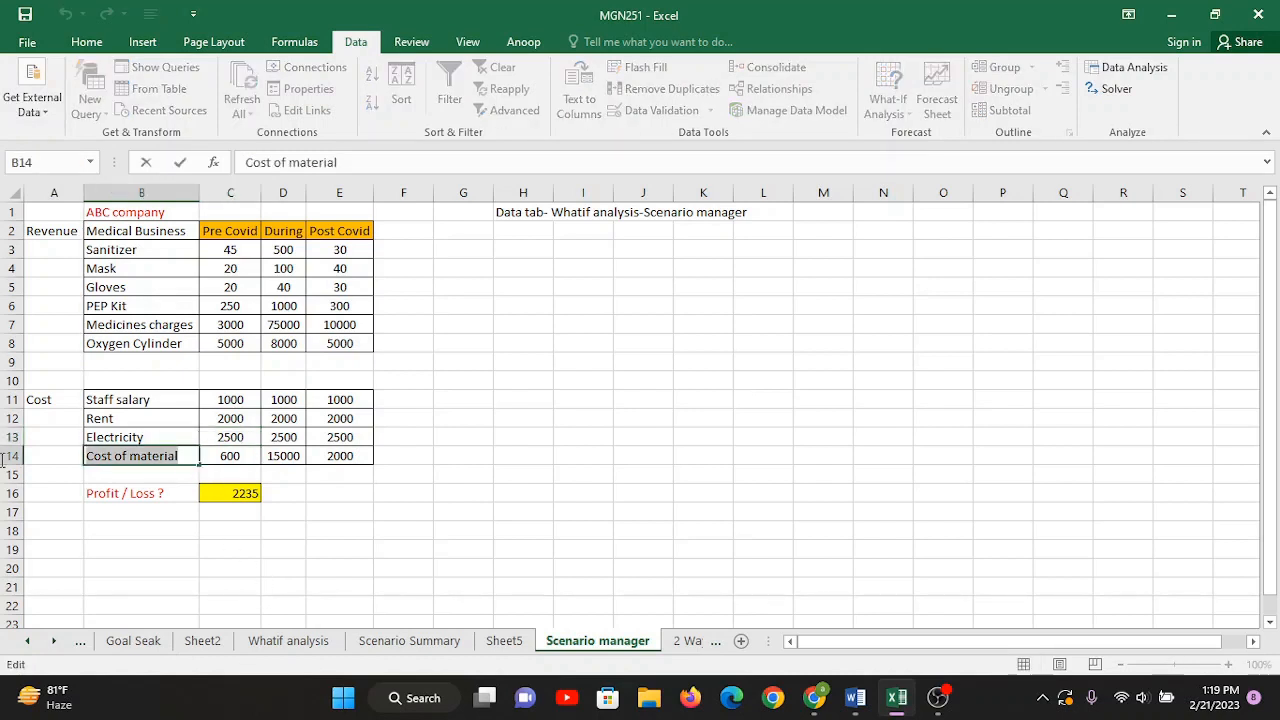
pyautogui.click(228, 452)
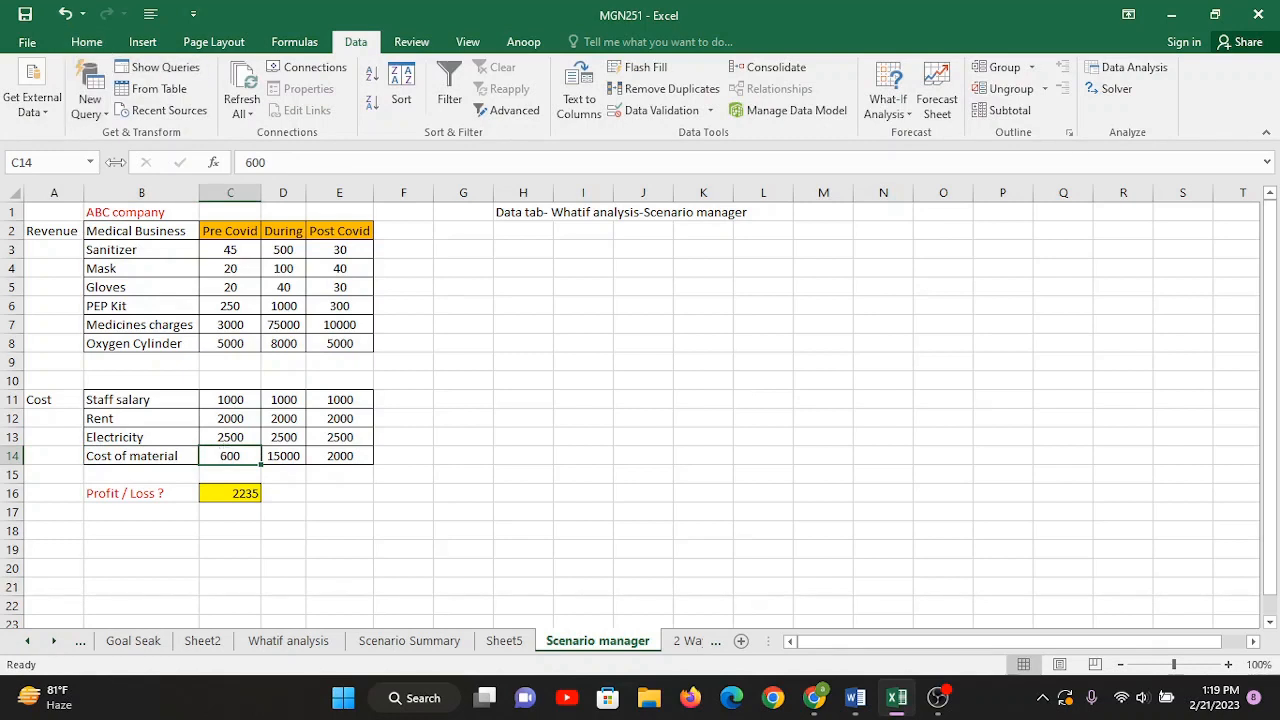
pyautogui.click(50, 163)
pyautogui.hotkey('ctrl', 'v')
pyautogui.click(30, 162)
pyautogui.write('_')
pyautogui.press('Return')
# - Name the yellow profit/loss result cell C16 Profit_or_Loss
pyautogui.click(215, 494)
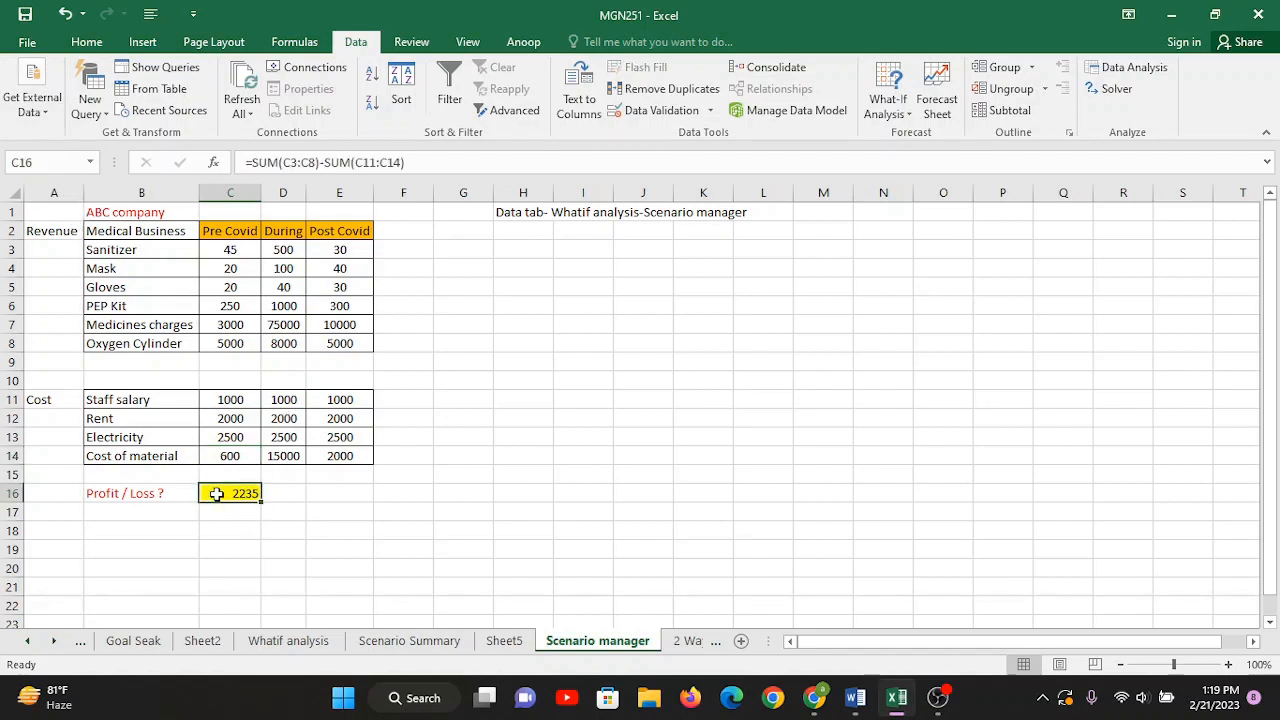
pyautogui.click(80, 161)
pyautogui.write('Pr')
pyautogui.write('ofit_or_Loss')
pyautogui.press('Return')
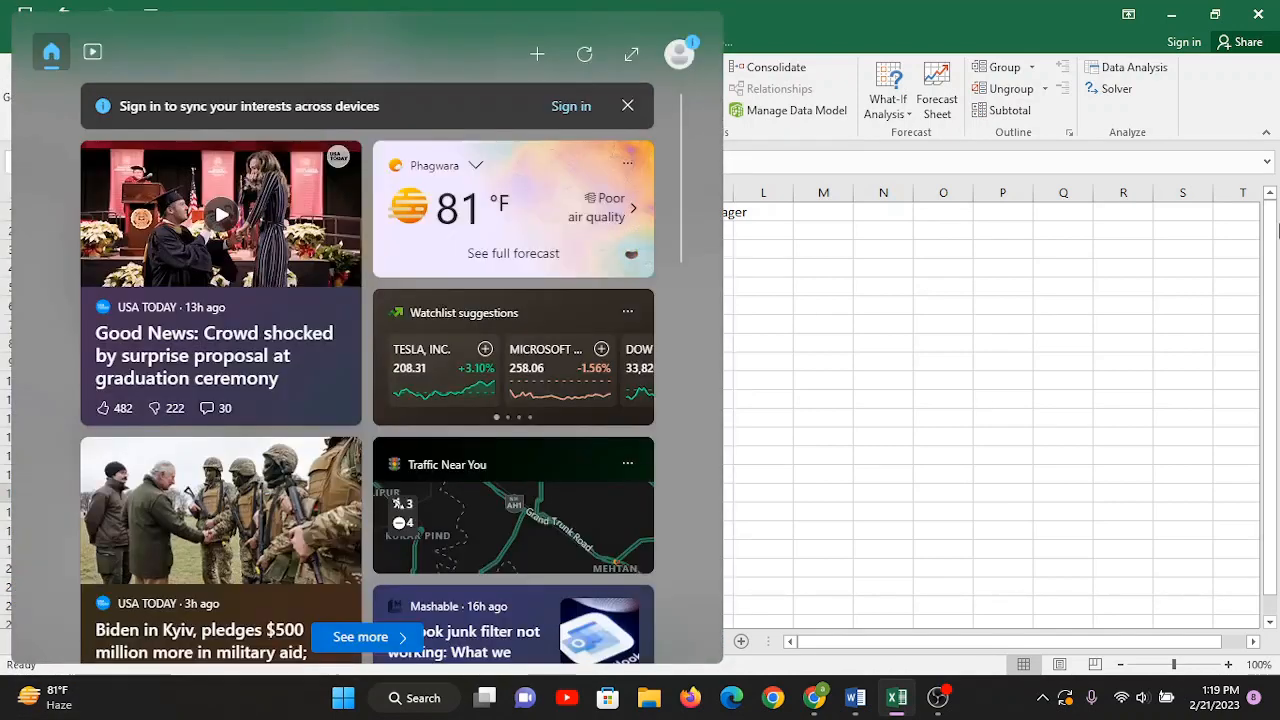
pyautogui.click(737, 359)
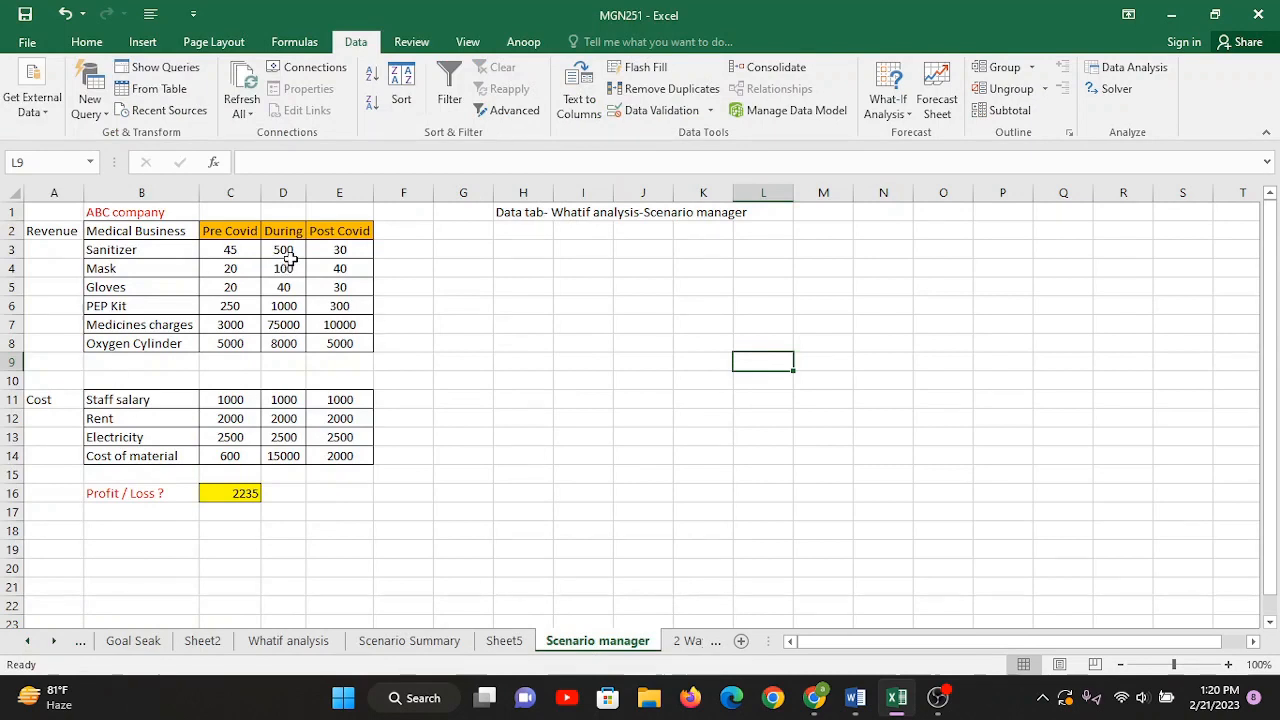
# - Examine the revenue and cost figures of all three Covid periods and the profit/loss formula in C16
pyautogui.moveTo(230, 250); pyautogui.dragTo(251, 343)
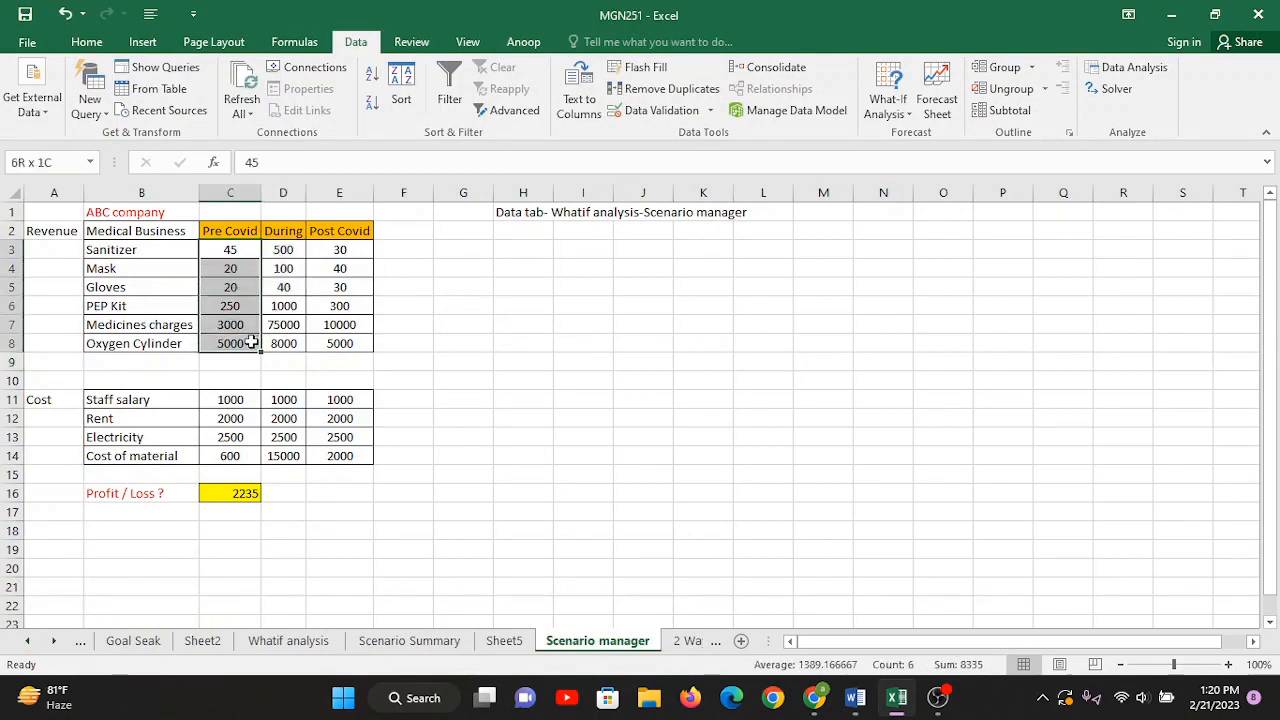
pyautogui.moveTo(284, 251); pyautogui.dragTo(284, 343)
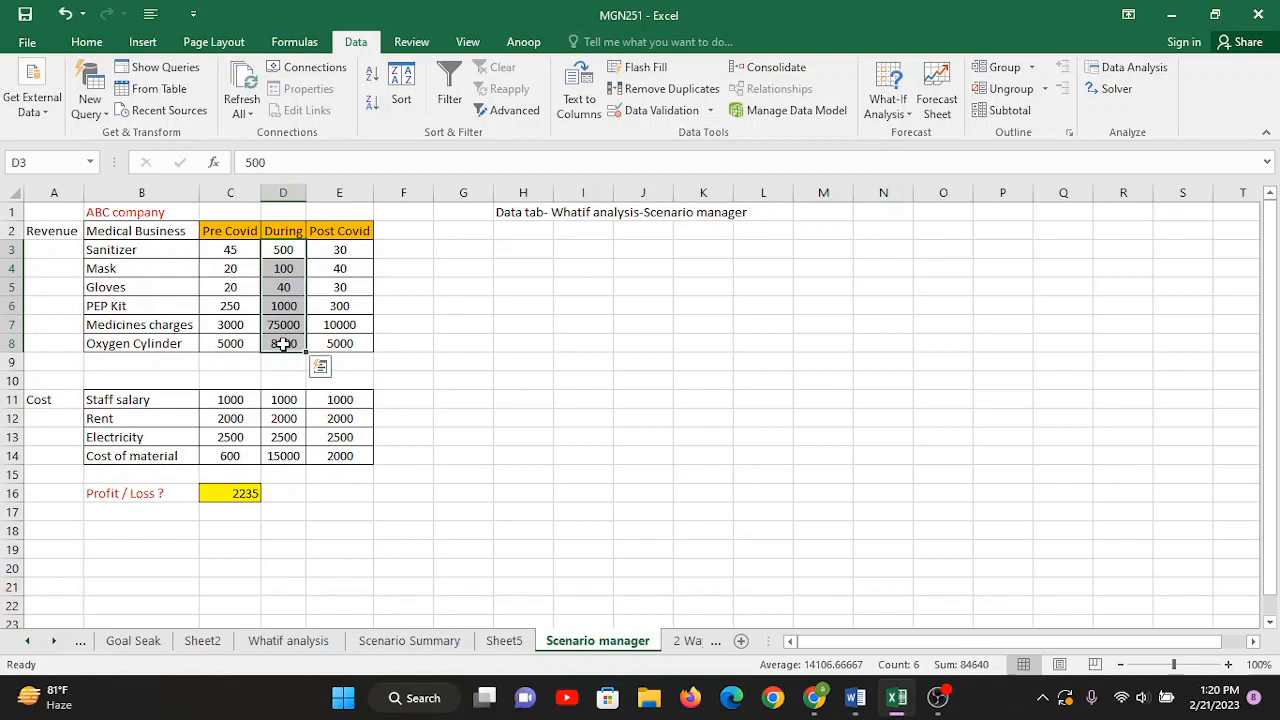
pyautogui.moveTo(340, 250); pyautogui.dragTo(337, 341)
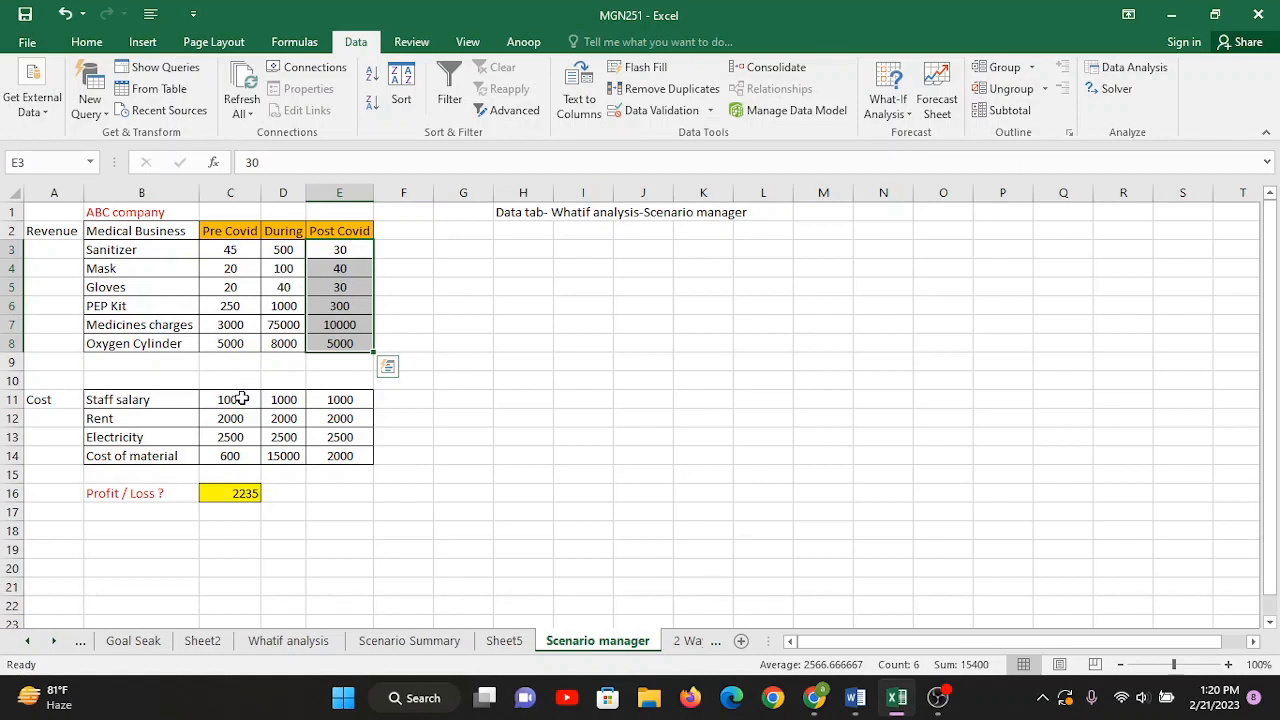
pyautogui.moveTo(241, 399); pyautogui.dragTo(230, 437)
pyautogui.moveTo(278, 402); pyautogui.dragTo(281, 435)
pyautogui.moveTo(366, 397); pyautogui.dragTo(362, 437)
pyautogui.moveTo(228, 453); pyautogui.dragTo(352, 440)
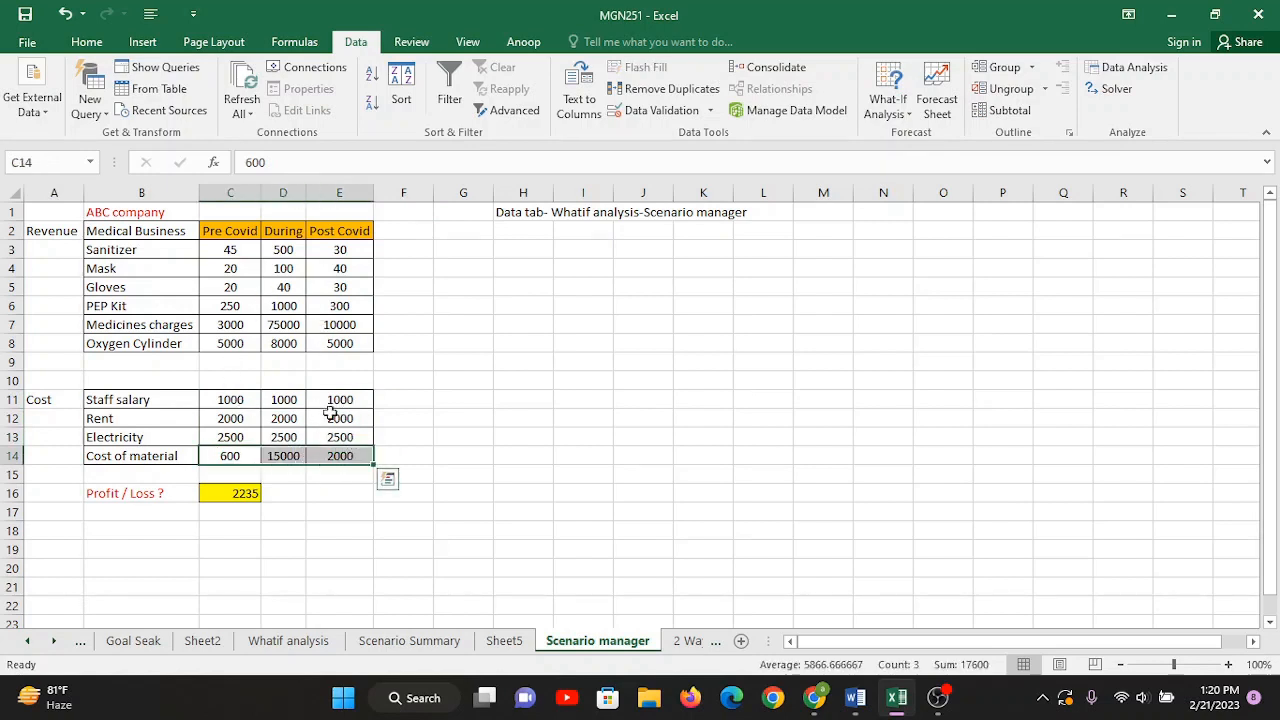
pyautogui.click(234, 494)
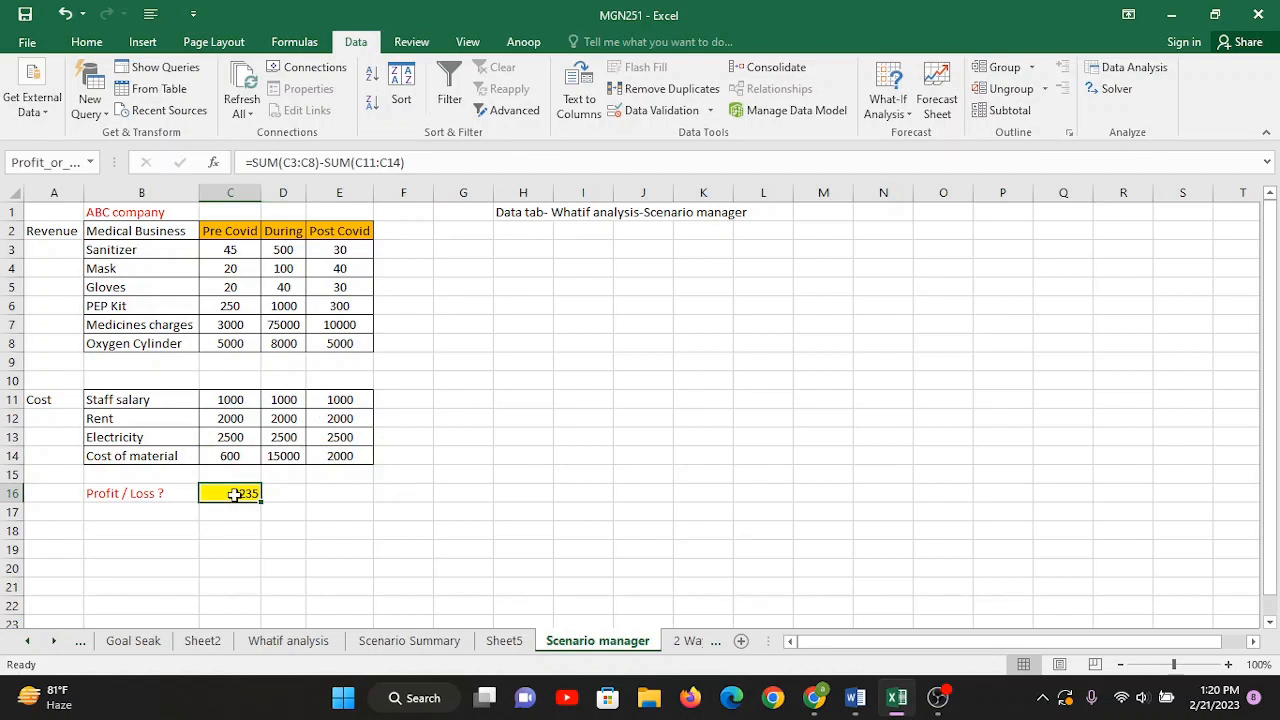
pyautogui.doubleClick(234, 494)
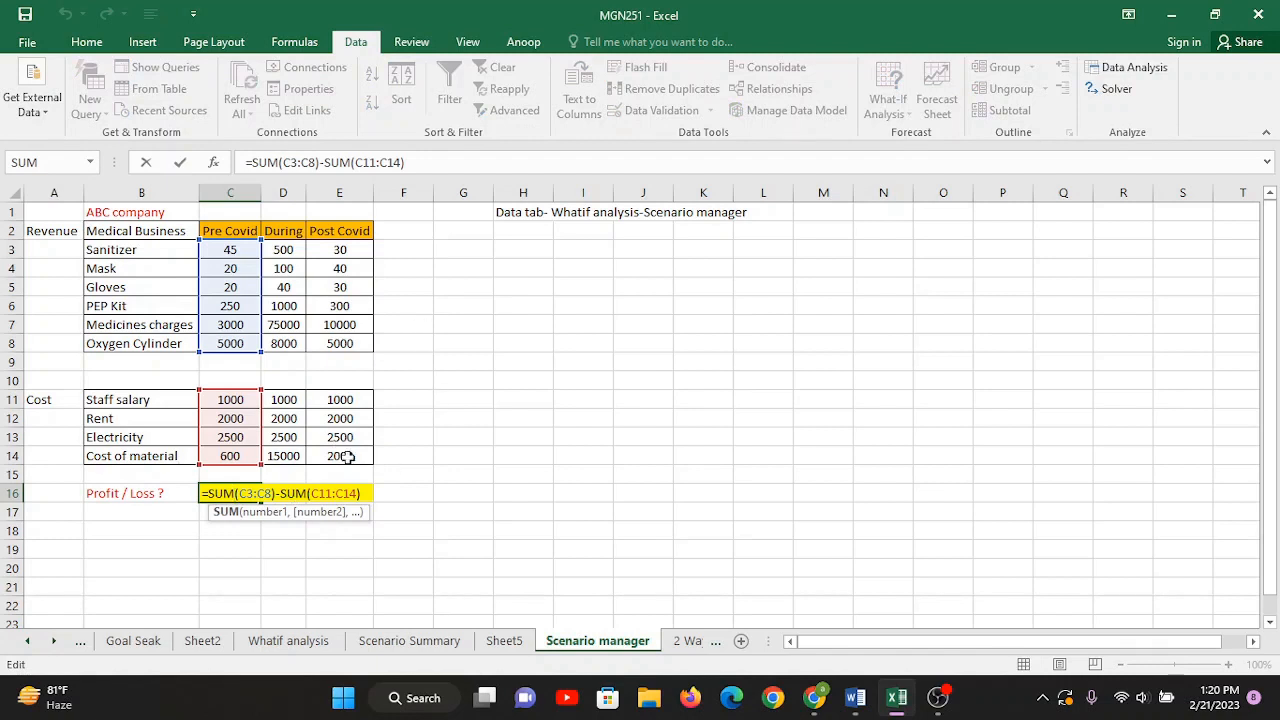
pyautogui.press('Escape')
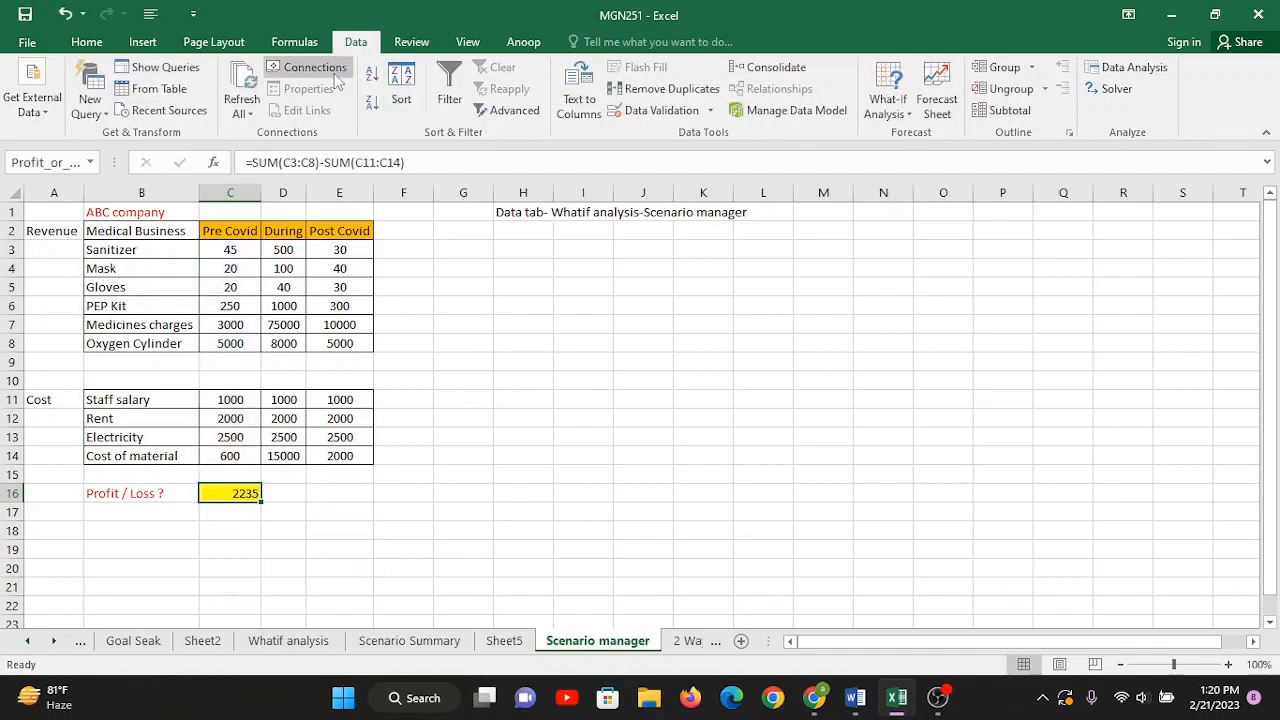
# - Open the Scenario Manager and start adding a first scenario
pyautogui.click(883, 108)
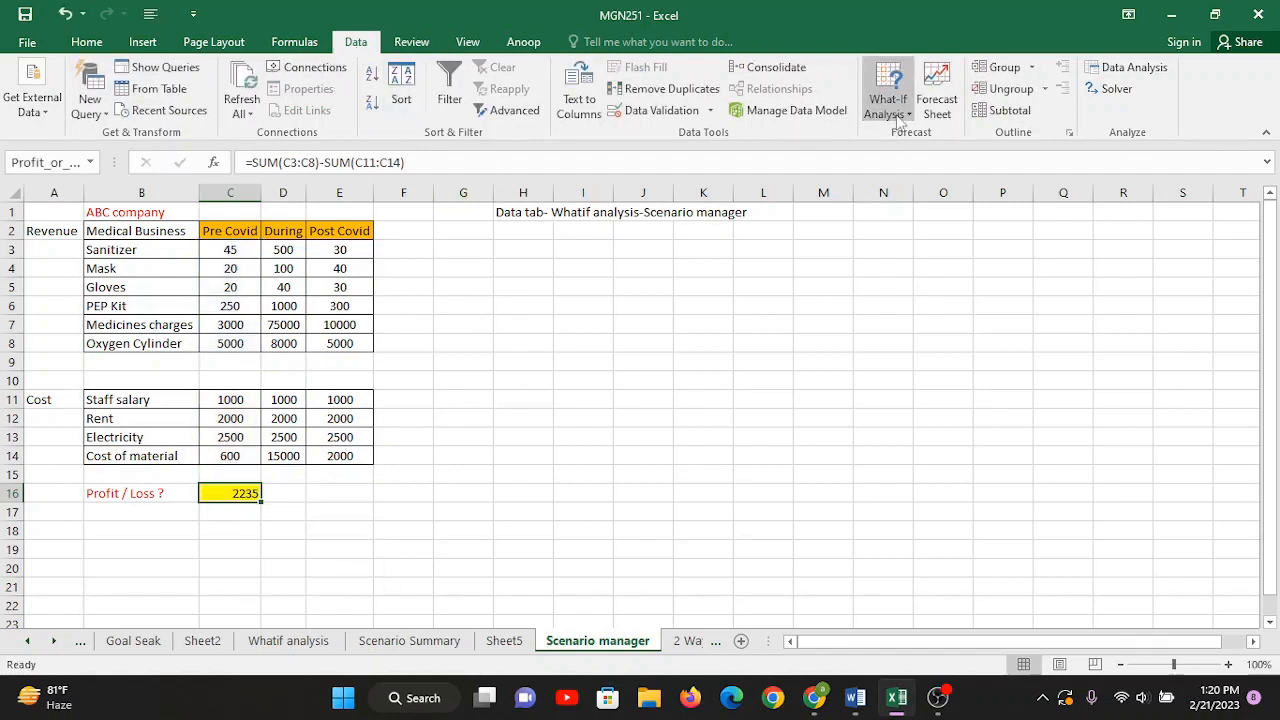
pyautogui.click(905, 132)
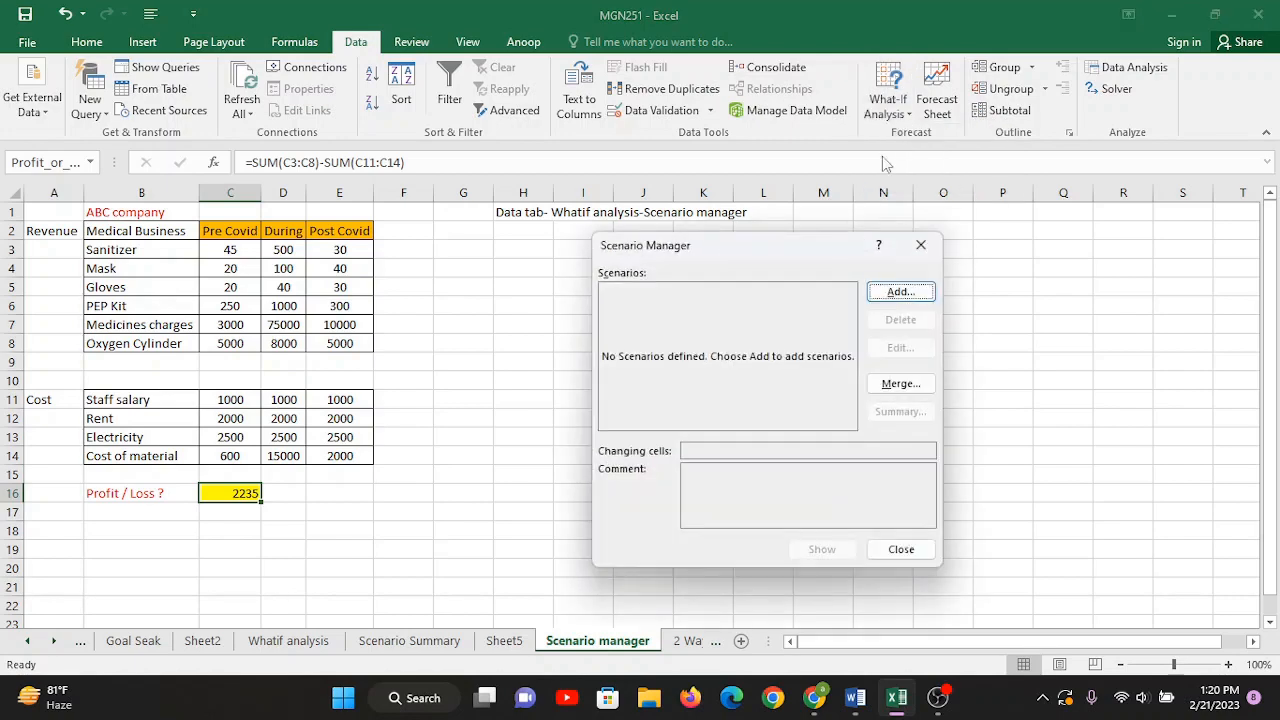
pyautogui.moveTo(735, 248); pyautogui.dragTo(613, 254)
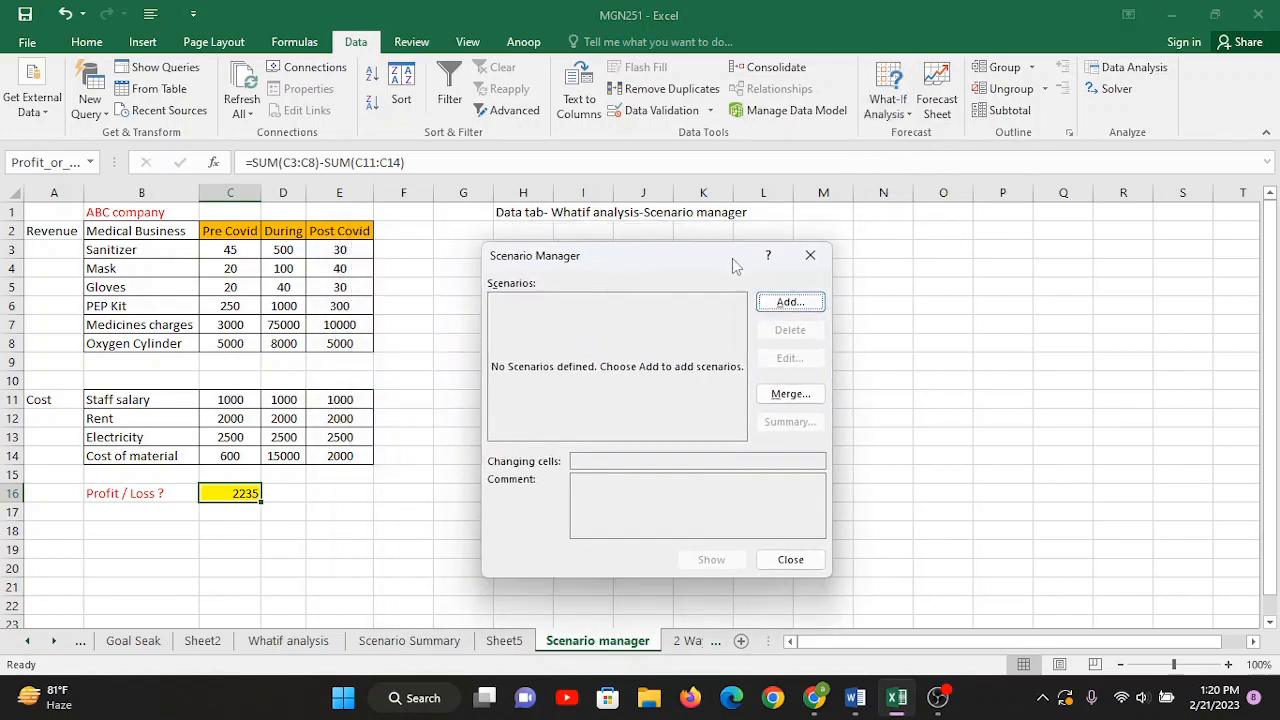
pyautogui.click(776, 298)
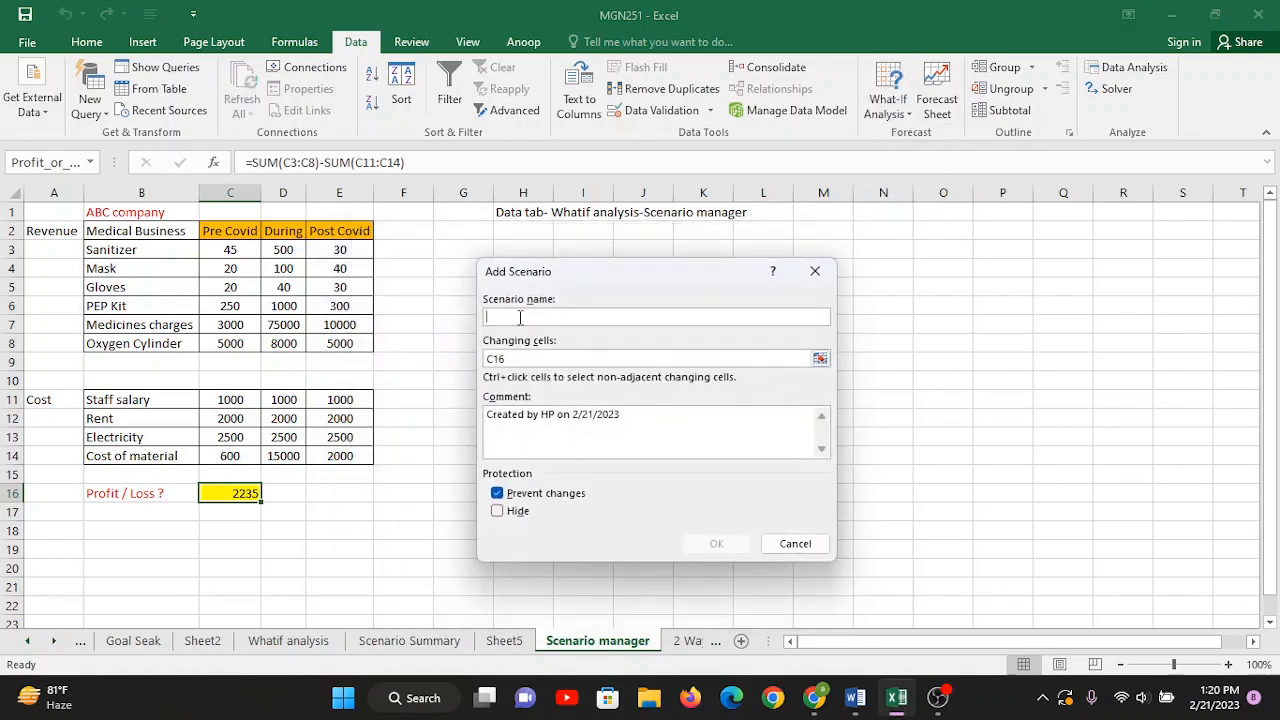
pyautogui.write('Scenario 1')
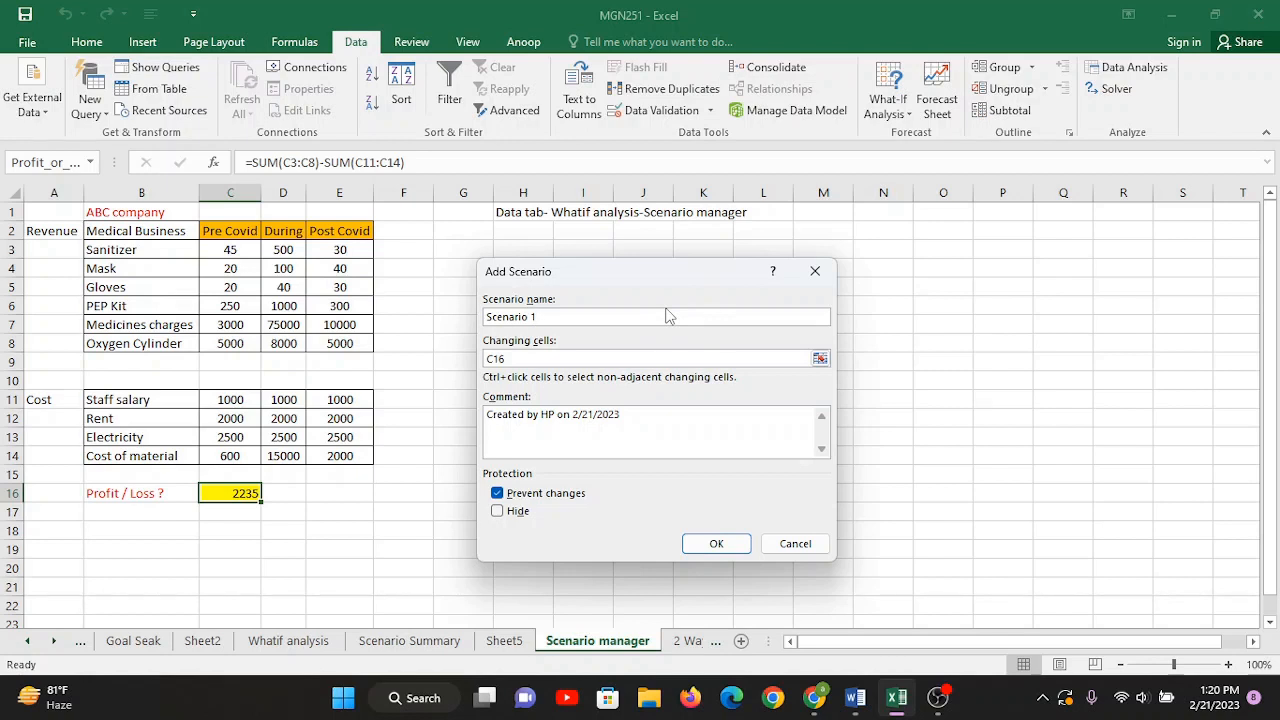
pyautogui.press('BackSpace')
pyautogui.press('BackSpace')
pyautogui.press('BackSpace')
pyautogui.press('BackSpace')
pyautogui.press('BackSpace')
pyautogui.press('BackSpace')
pyautogui.press('BackSpace')
pyautogui.press('BackSpace')
pyautogui.press('BackSpace')
# - Name the scenario Pre-Covid and set its changing cells to C3:C8 and C11:C14
pyautogui.write('P')
pyautogui.click(545, 357)
pyautogui.press('BackSpace')
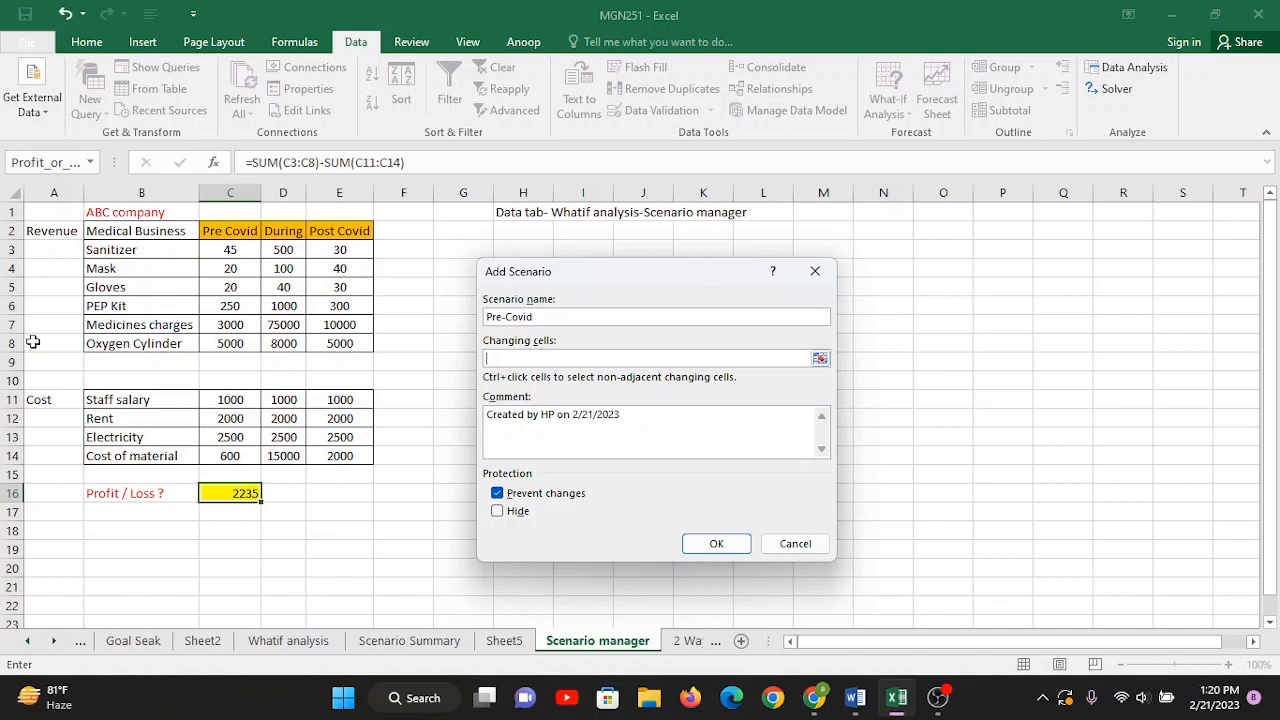
pyautogui.moveTo(208, 249); pyautogui.dragTo(232, 343)
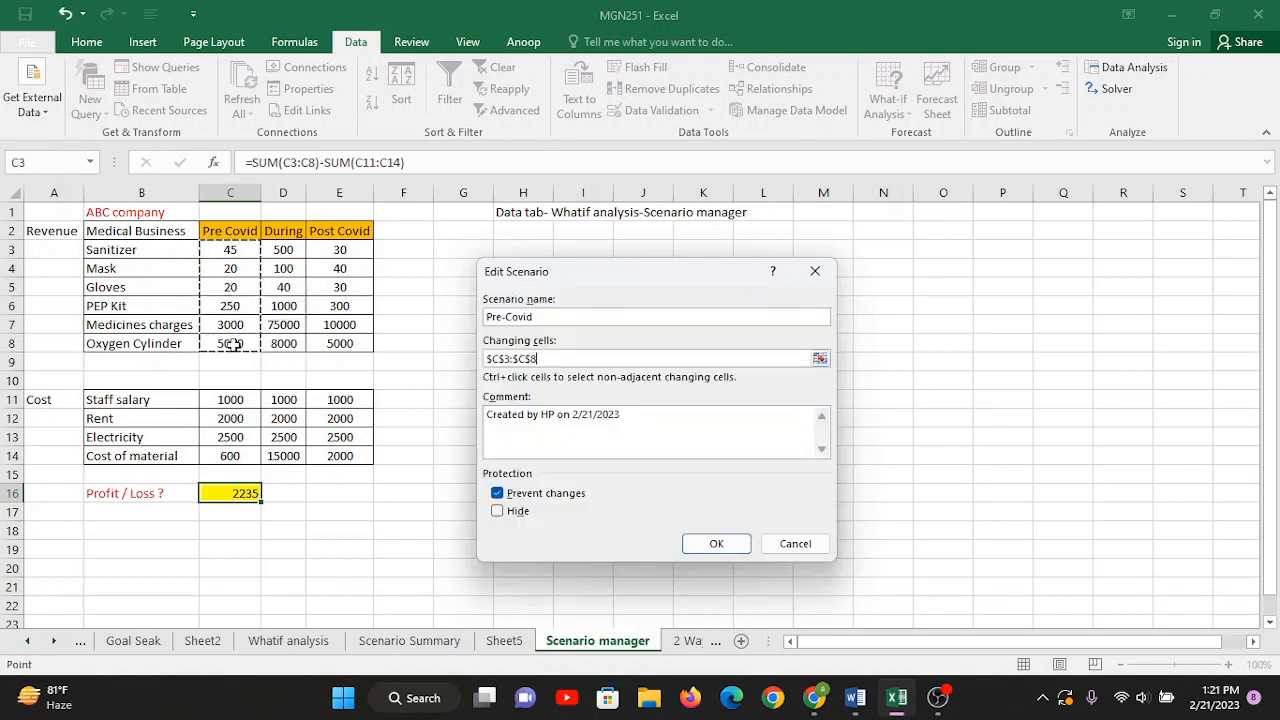
pyautogui.write(',')
pyautogui.moveTo(233, 398); pyautogui.dragTo(240, 455)
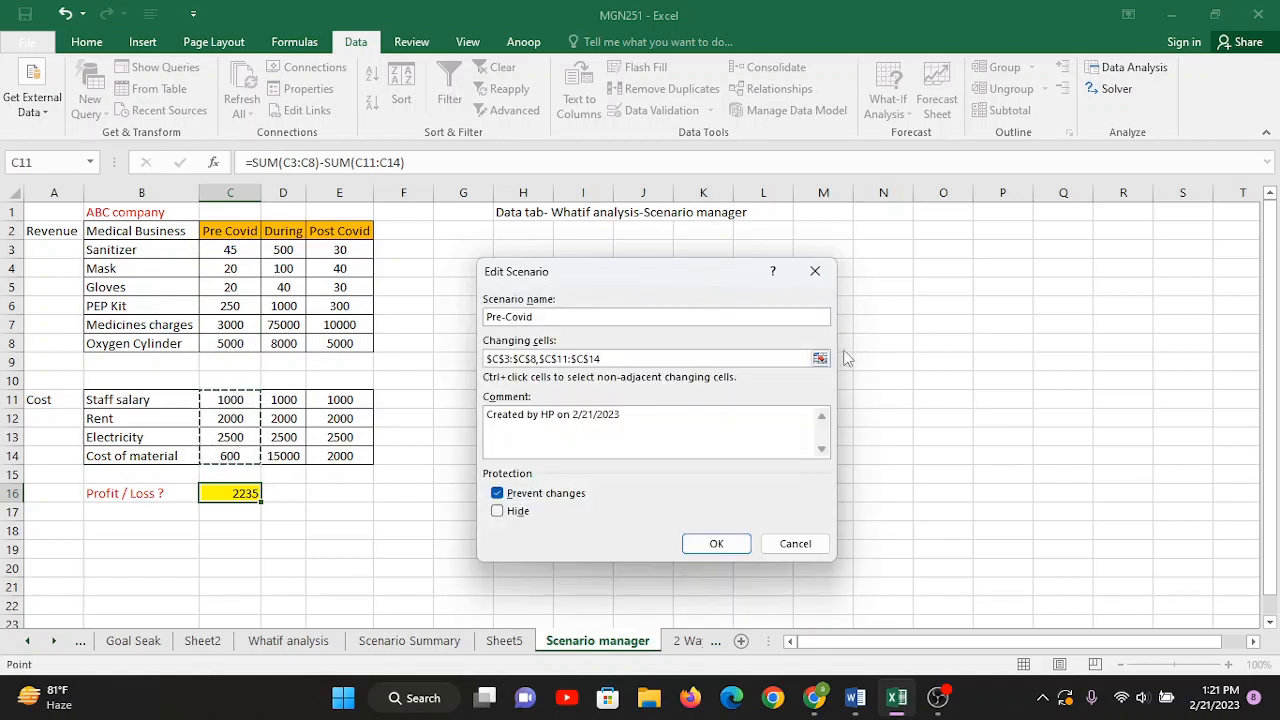
pyautogui.click(718, 546)
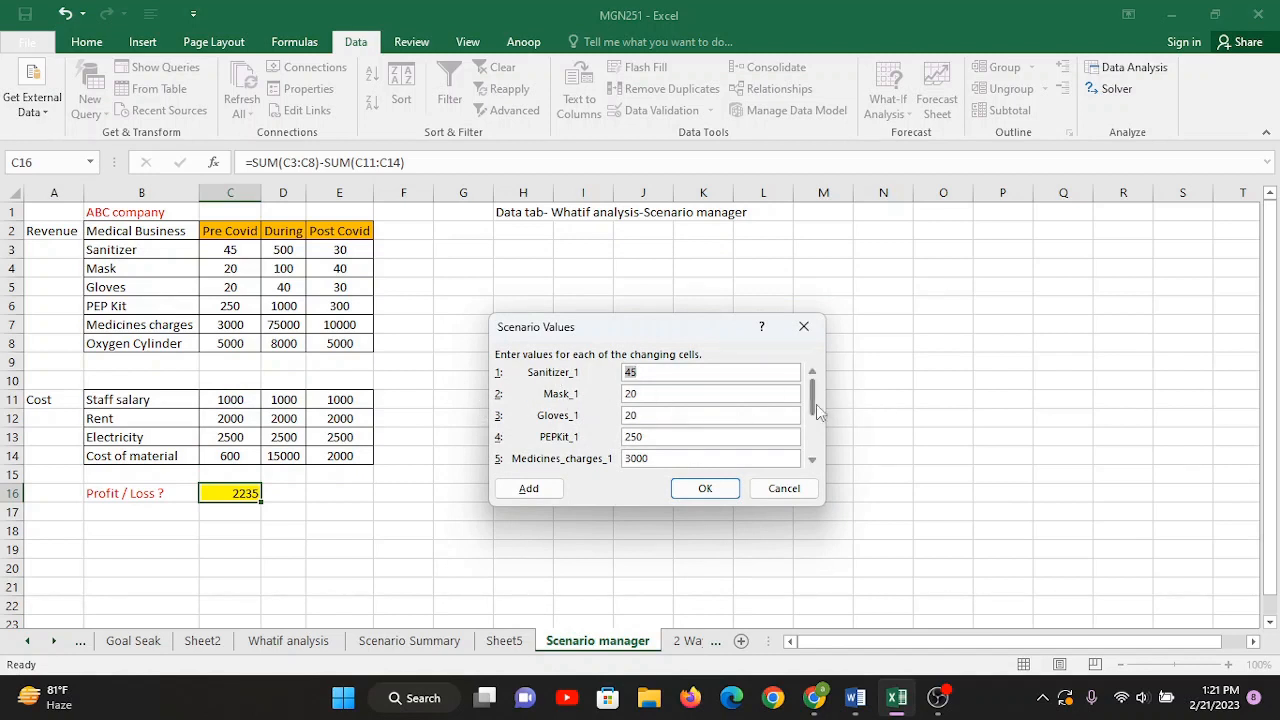
# - Check the Pre-Covid scenario values, accept them as they are, and start adding a second scenario
pyautogui.moveTo(816, 404); pyautogui.dragTo(815, 465)
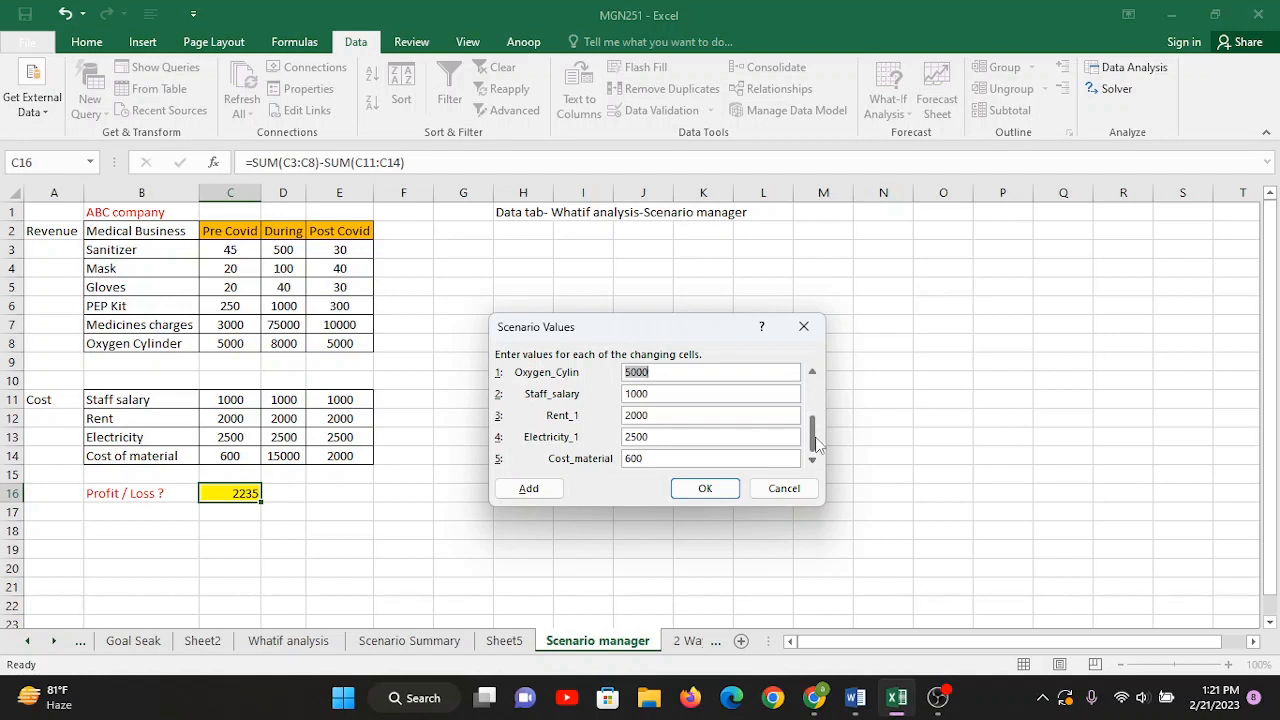
pyautogui.click(812, 410)
pyautogui.moveTo(815, 407); pyautogui.dragTo(816, 441)
pyautogui.click(817, 390)
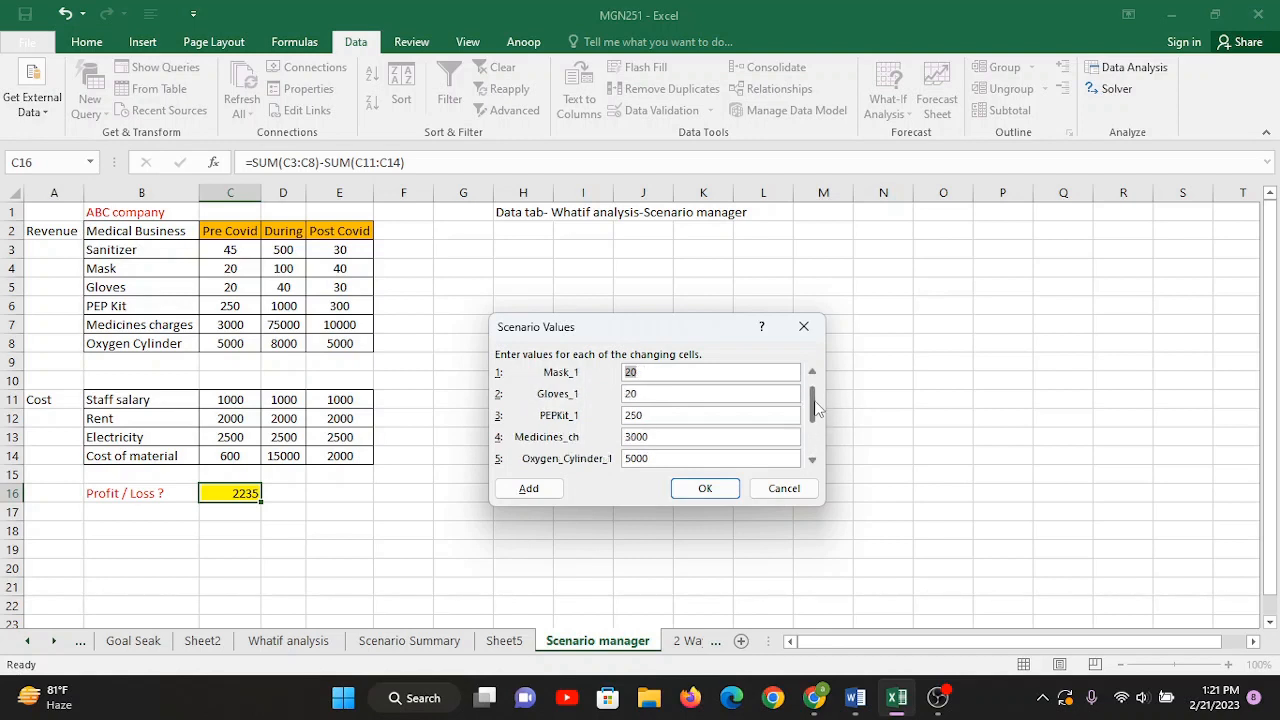
pyautogui.moveTo(815, 403); pyautogui.dragTo(814, 378)
pyautogui.click(653, 375)
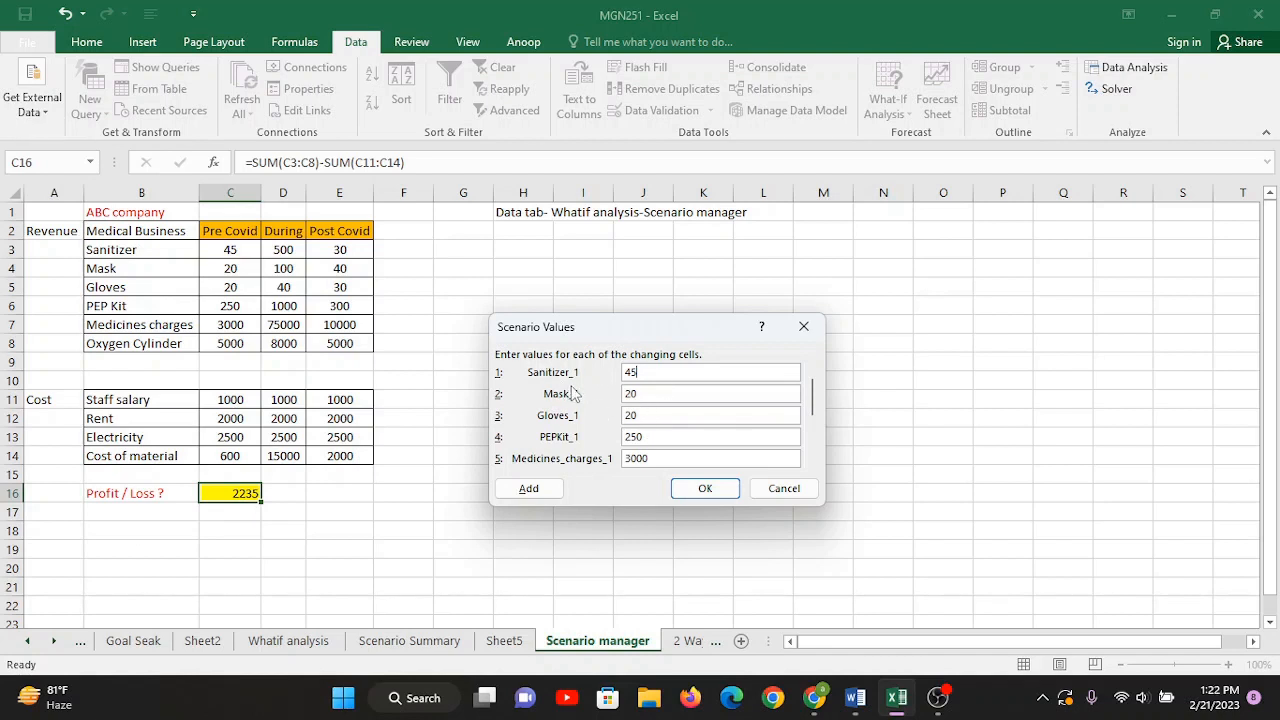
pyautogui.click(530, 489)
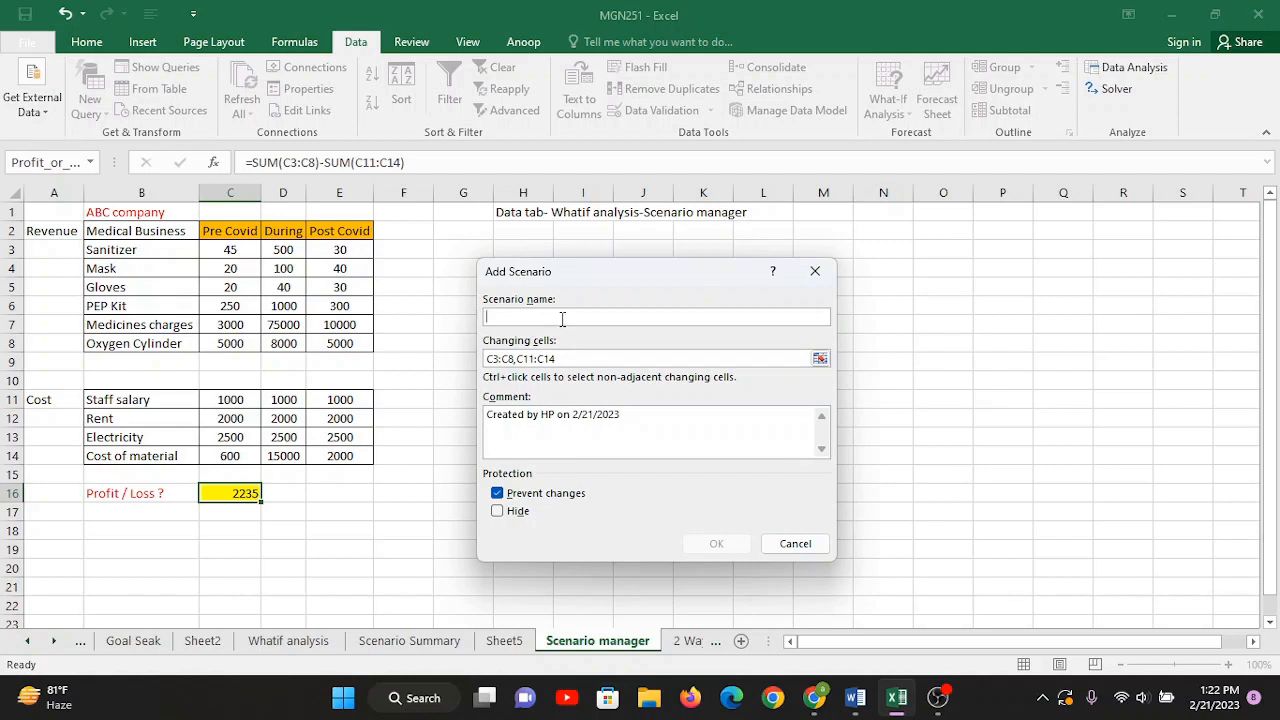
# - Name the second scenario During Covid and accept C3:C8,C11:C14 as its changing cells
pyautogui.write('During Covid')
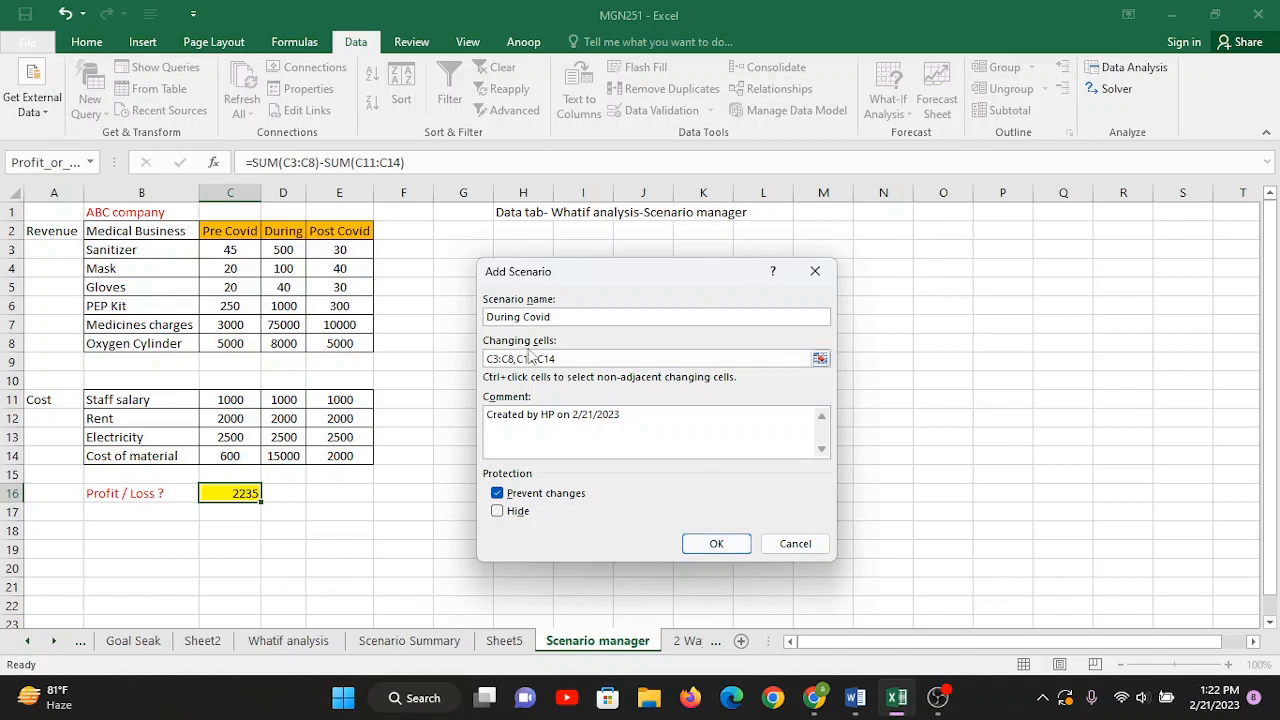
pyautogui.click(590, 360)
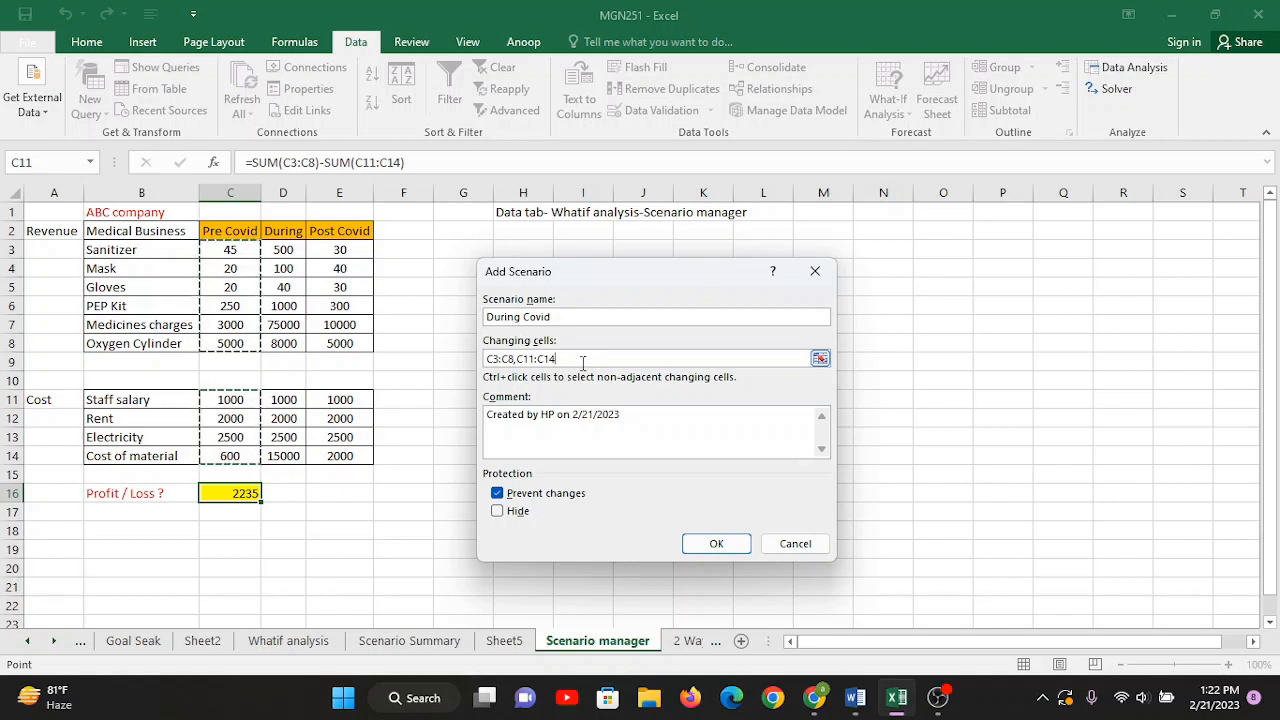
pyautogui.click(718, 544)
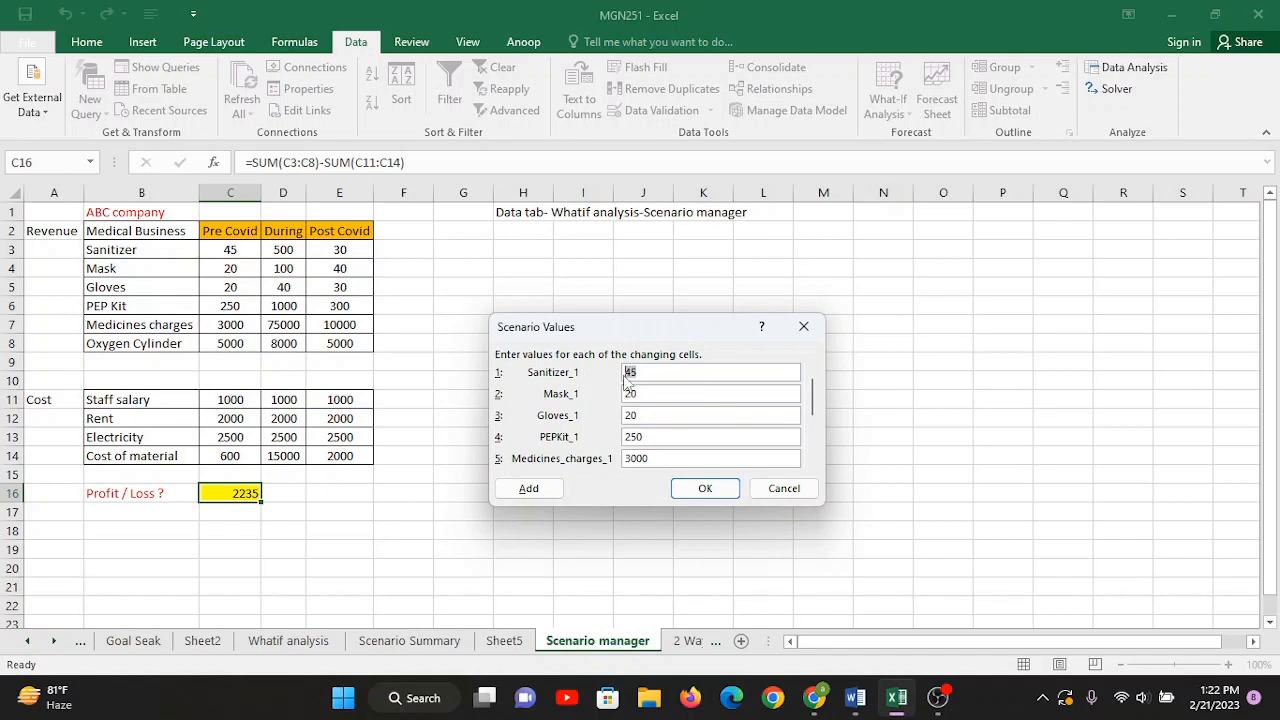
# - Set the During Covid values to 500 for Sanitizer_1, 100 for Mask_1, 40 for Gloves_1 and 1000 for PEPKit_1
pyautogui.press('BackSpace')
pyautogui.write('500')
pyautogui.moveTo(662, 394); pyautogui.dragTo(604, 394)
pyautogui.write('10')
pyautogui.moveTo(684, 413); pyautogui.dragTo(518, 411)
pyautogui.write('40')
pyautogui.click(677, 440)
pyautogui.press('BackSpace')
pyautogui.press('BackSpace')
pyautogui.write('1000')
pyautogui.press('Tab')
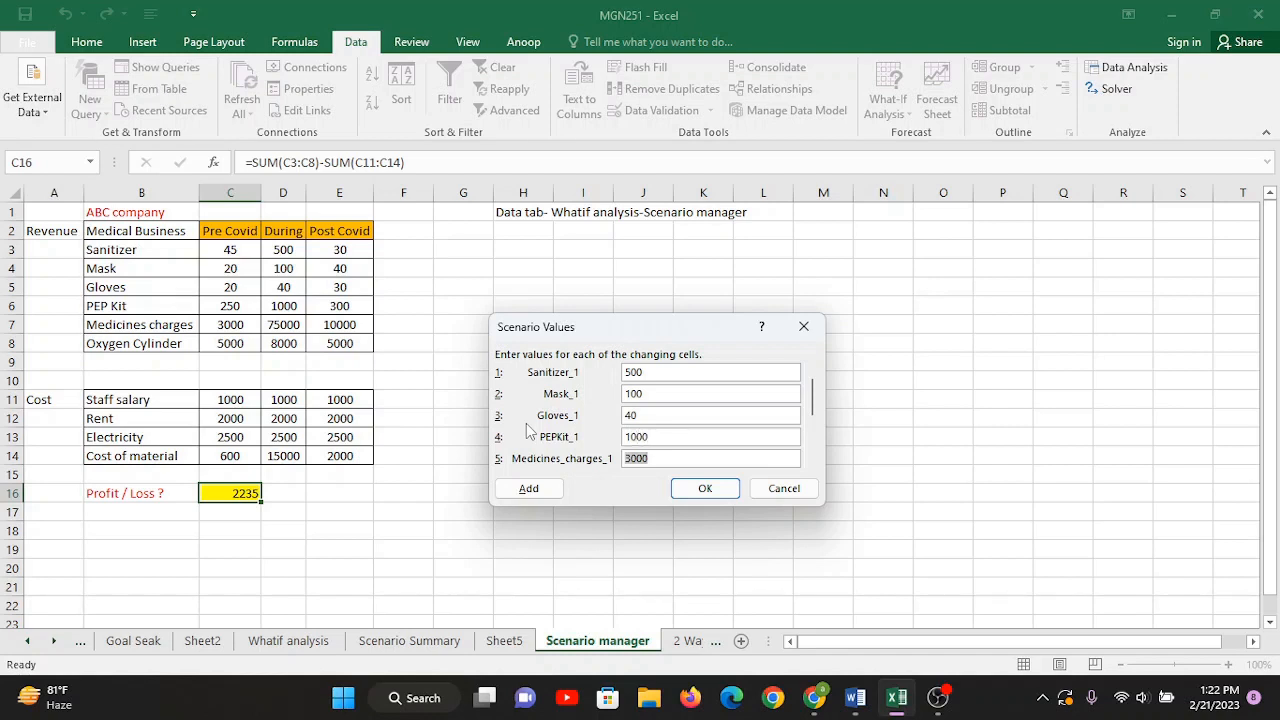
# - Set the During Covid values to 75000 for Medicines_charges_1 and 8000 for Oxygen_Cylinder_1
pyautogui.write('75000')
pyautogui.press('Tab')
pyautogui.write('80000')
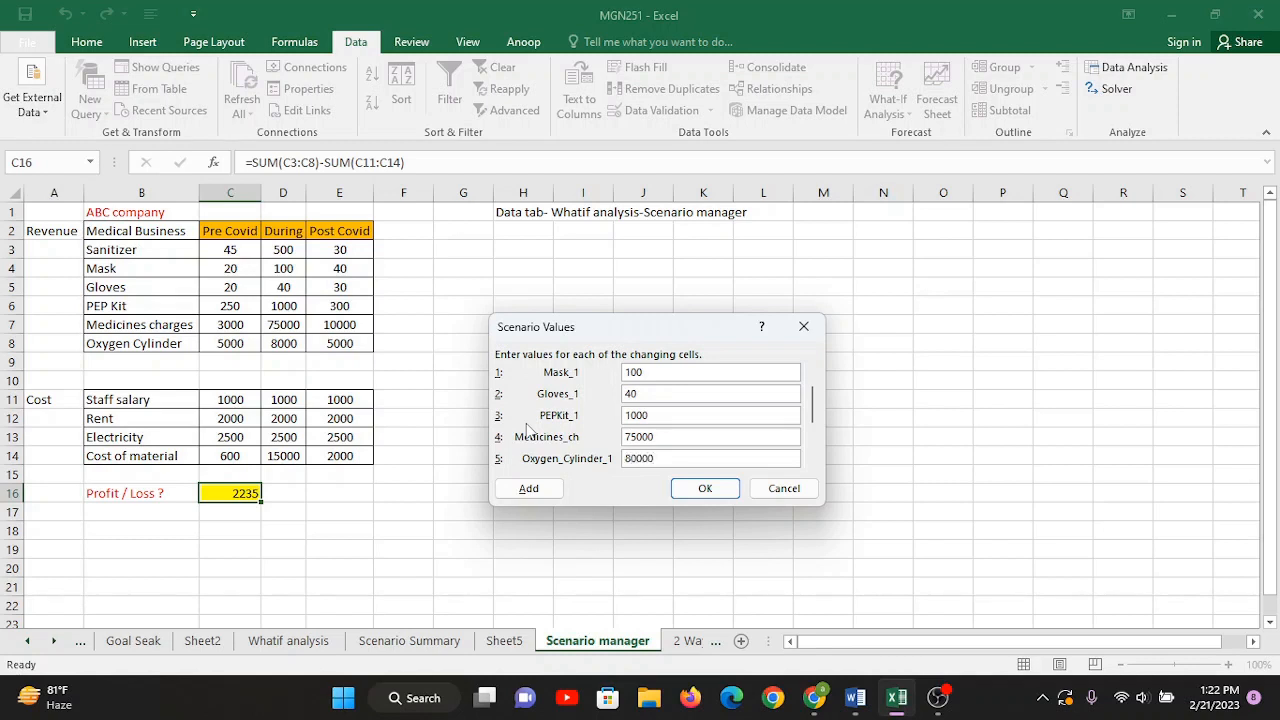
pyautogui.press('BackSpace')
pyautogui.press('Tab')
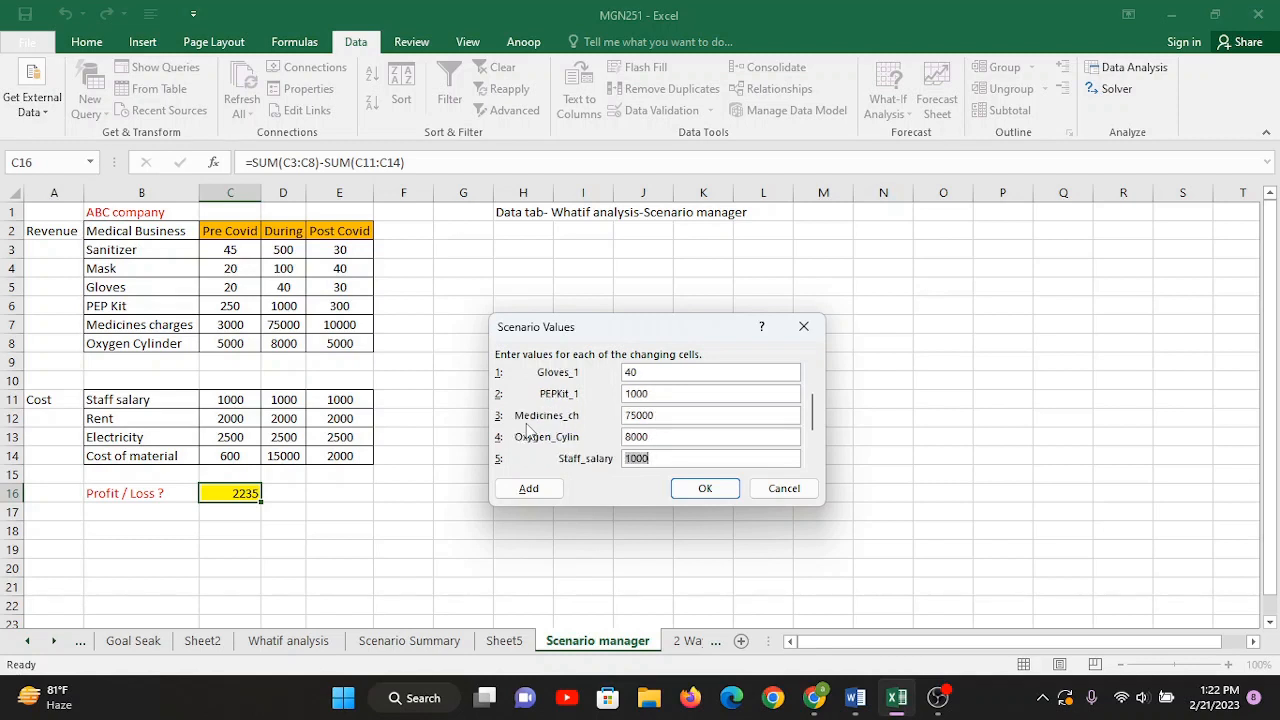
# - Set the During Covid Cost_material value to 15000, save the scenario and start adding a third one
pyautogui.press('Tab')
pyautogui.press('Tab')
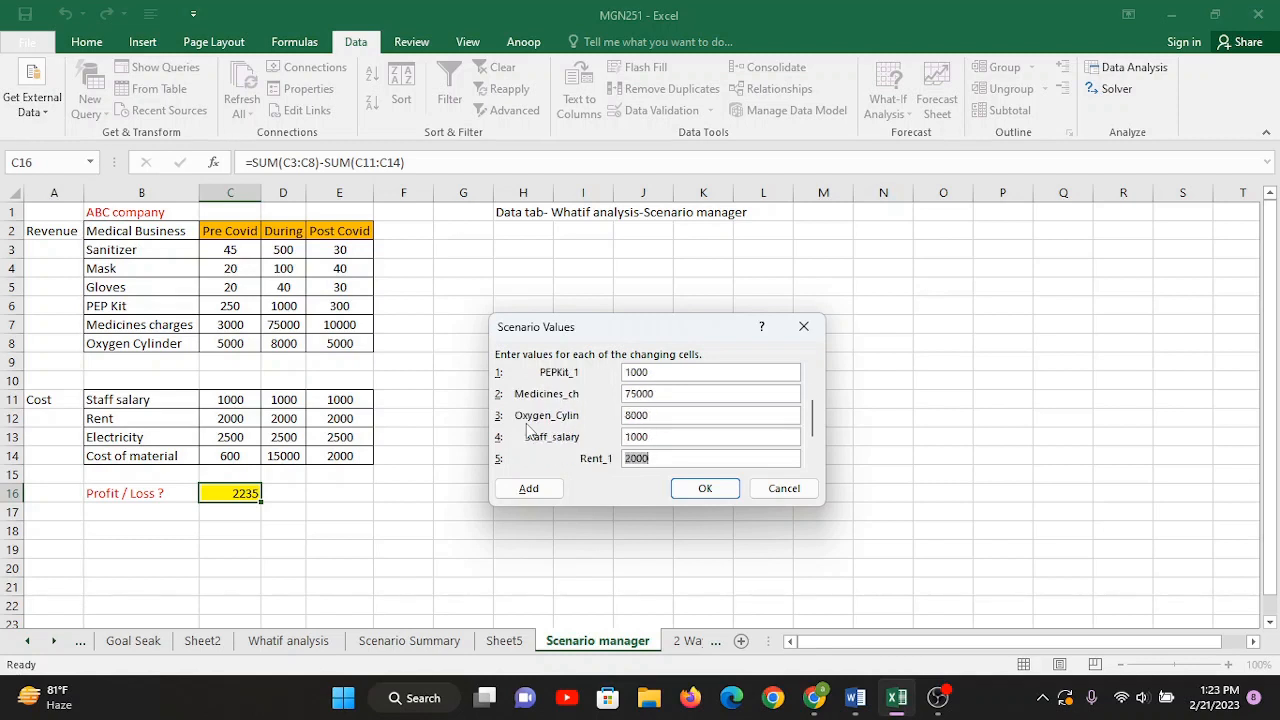
pyautogui.press('Tab')
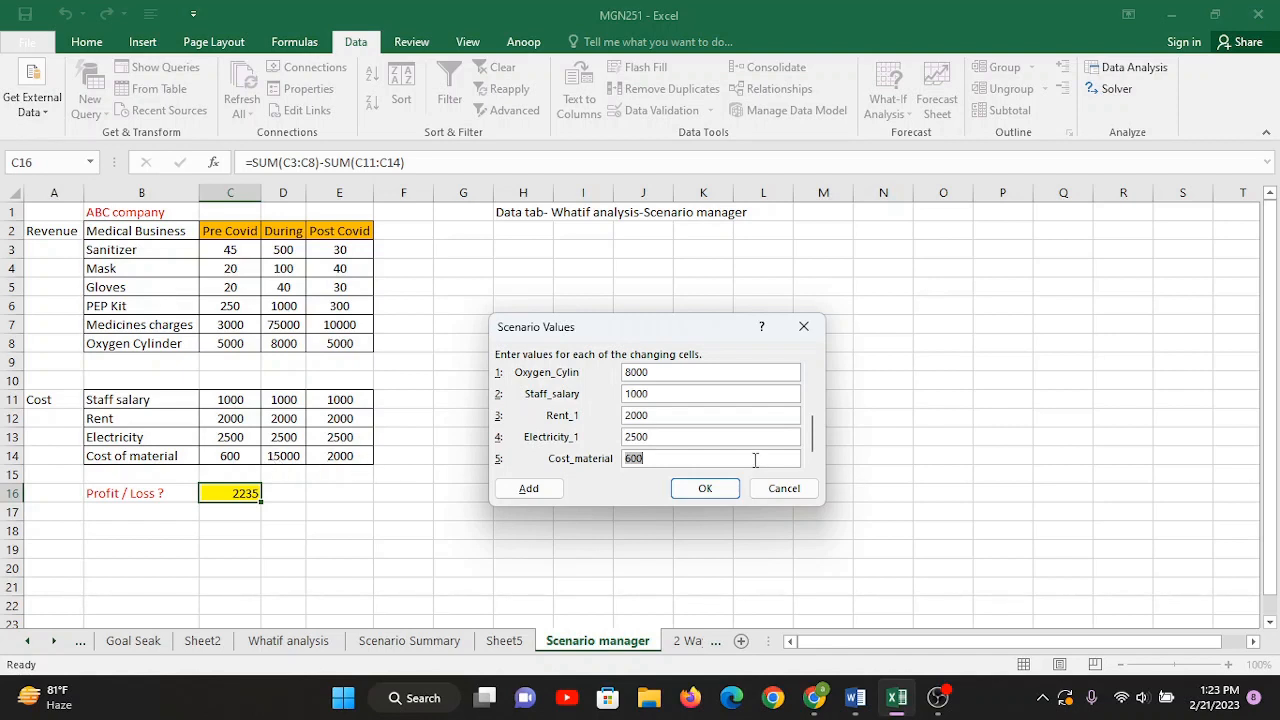
pyautogui.write('15000')
pyautogui.click(529, 490)
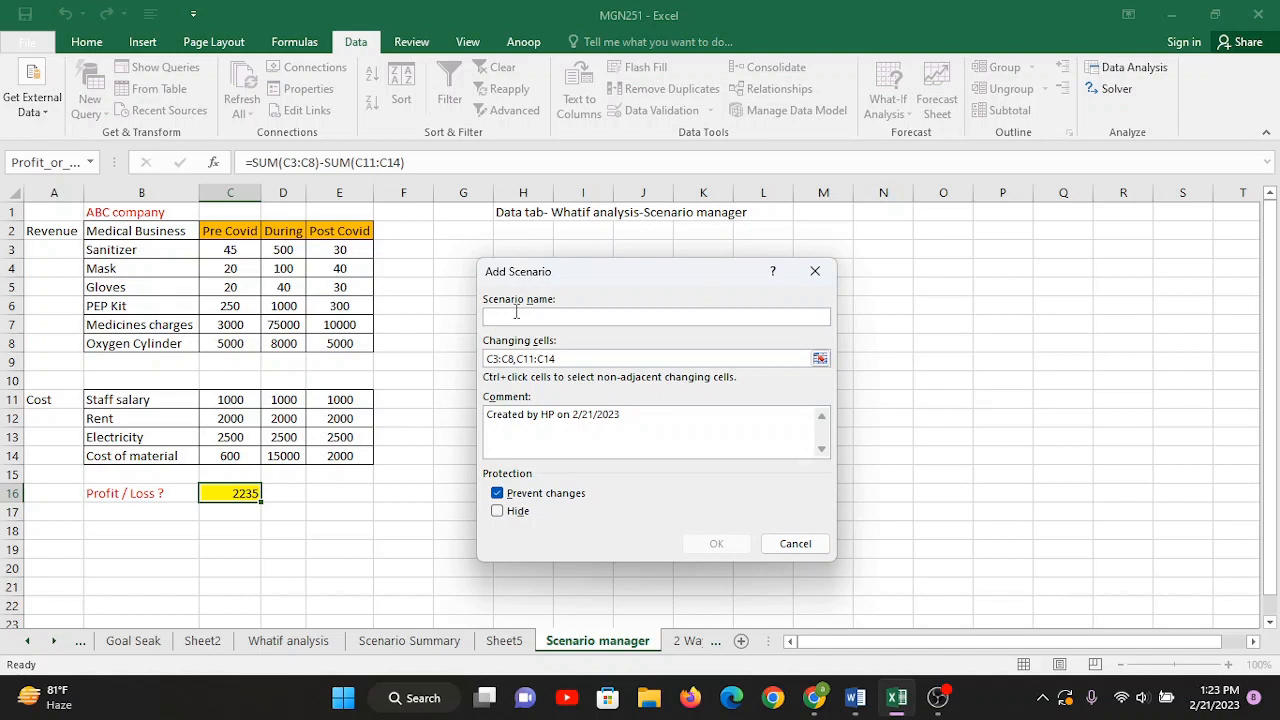
# - Name the third scenario Post Covid and set its Sanitizer_1 to 30, Mask_1 to 410 and Gloves_1 to 30
pyautogui.write('Post Covid')
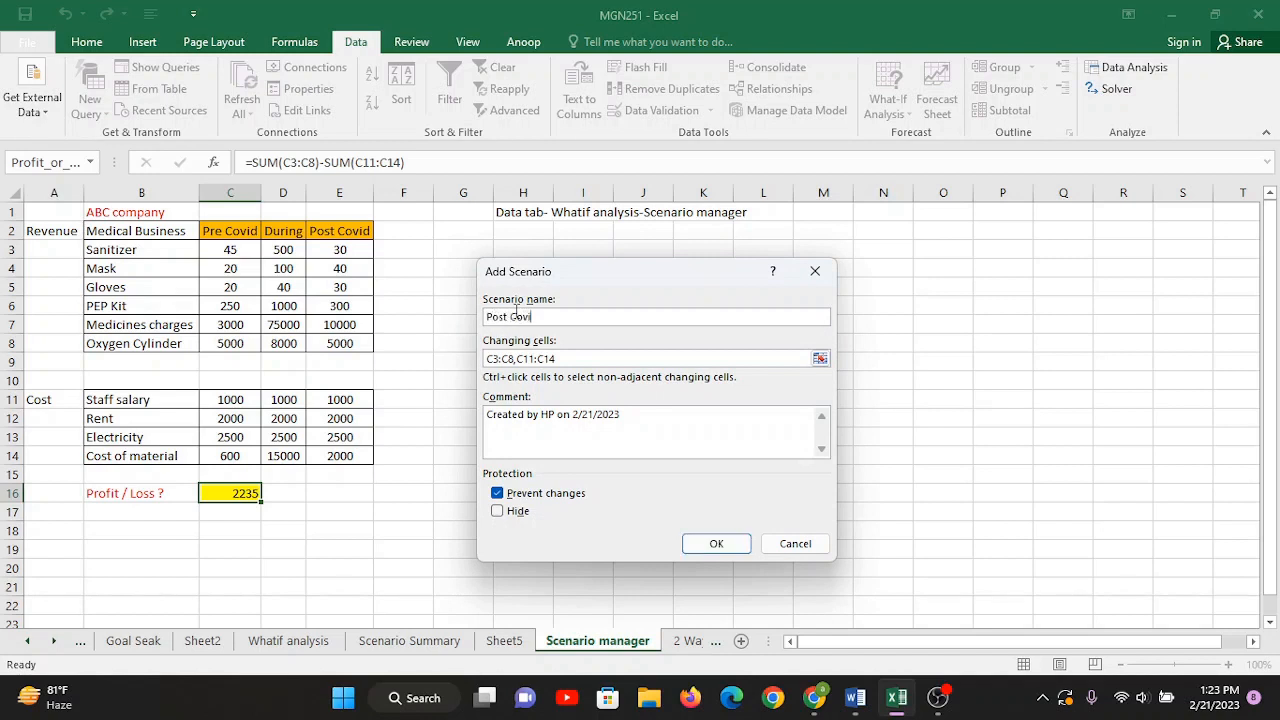
pyautogui.click(716, 544)
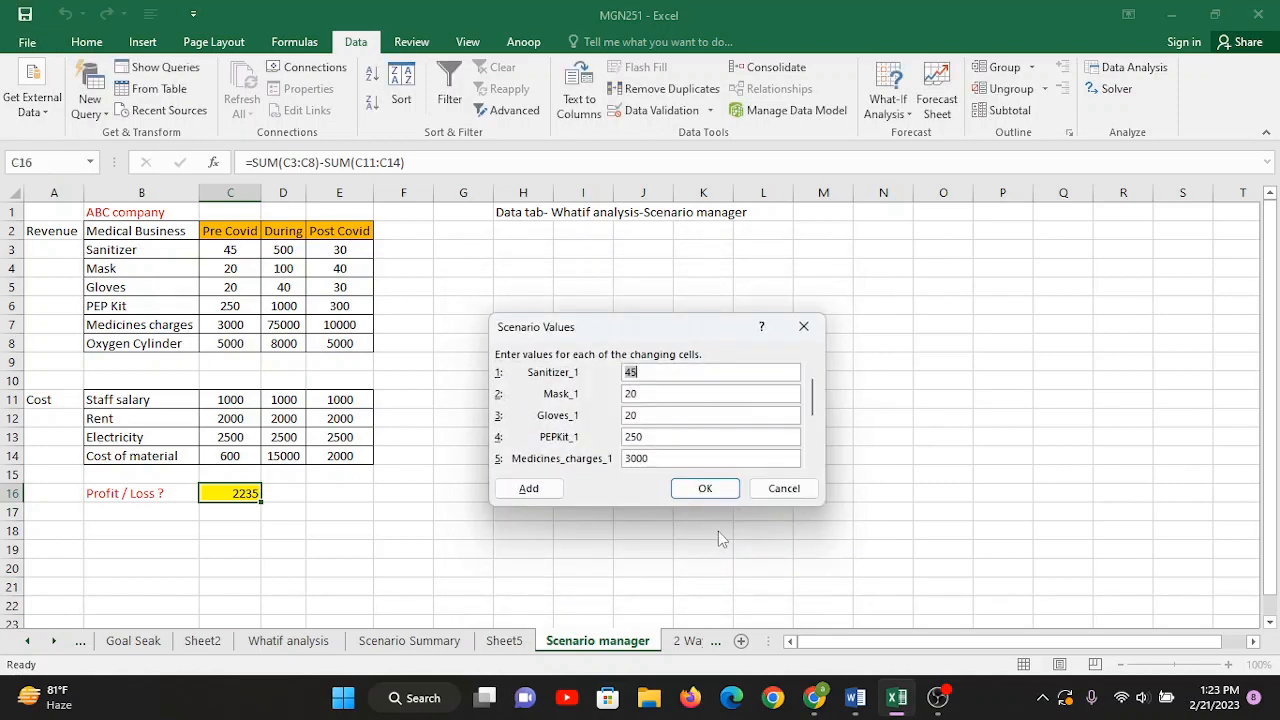
pyautogui.click(677, 378)
pyautogui.write('30')
pyautogui.press('Tab')
pyautogui.write('410')
pyautogui.press('Tab')
pyautogui.write('30')
pyautogui.press('Tab')
# - Set the Post Covid values to 300 for PEPKit_1, 10000 for Medicines_charges_1 and 5000 for Oxygen_Cylinder_1
pyautogui.write('3000')
pyautogui.press('BackSpace')
pyautogui.press('Tab')
pyautogui.write('10000')
pyautogui.press('Tab')
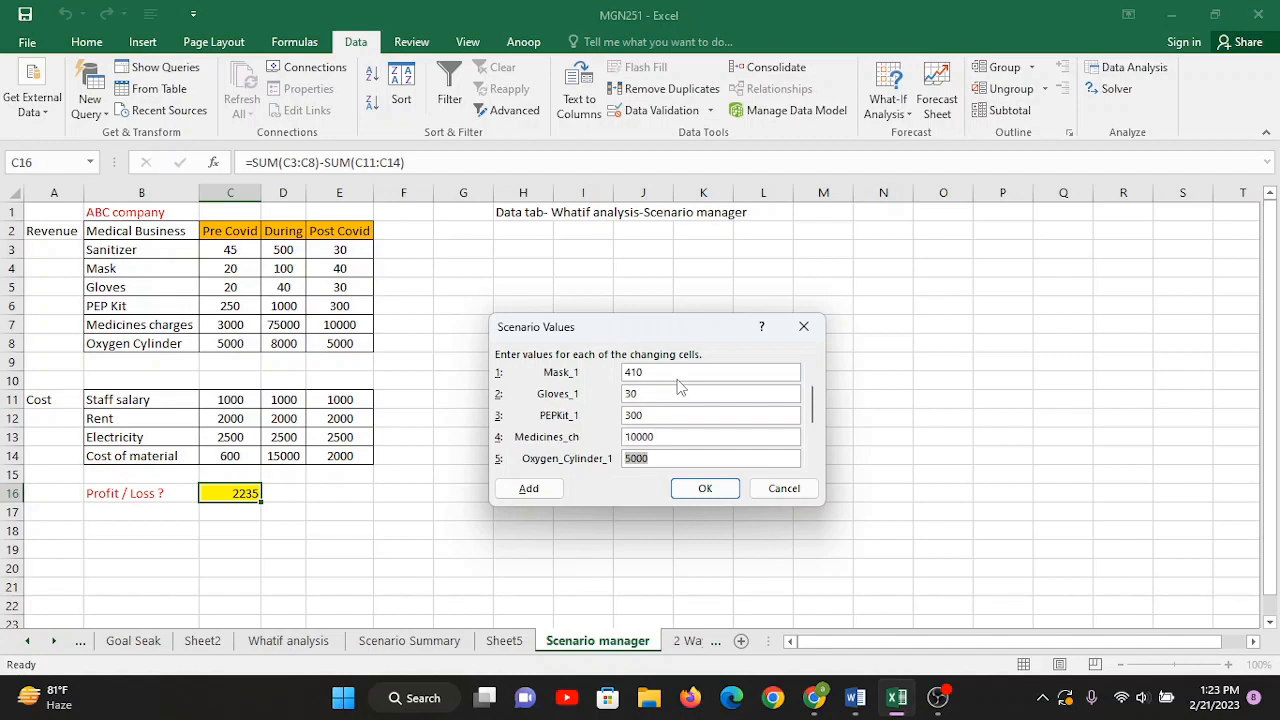
pyautogui.write('5000')
pyautogui.press('Tab')
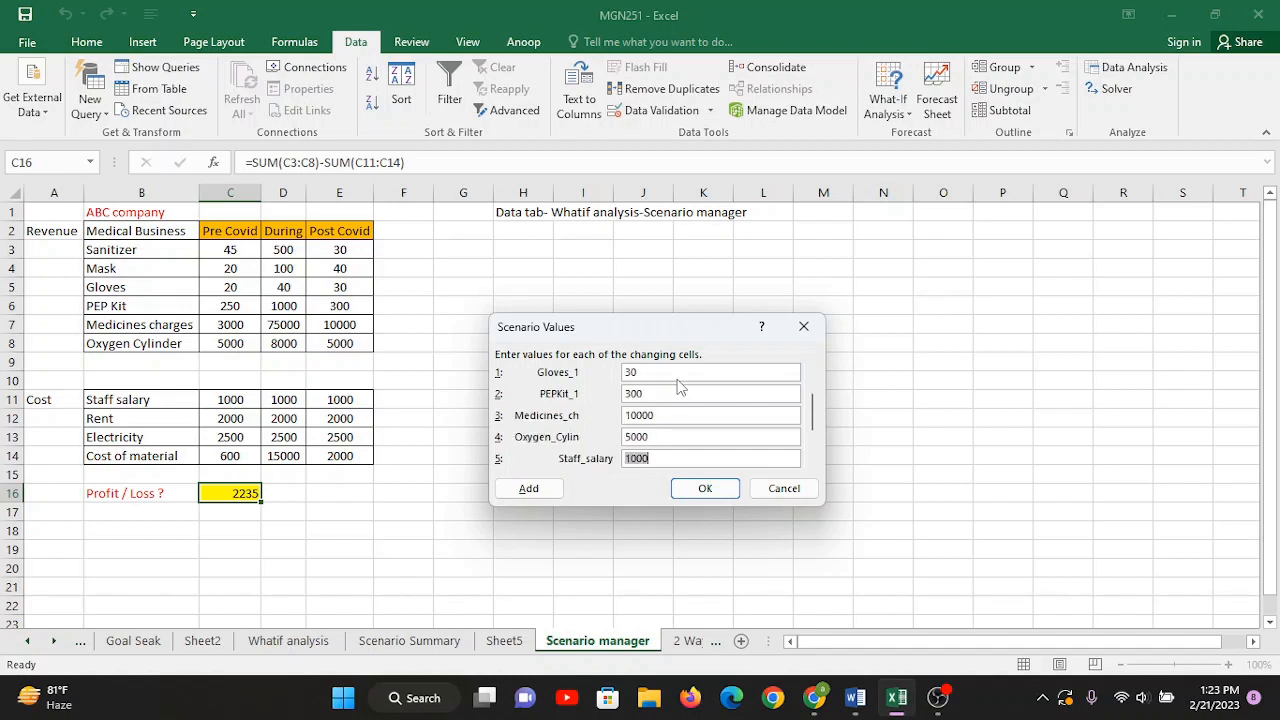
# - Keep the Post Covid salary, rent and electricity values, set Cost_material to 2000 and save the scenario
pyautogui.press('Tab')
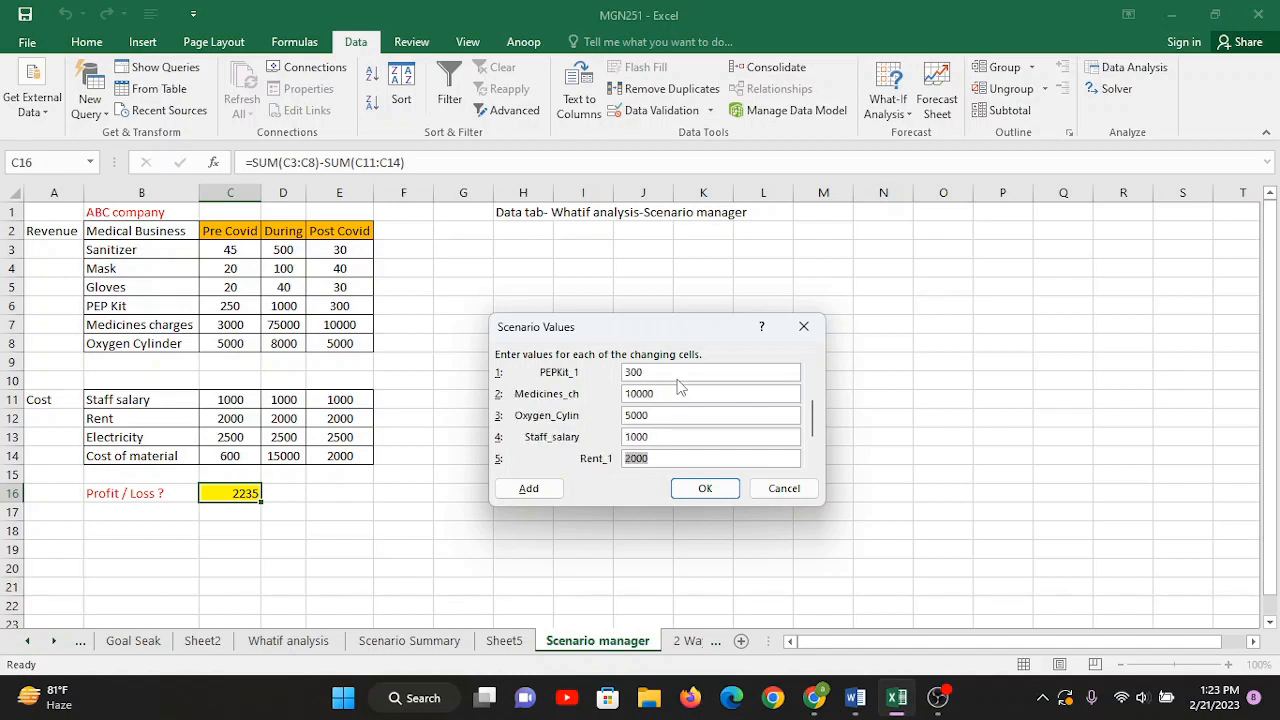
pyautogui.press('Tab')
pyautogui.press('Tab')
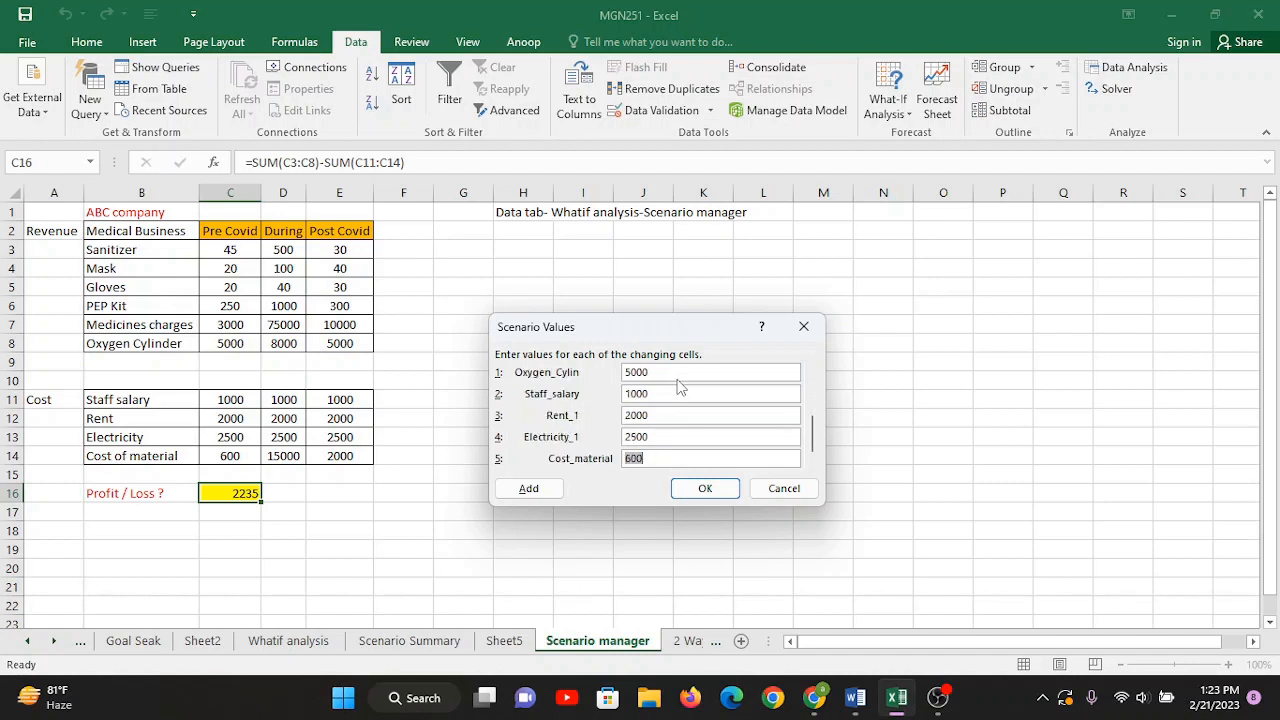
pyautogui.write('2000')
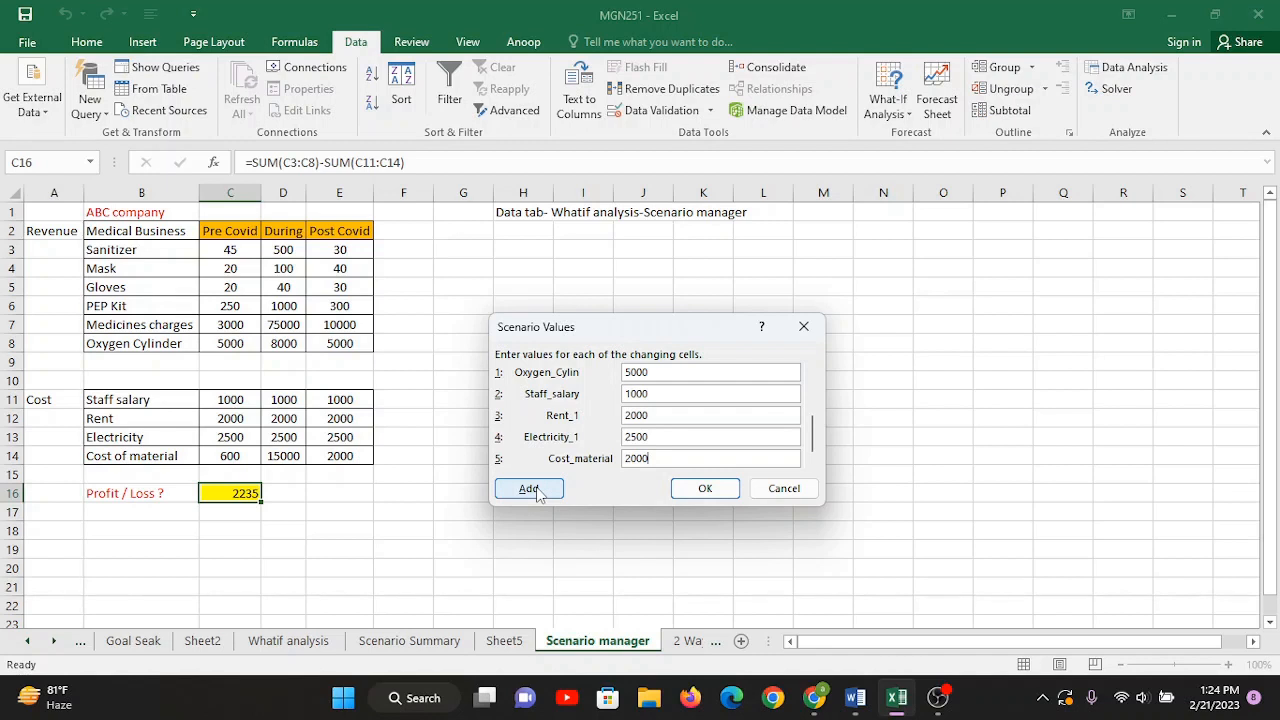
pyautogui.click(703, 490)
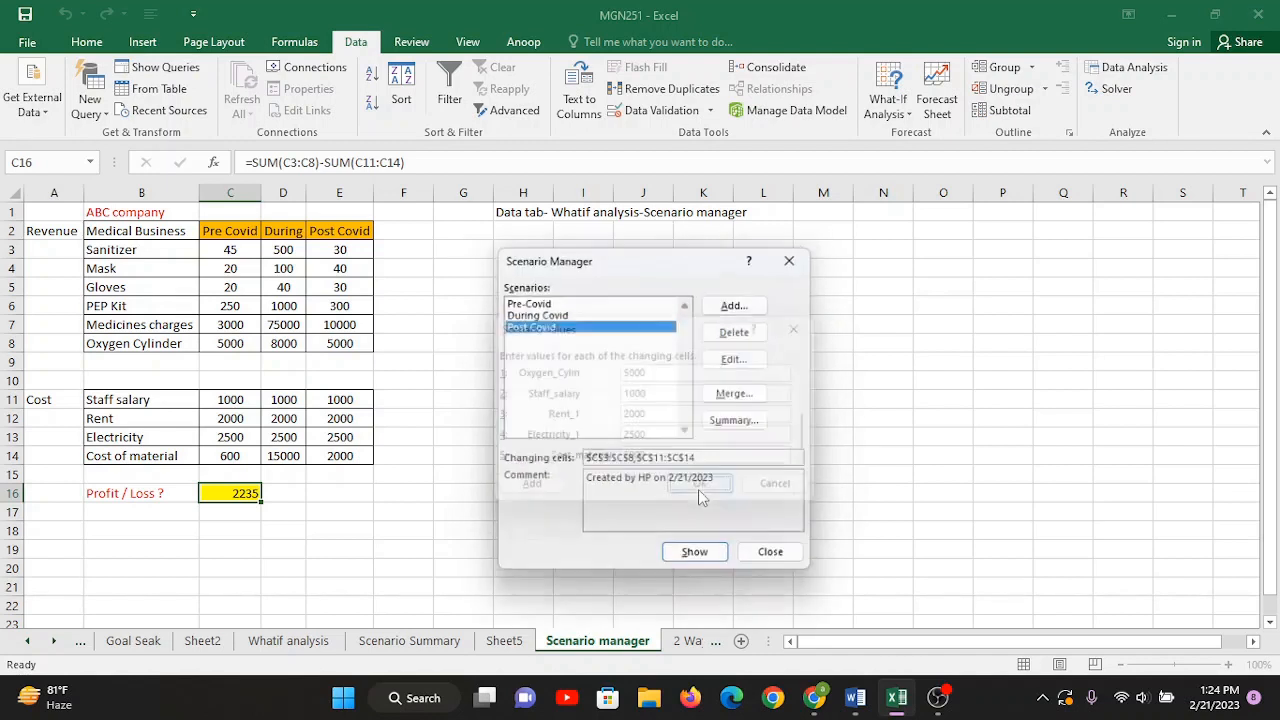
# - Generate a Scenario summary report of the saved scenarios with the Profit / Loss cell C16 as the result cell
pyautogui.click(557, 301)
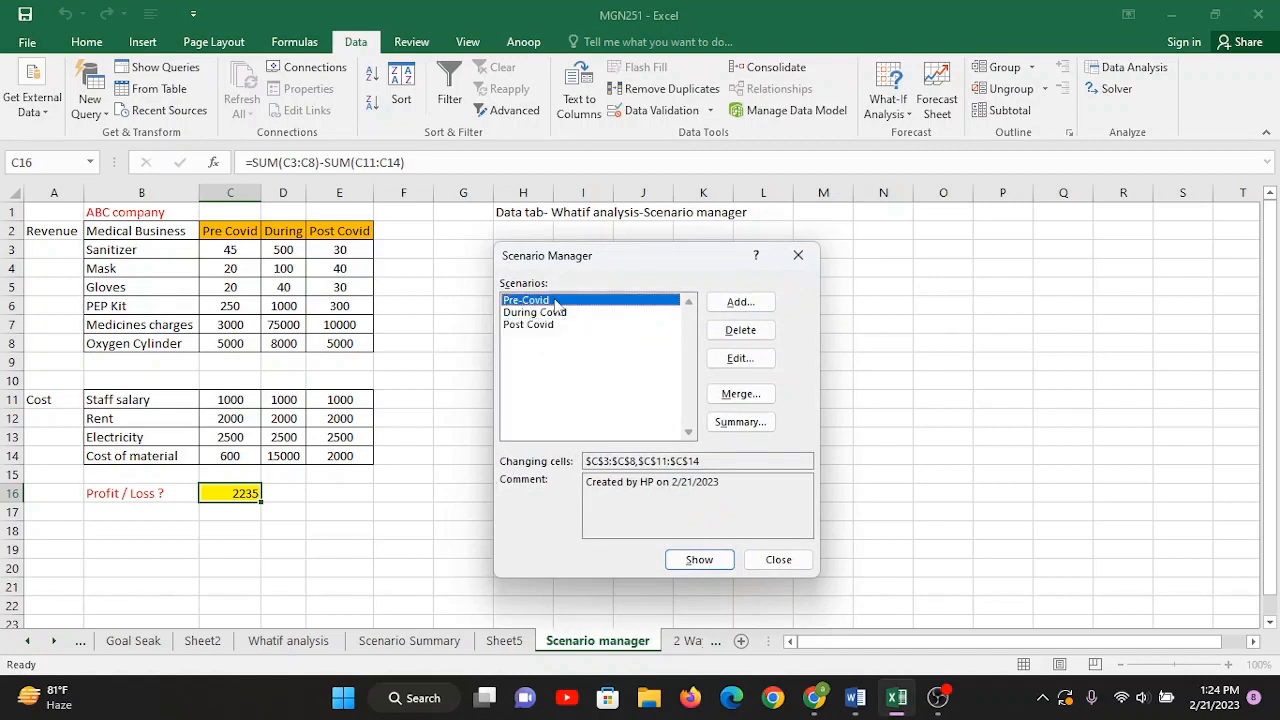
pyautogui.click(552, 312)
pyautogui.click(548, 325)
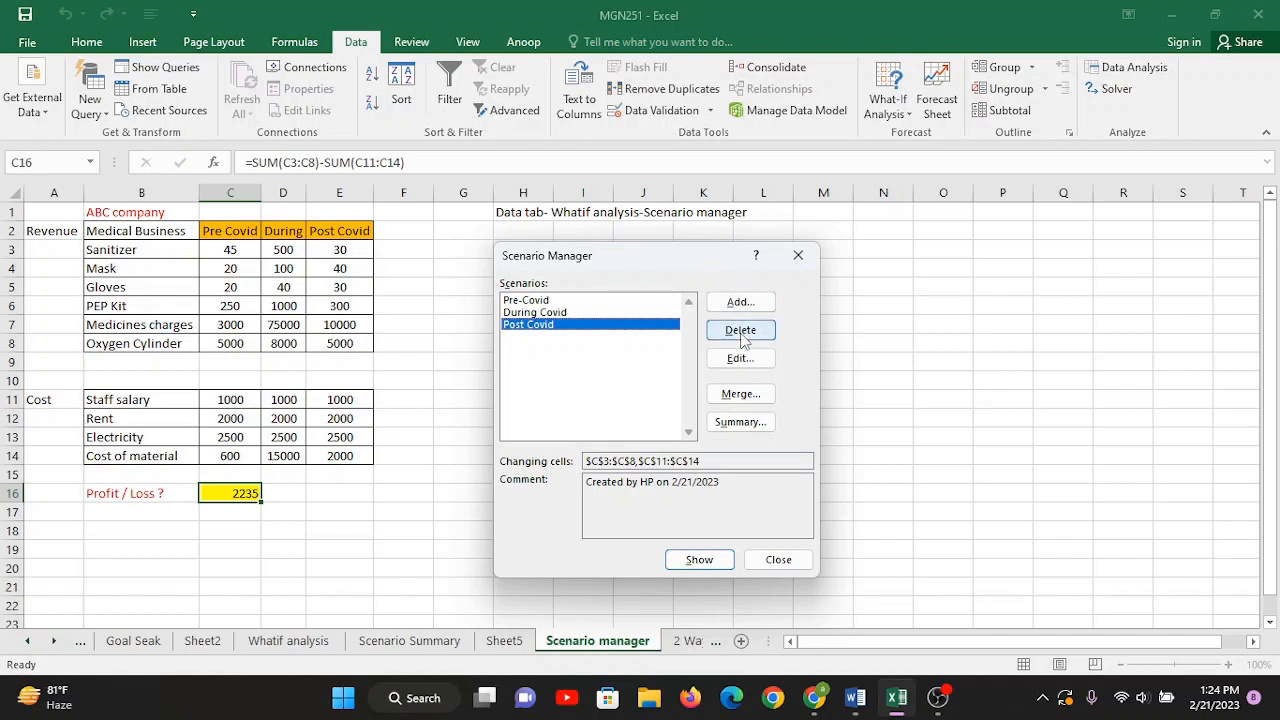
pyautogui.click(740, 422)
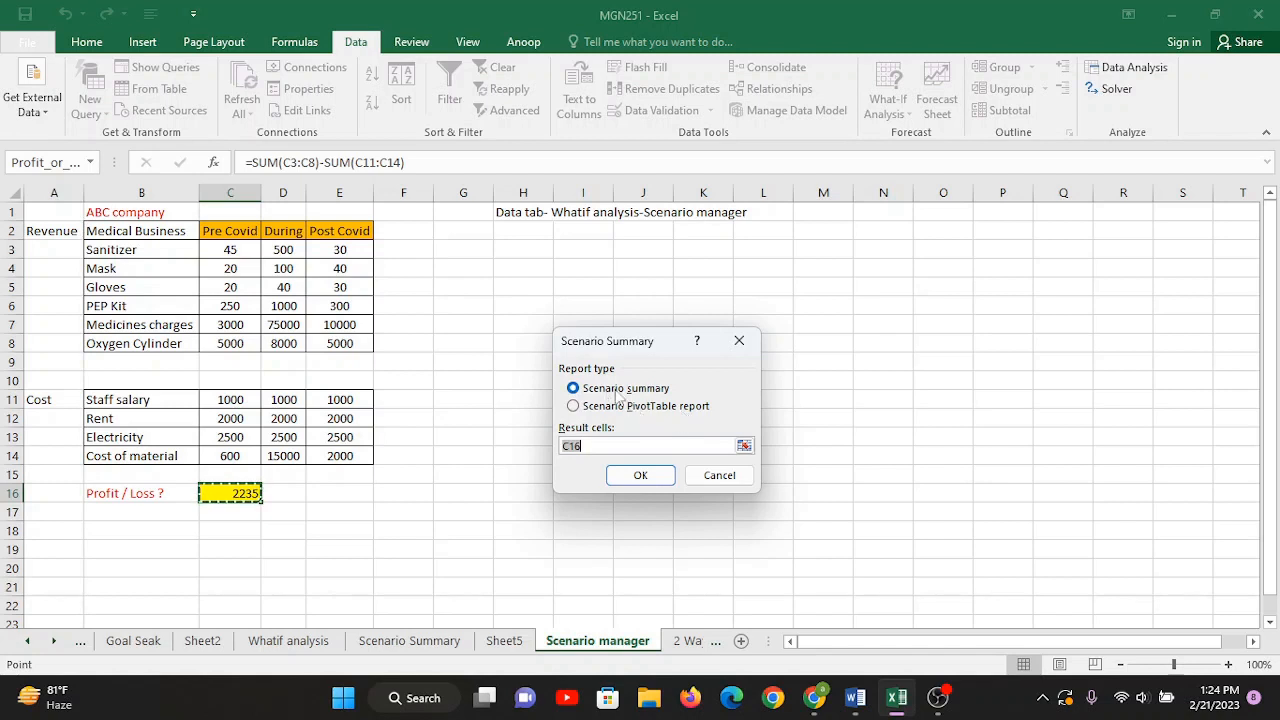
pyautogui.click(602, 445)
pyautogui.moveTo(603, 445); pyautogui.dragTo(562, 436)
pyautogui.press('BackSpace')
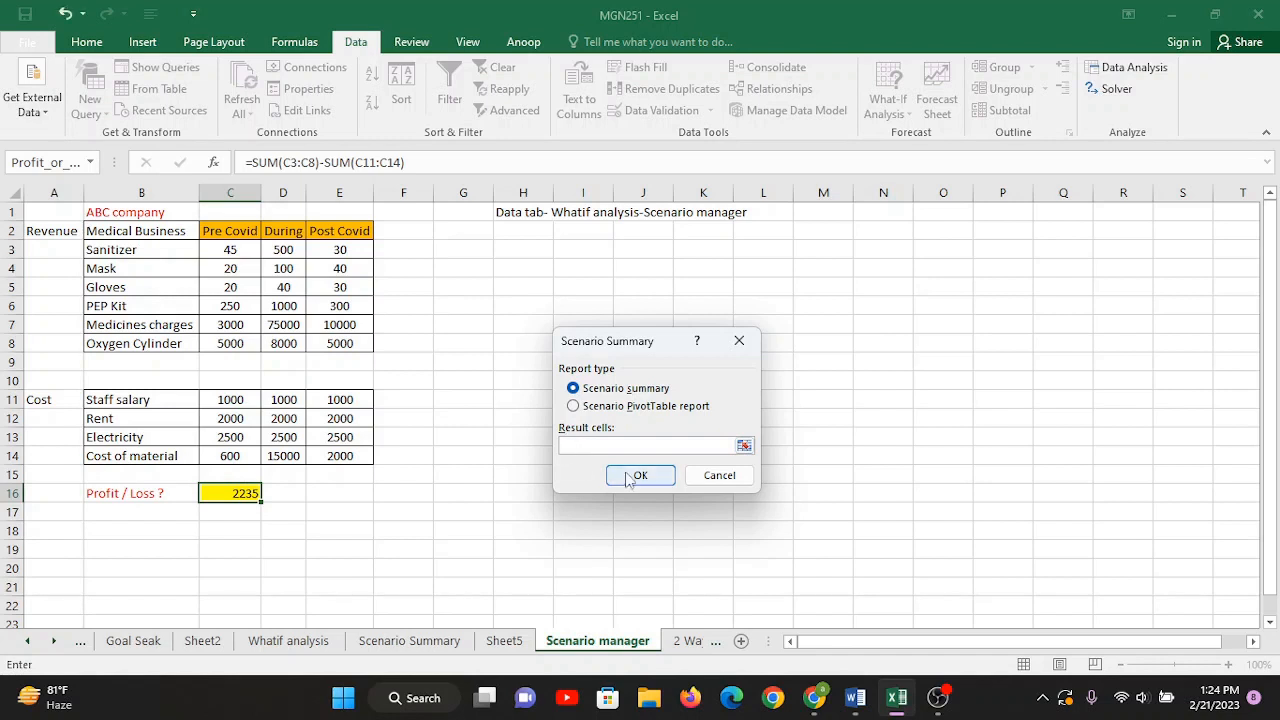
pyautogui.click(226, 494)
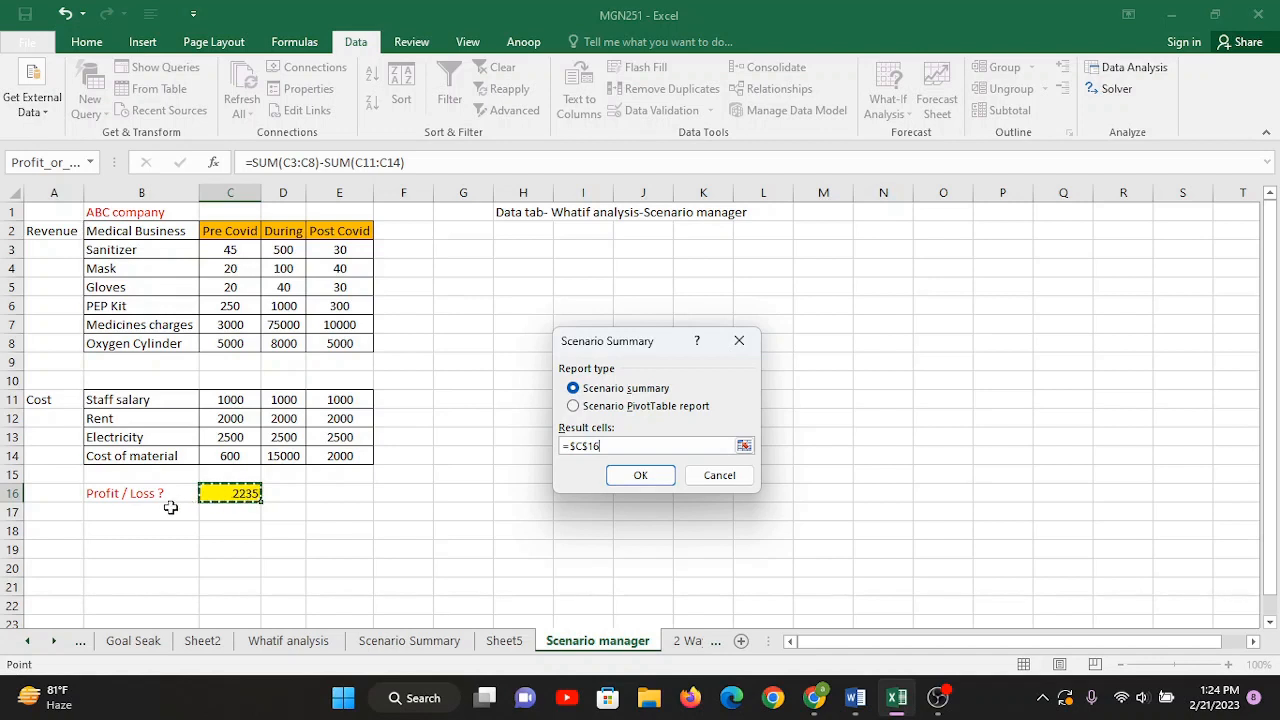
pyautogui.click(640, 476)
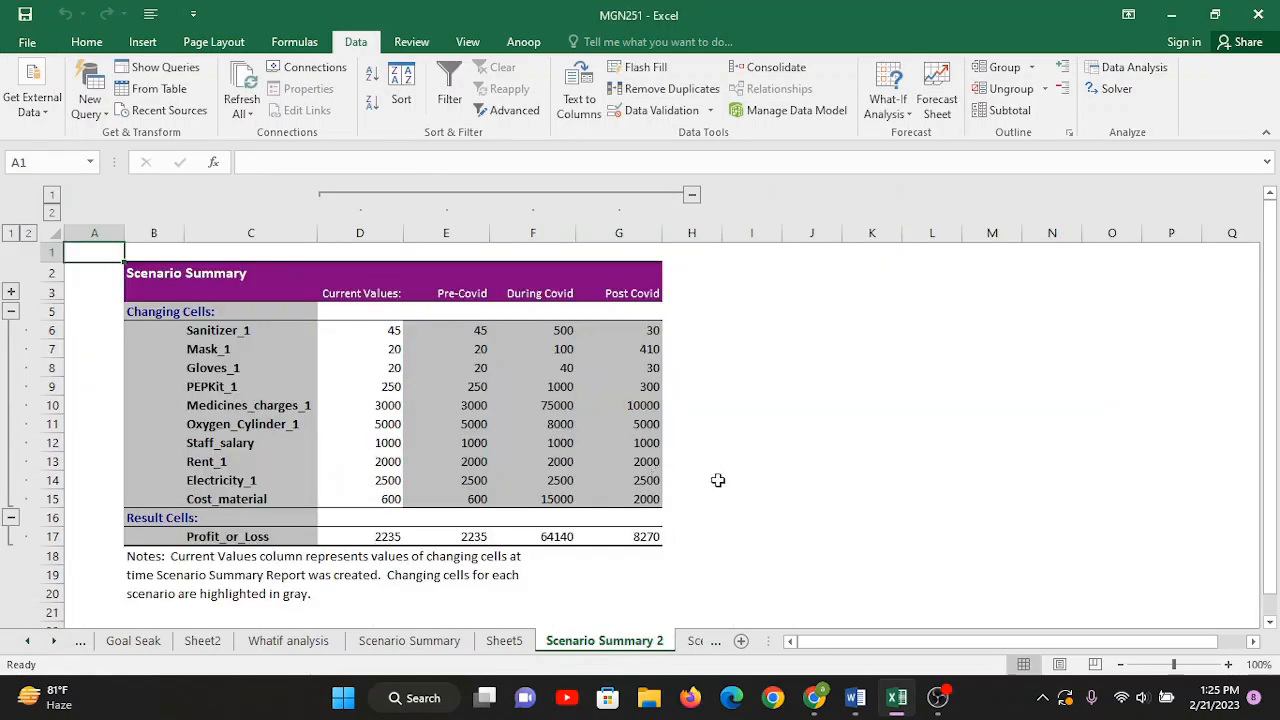
# - Examine the changing cells in the summary report and their values across the current, Pre-Covid, During Covid and Post Covid columns
pyautogui.click(226, 330)
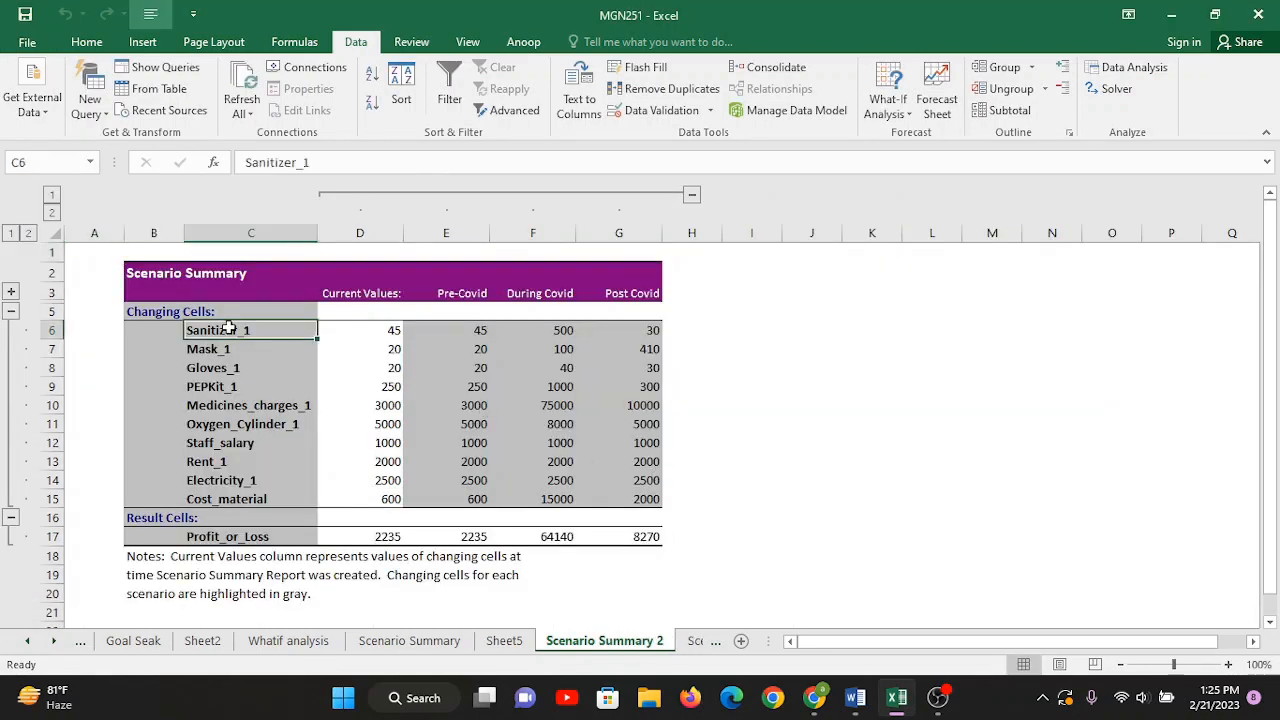
pyautogui.click(227, 349)
pyautogui.click(229, 368)
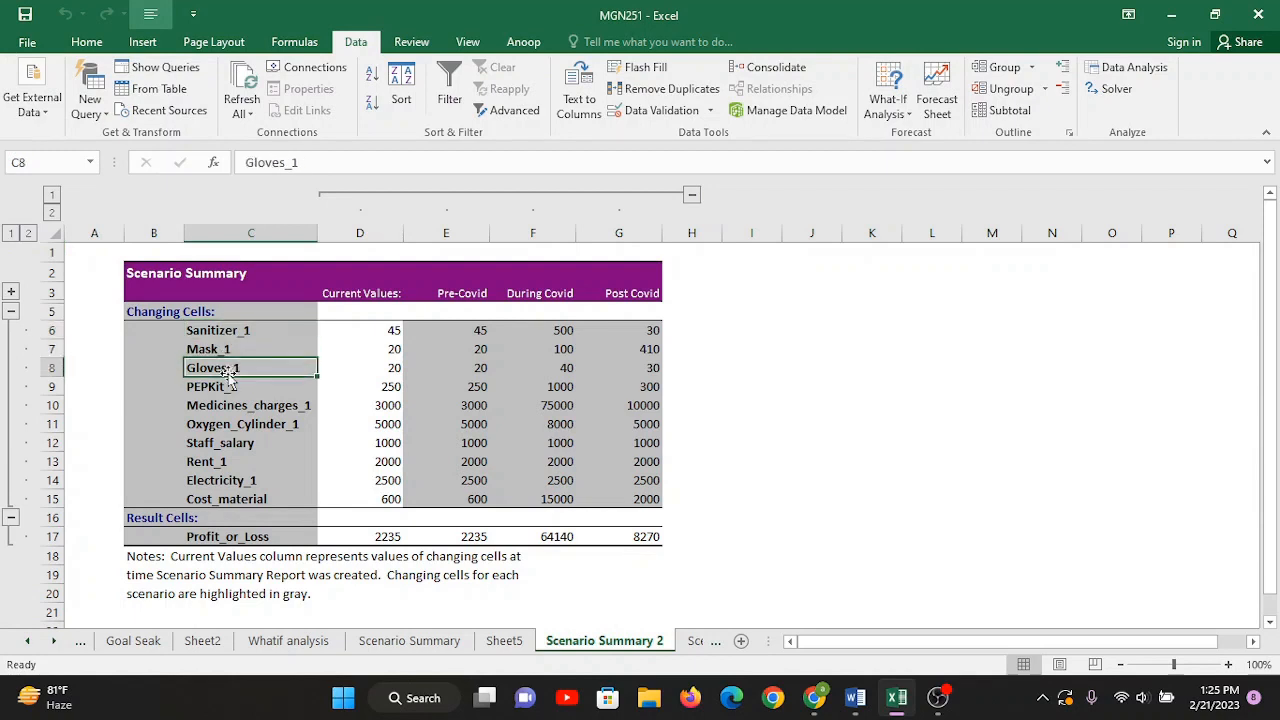
pyautogui.click(230, 387)
pyautogui.click(244, 424)
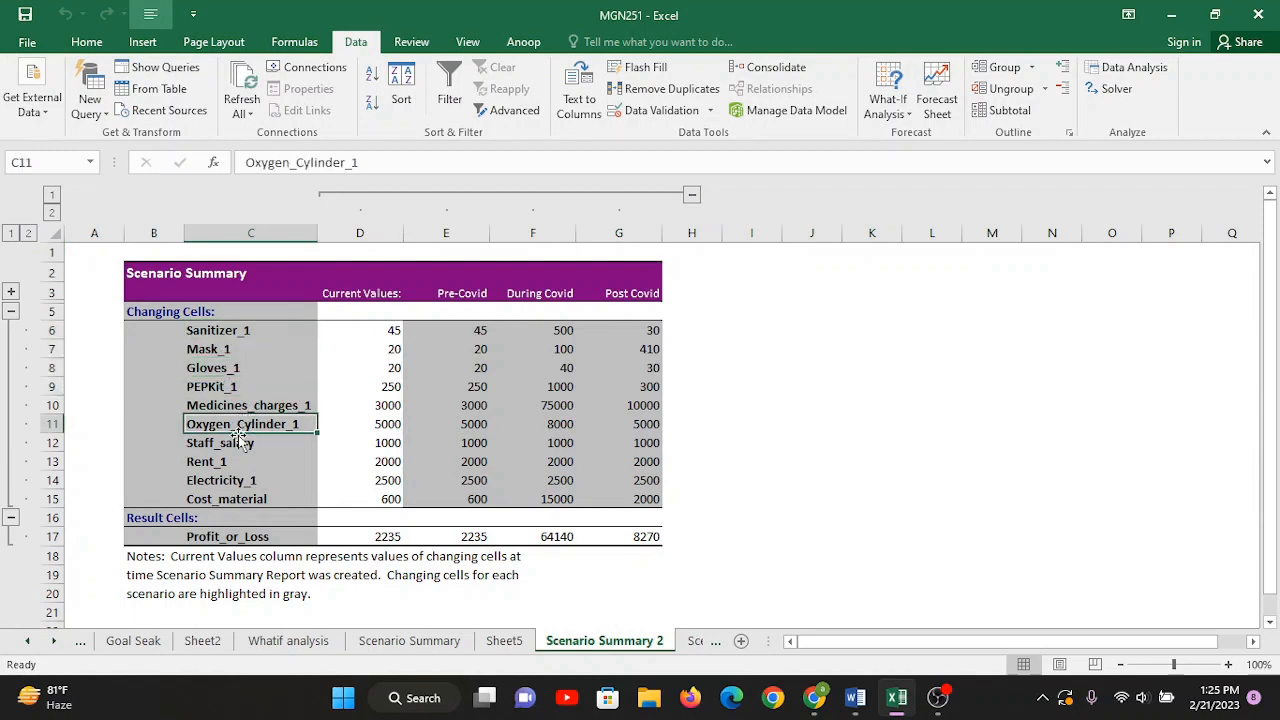
pyautogui.moveTo(222, 348); pyautogui.dragTo(220, 497)
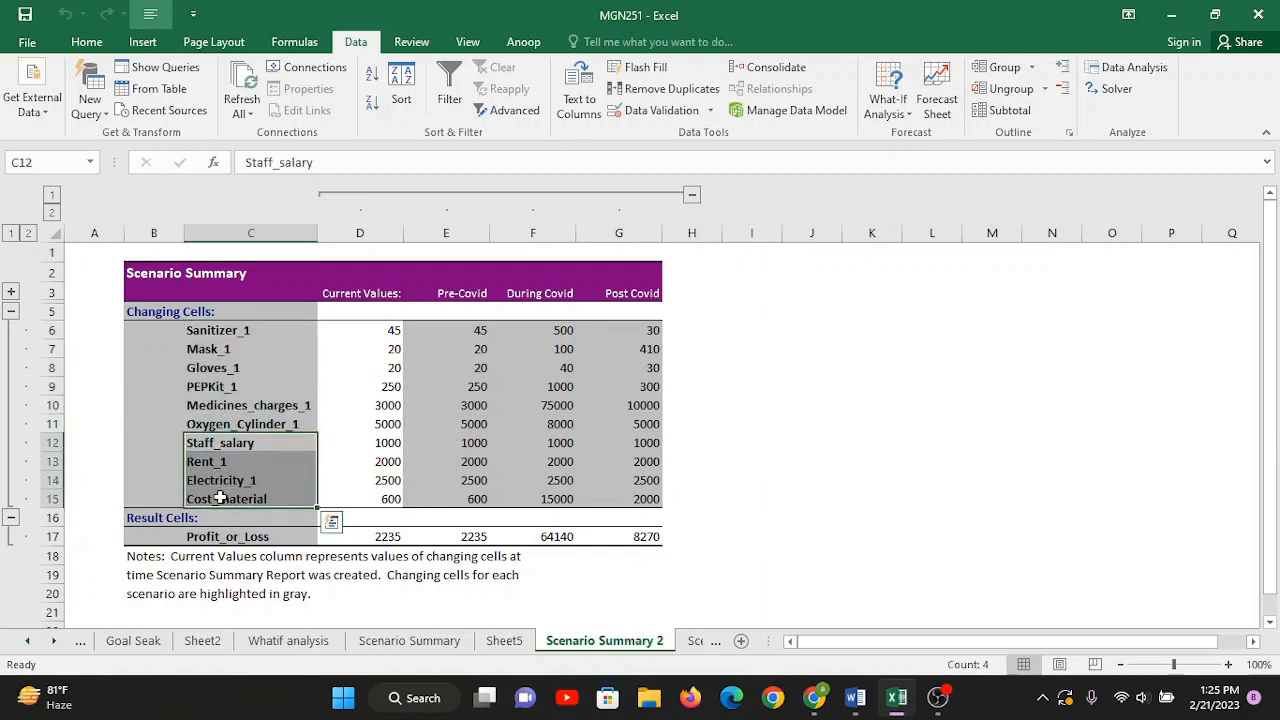
pyautogui.moveTo(343, 330); pyautogui.dragTo(614, 506)
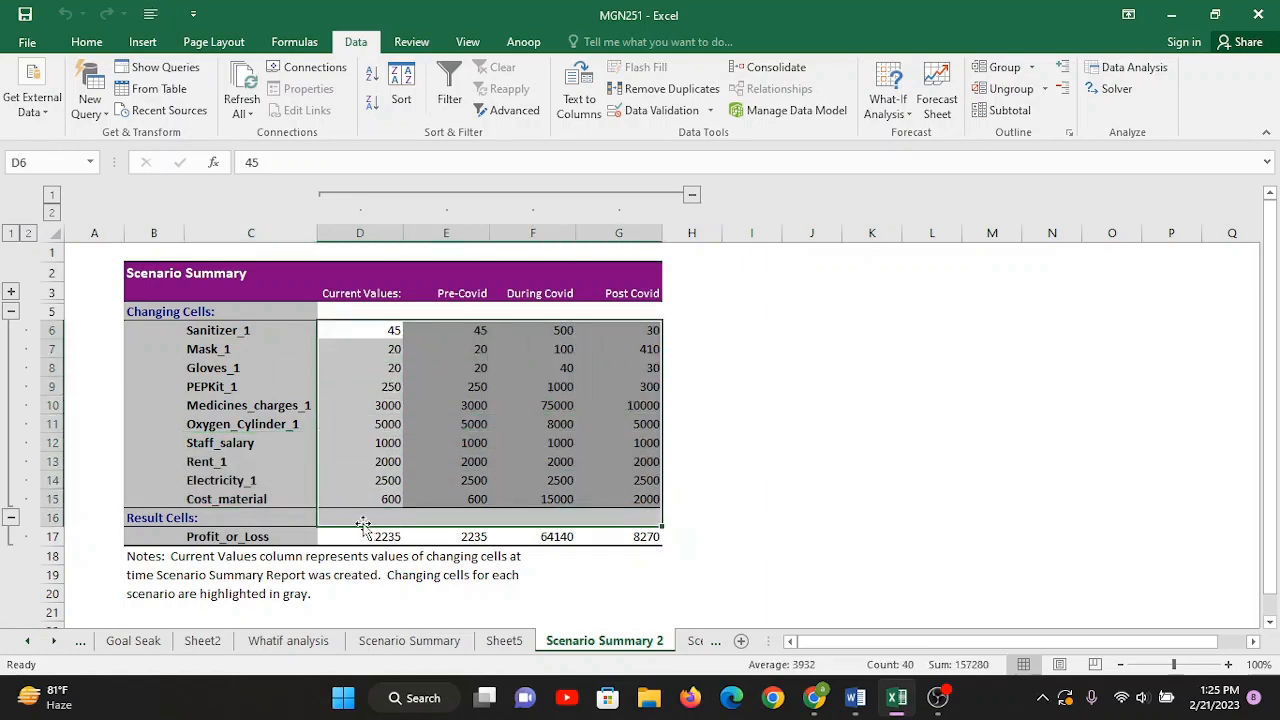
# - Compare the Profit_or_Loss result for the current values and for the Pre-Covid, During Covid and Post Covid scenarios
pyautogui.click(268, 536)
pyautogui.click(367, 536)
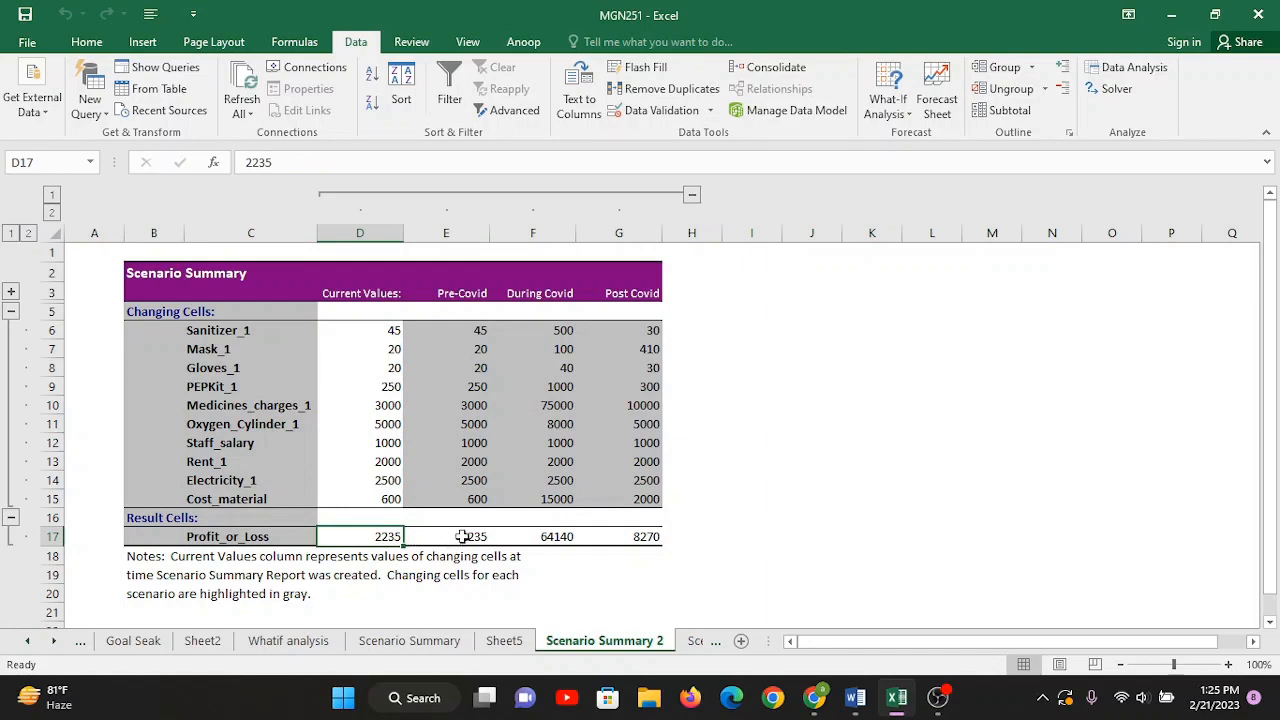
pyautogui.click(388, 294)
pyautogui.click(348, 534)
pyautogui.click(450, 538)
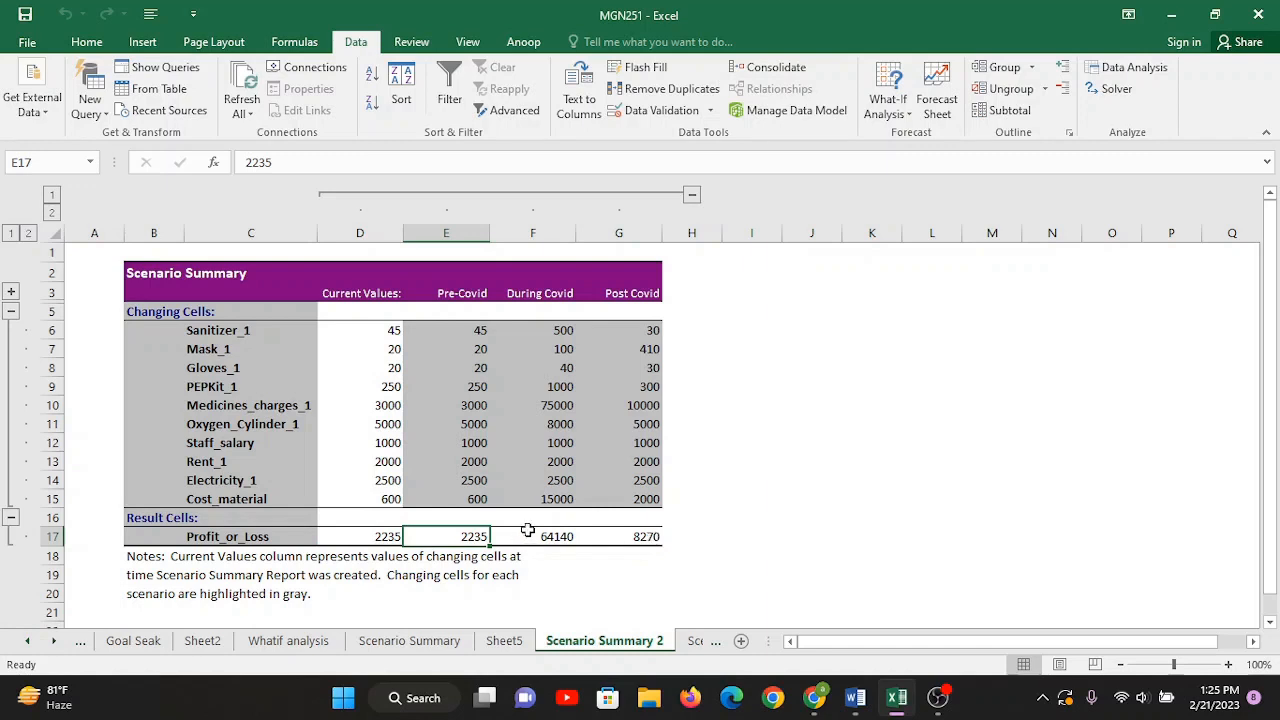
pyautogui.click(534, 534)
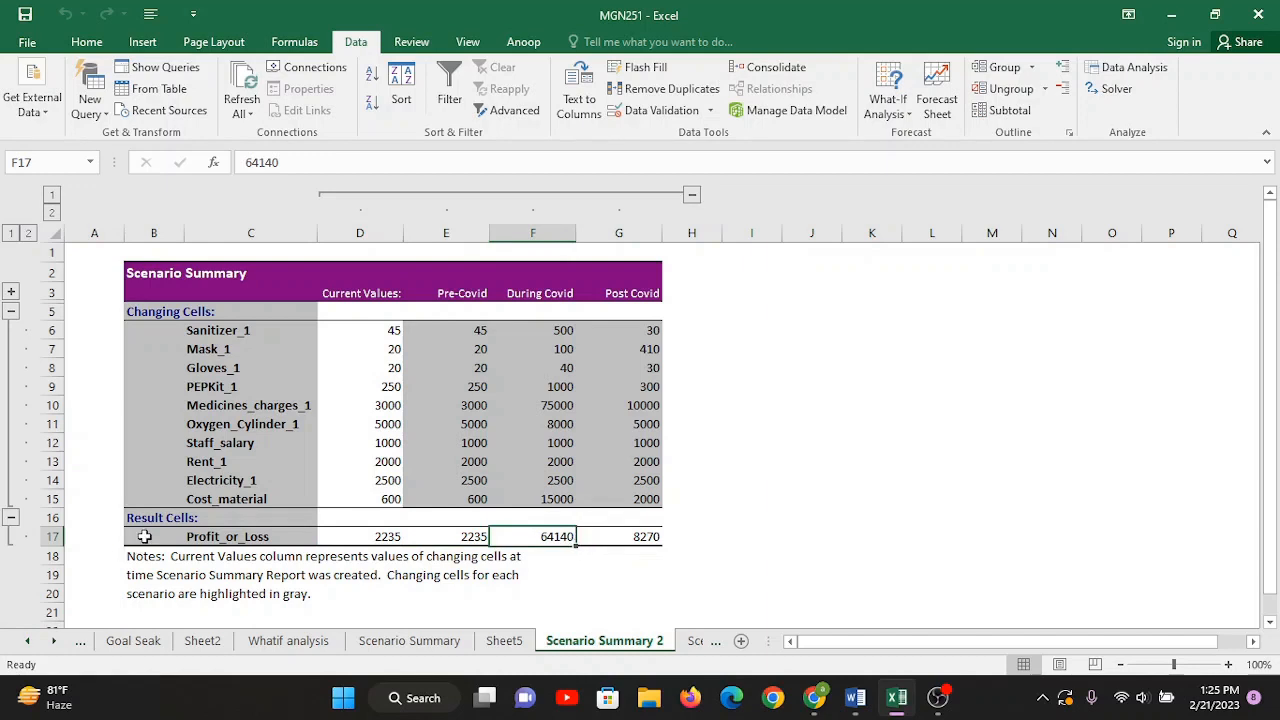
pyautogui.click(213, 534)
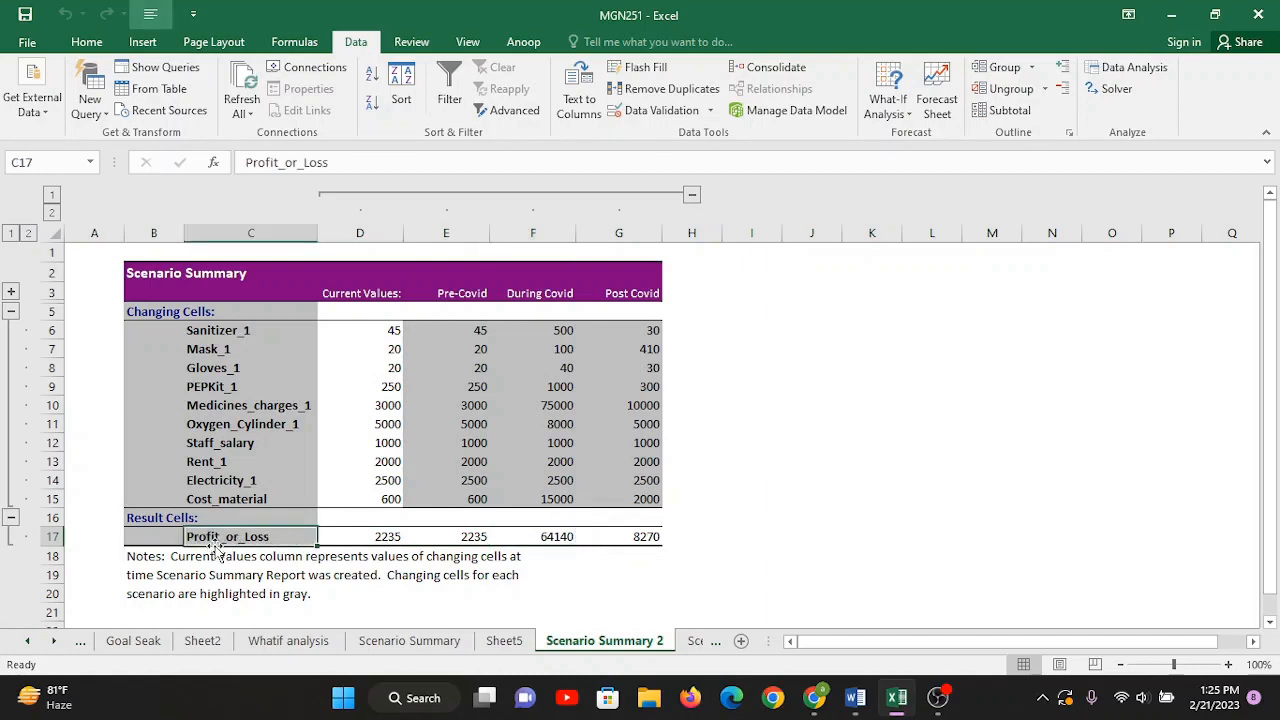
pyautogui.click(646, 545)
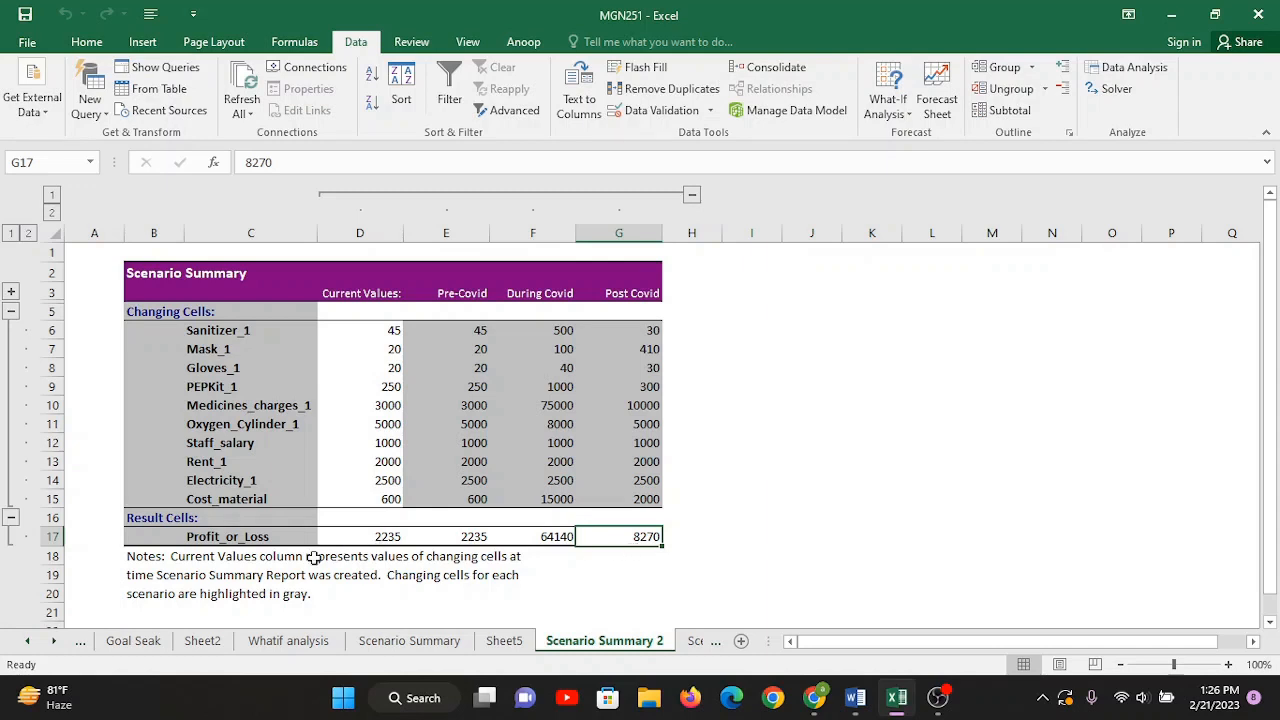
# - Review the report's scenario headings, changing cell names and Profit_or_Loss row, and dismiss the chat notification
pyautogui.click(178, 290)
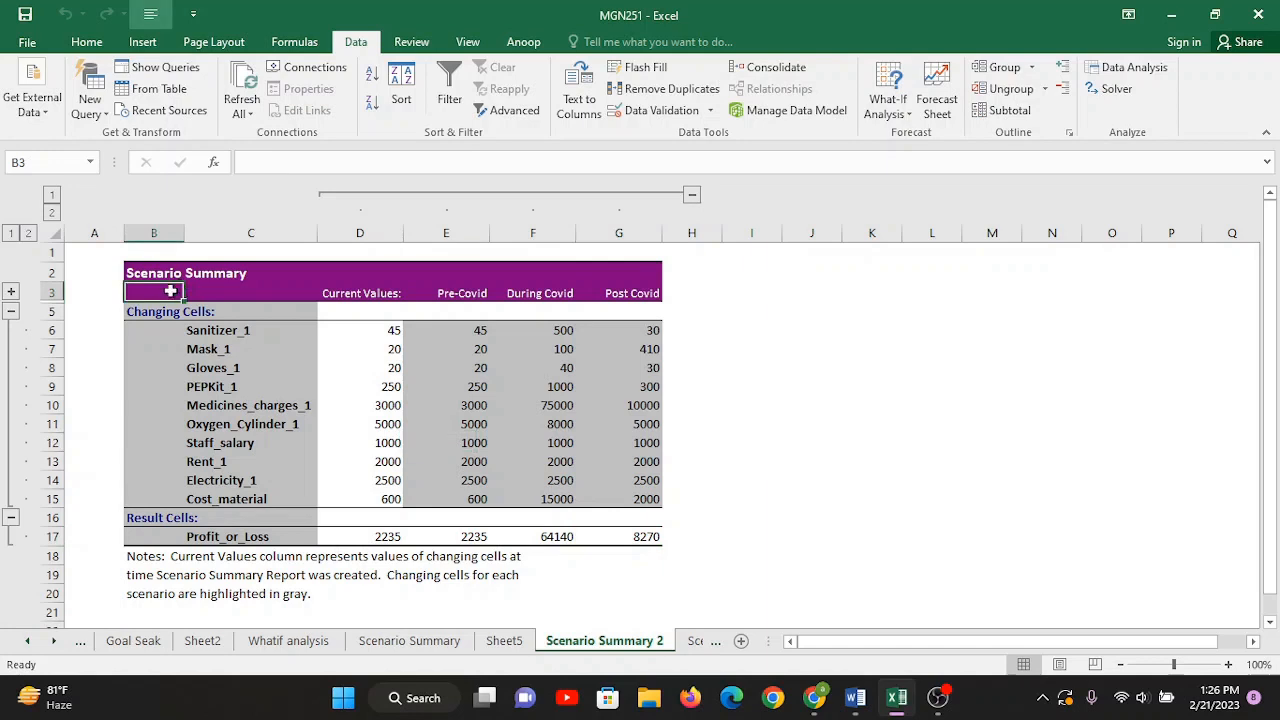
pyautogui.moveTo(450, 290); pyautogui.dragTo(608, 290)
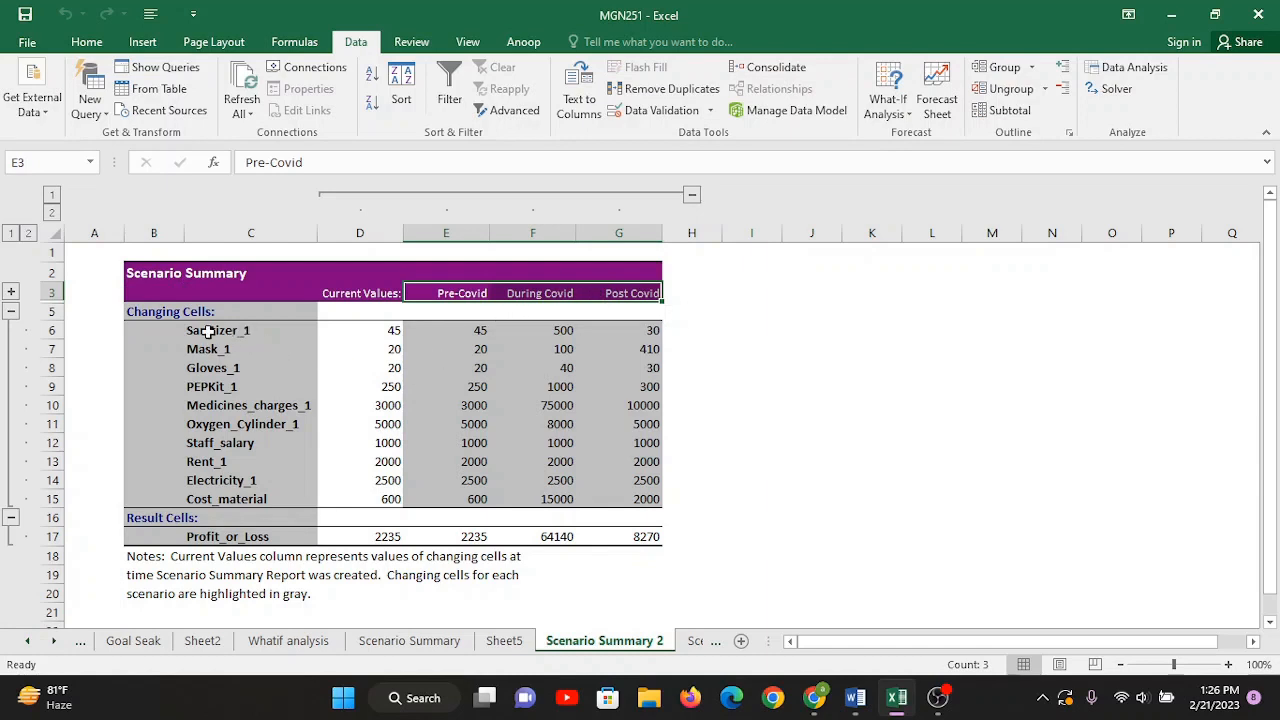
pyautogui.moveTo(209, 330); pyautogui.dragTo(210, 500)
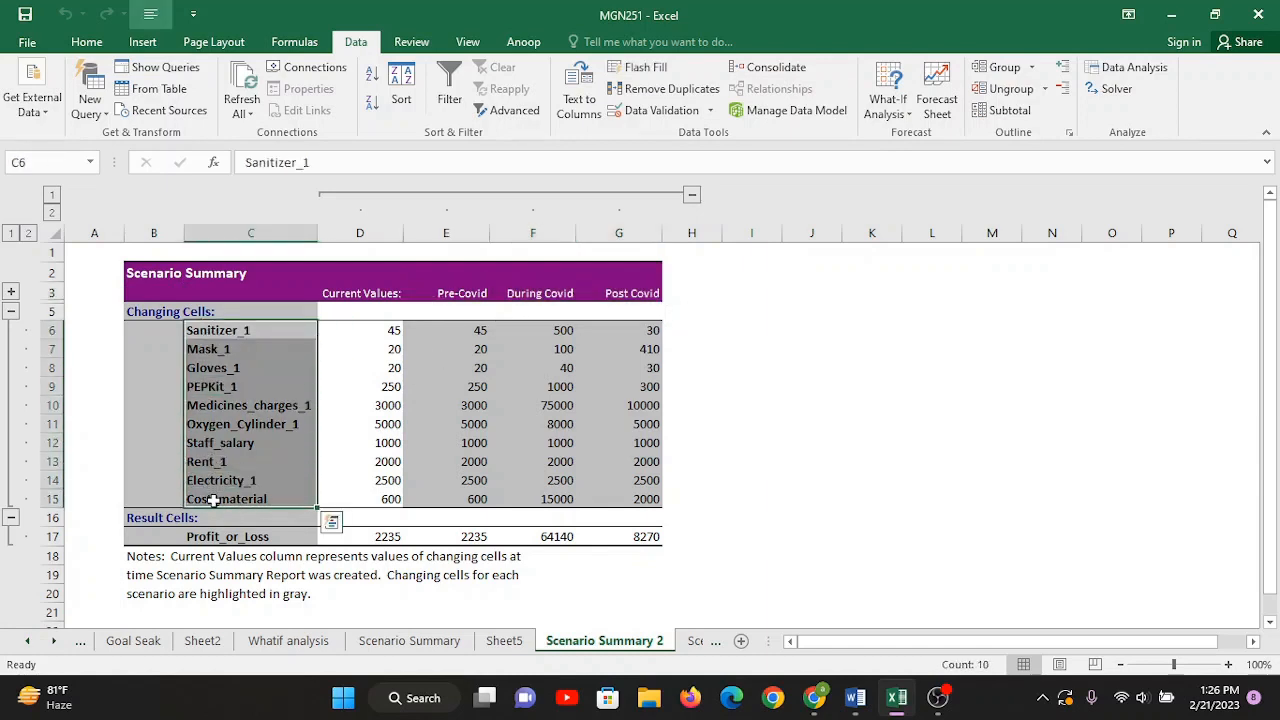
pyautogui.click(224, 536)
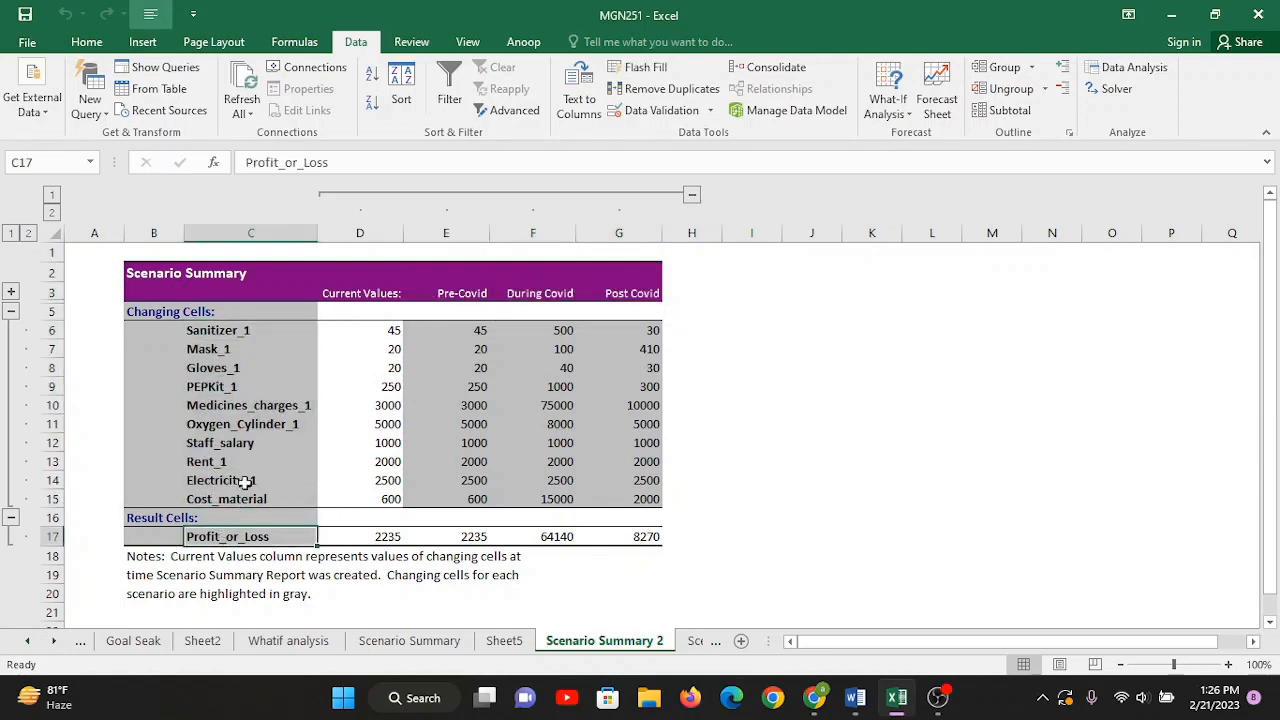
pyautogui.moveTo(250, 349); pyautogui.dragTo(262, 497)
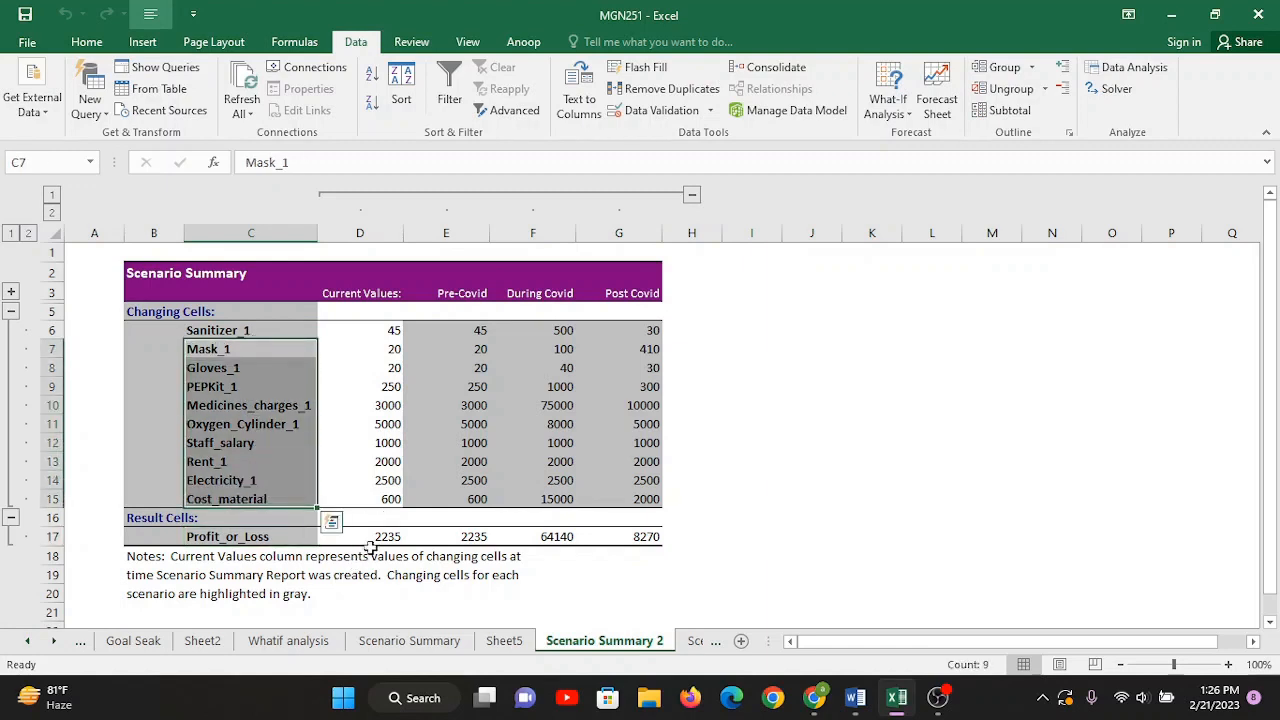
pyautogui.moveTo(372, 540); pyautogui.dragTo(614, 530)
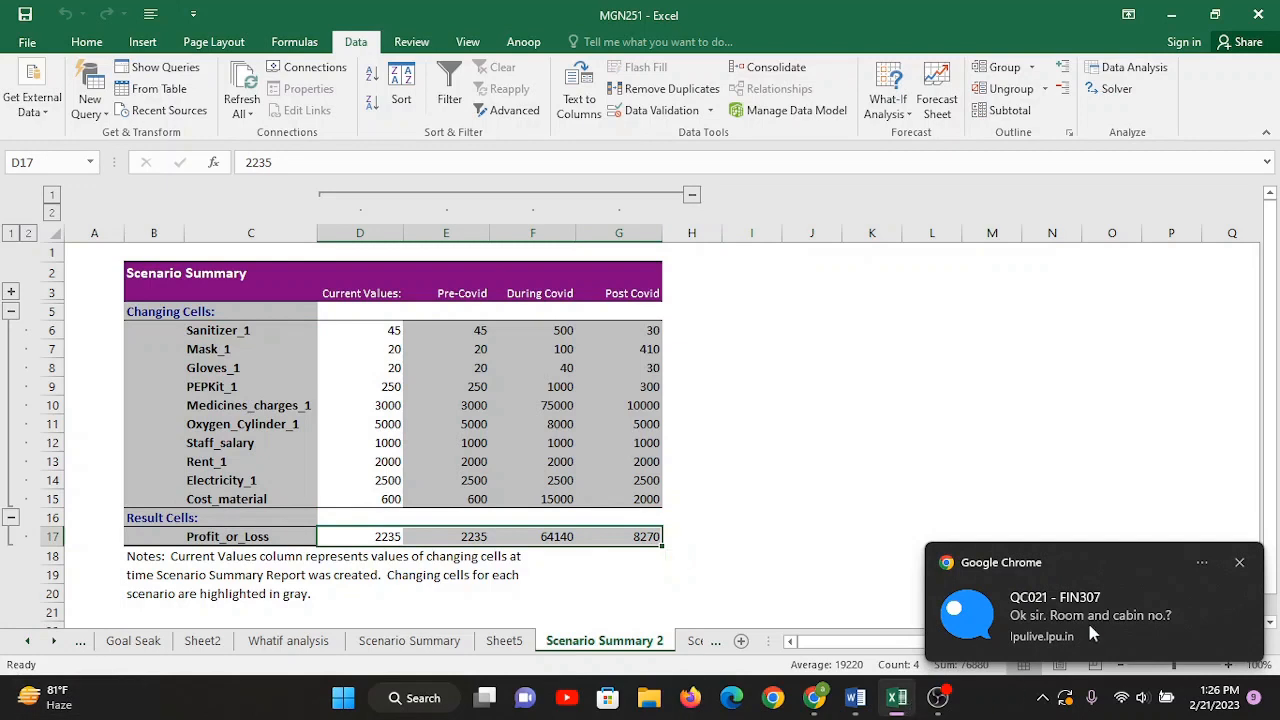
pyautogui.click(1239, 562)
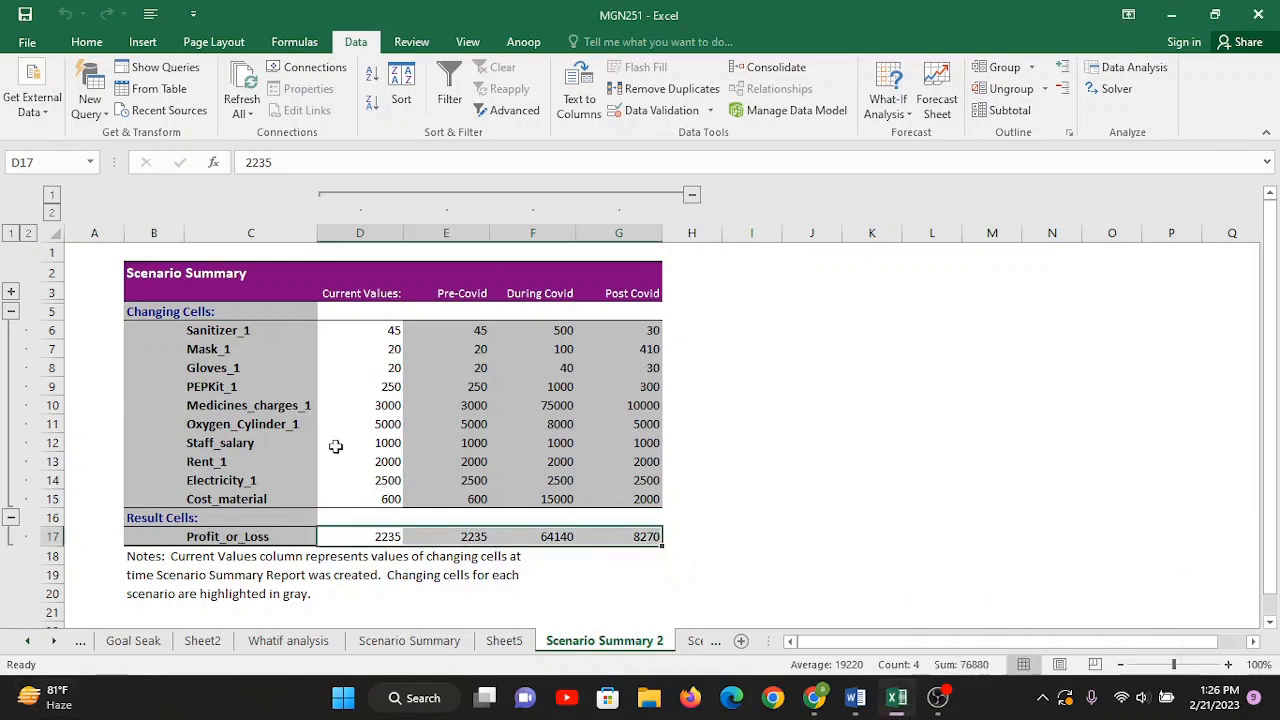